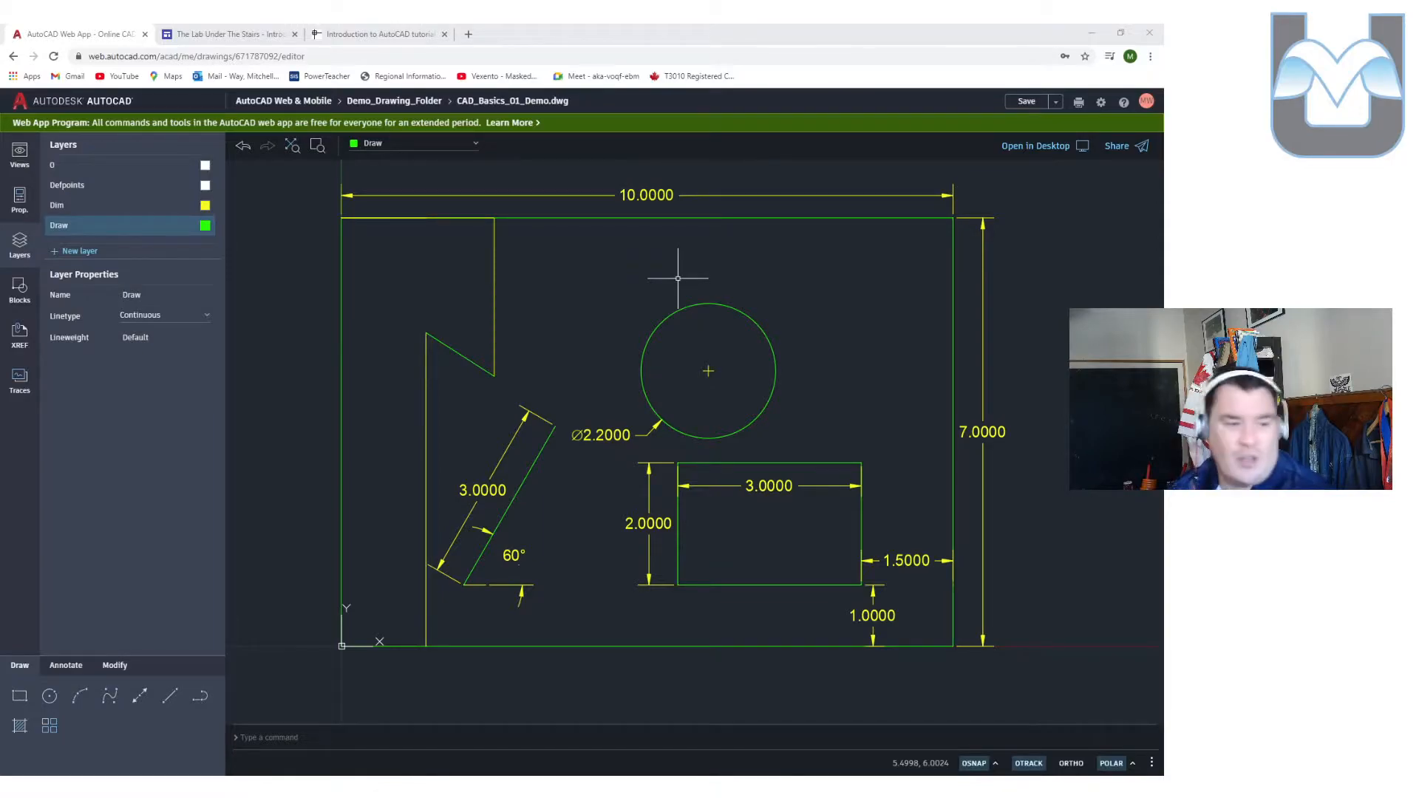
- Delete the two vertical construction lines that run to the ends of the short slanted line
click(446, 346)
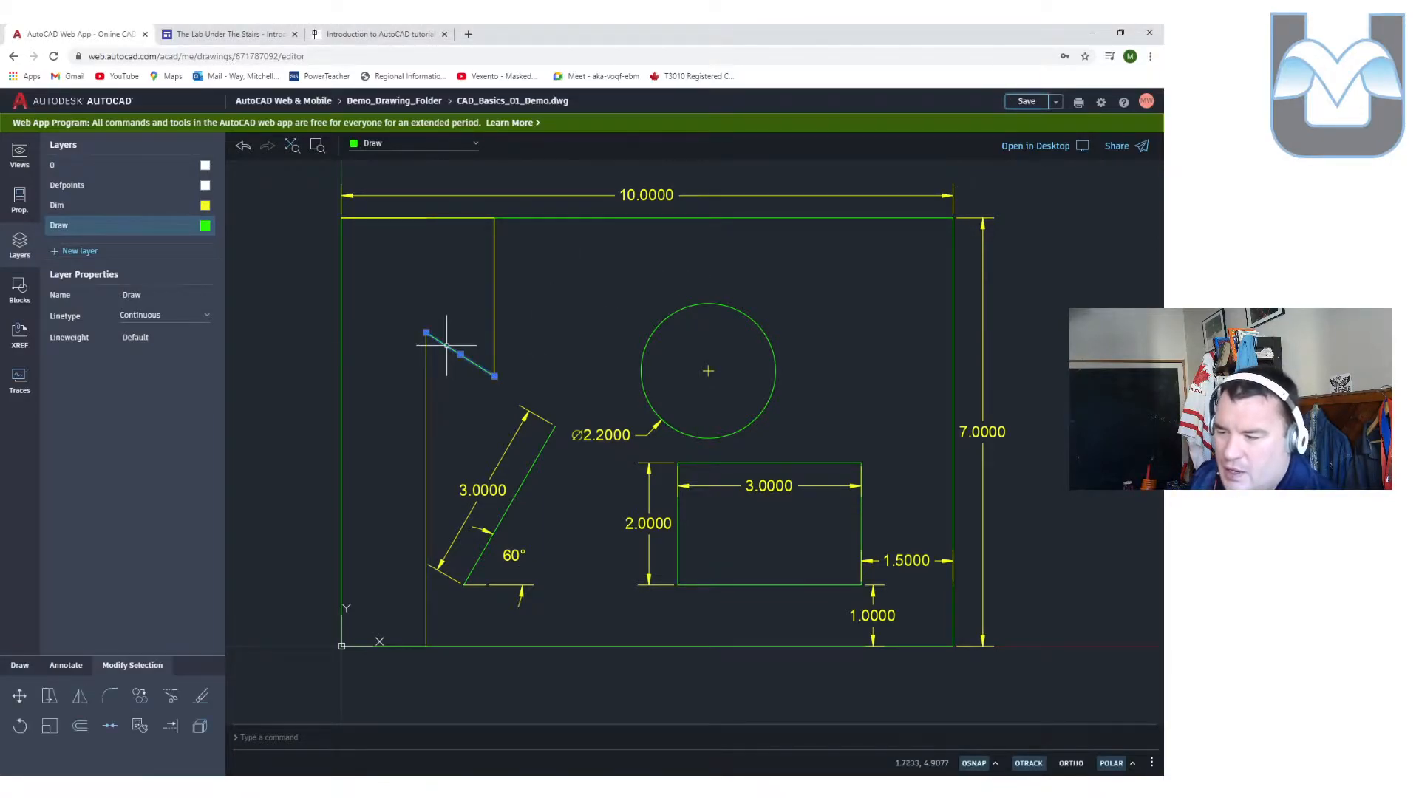
key(Escape)
click(426, 371)
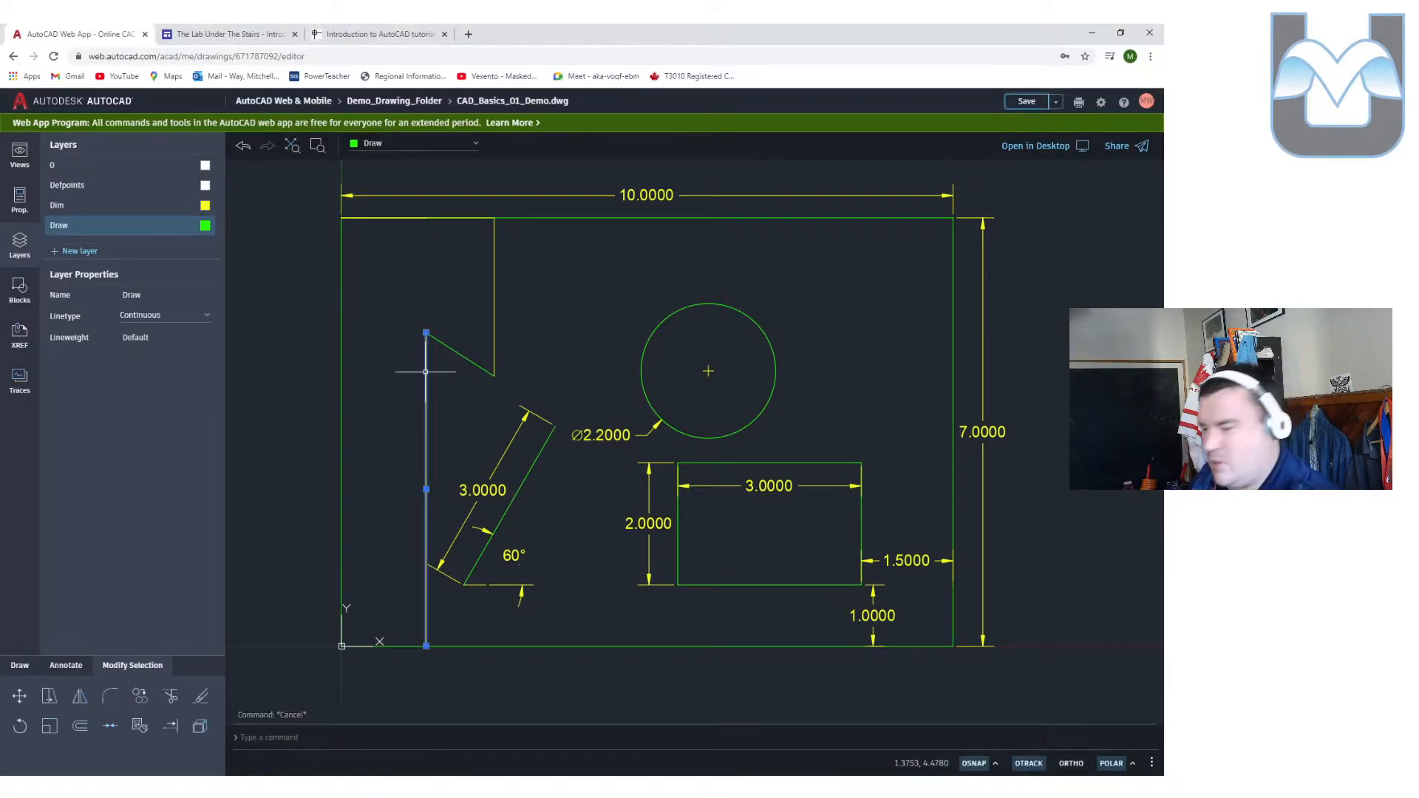
key(Delete)
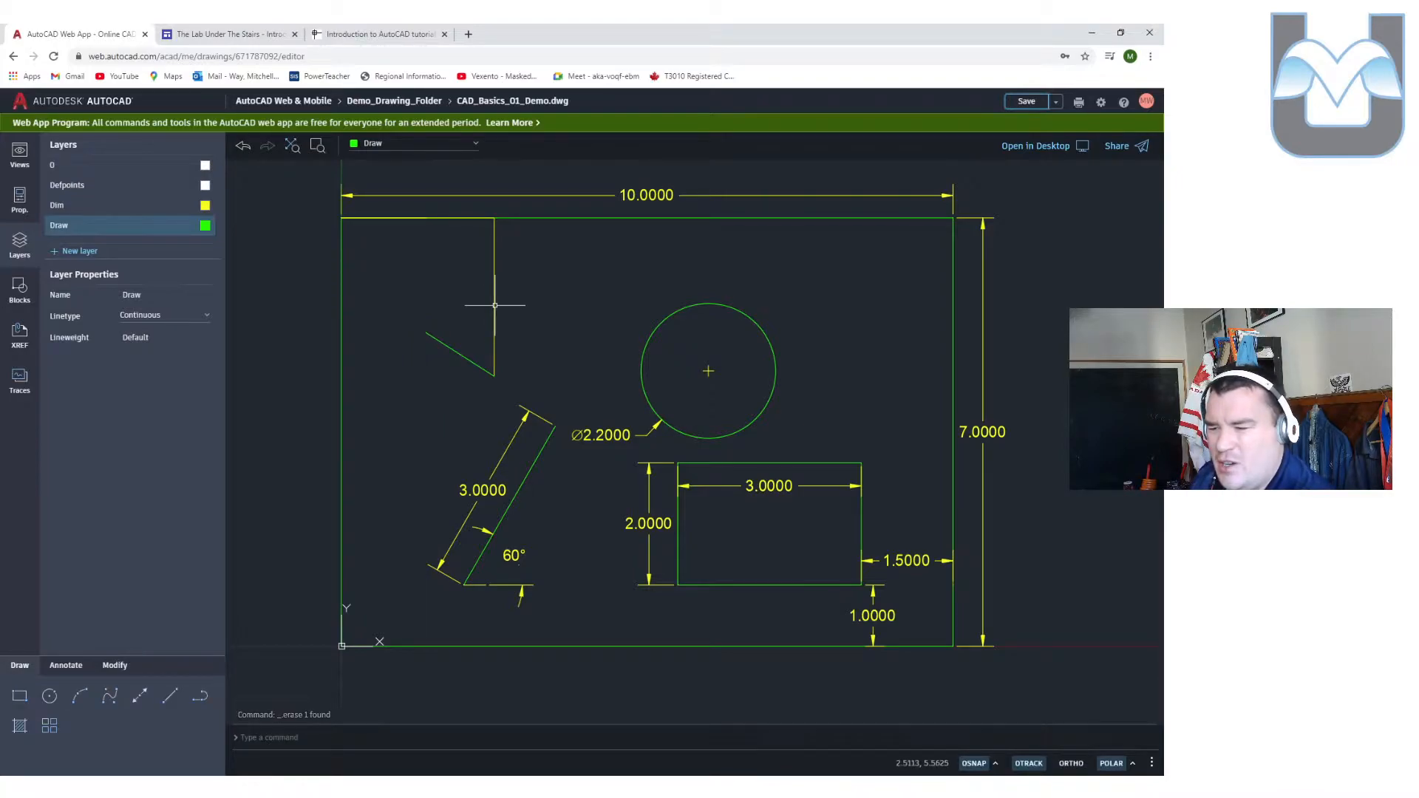
click(493, 296)
key(Delete)
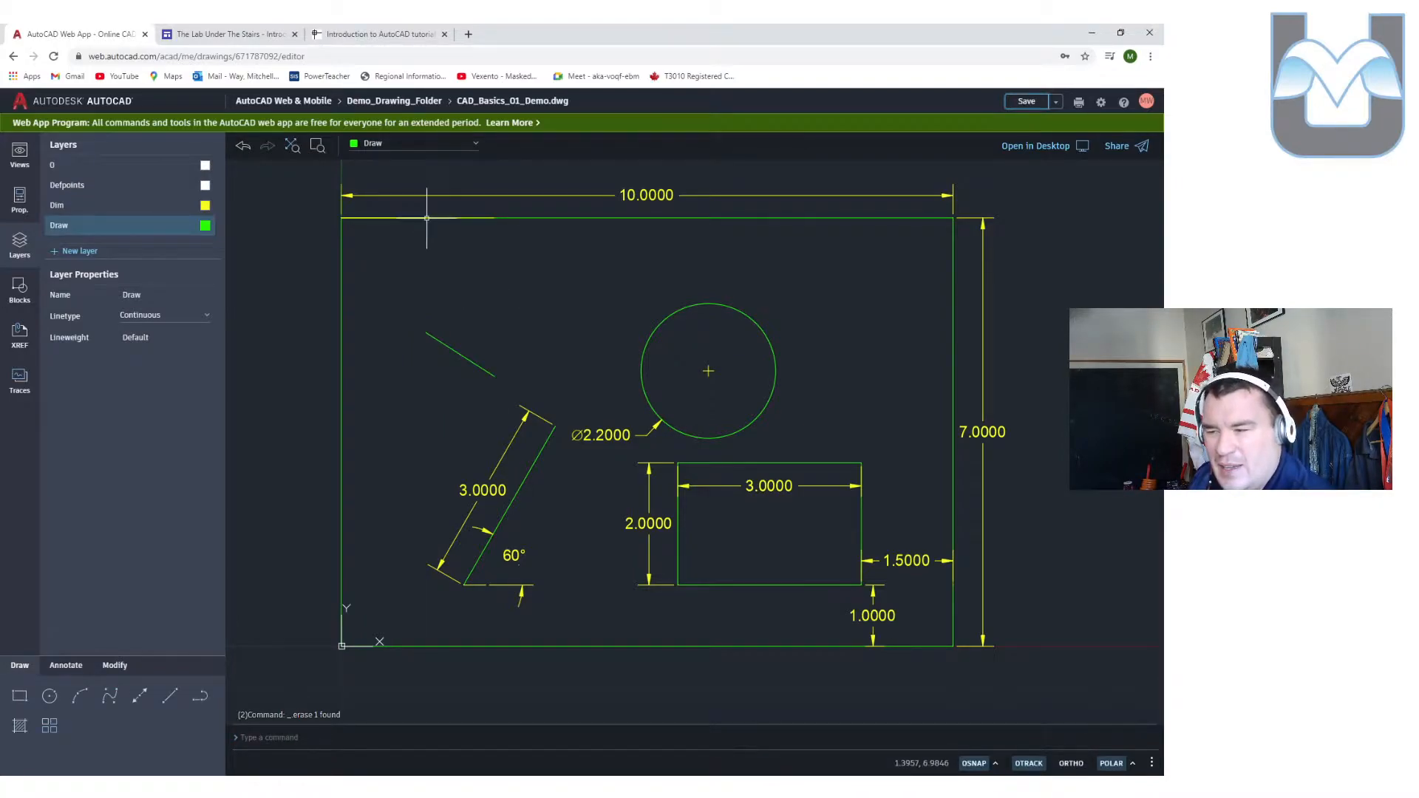
- Delete the leftover construction lines lying along the top edge of the outer frame
click(426, 217)
key(Delete)
click(458, 217)
key(Delete)
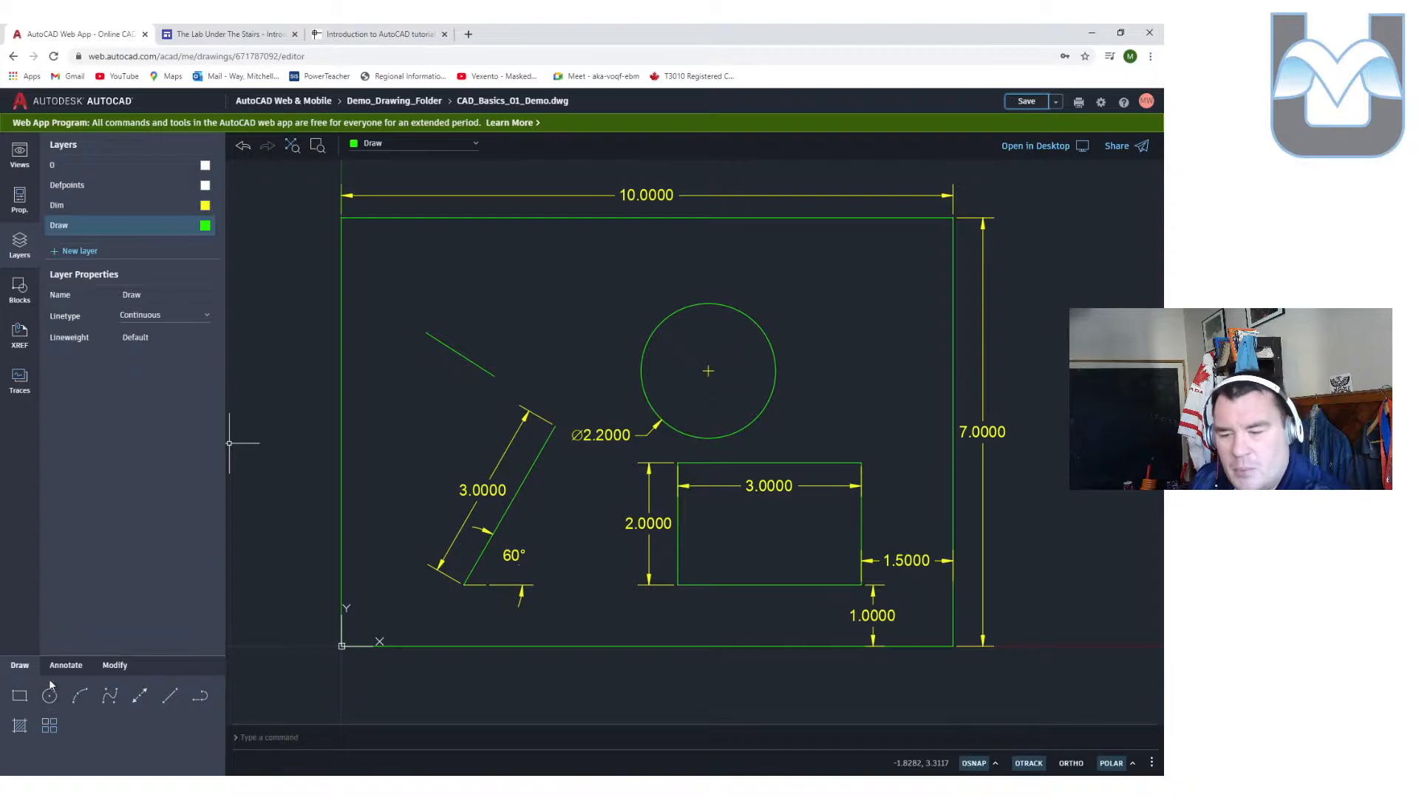
- Make Dim the current layer and dimension the horizontal distance from the short slanted line's upper end to the frame's left edge
click(65, 665)
click(78, 205)
click(77, 699)
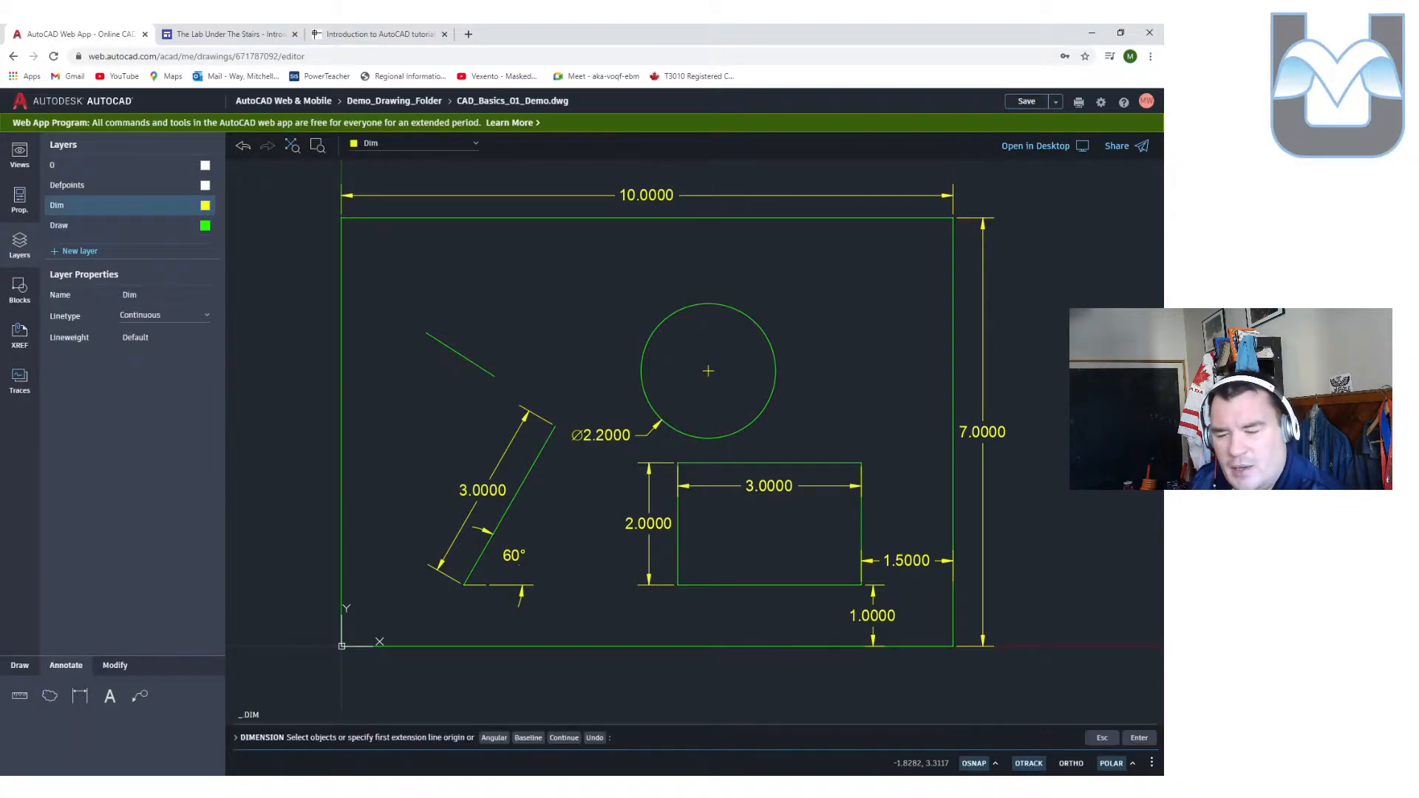
click(428, 332)
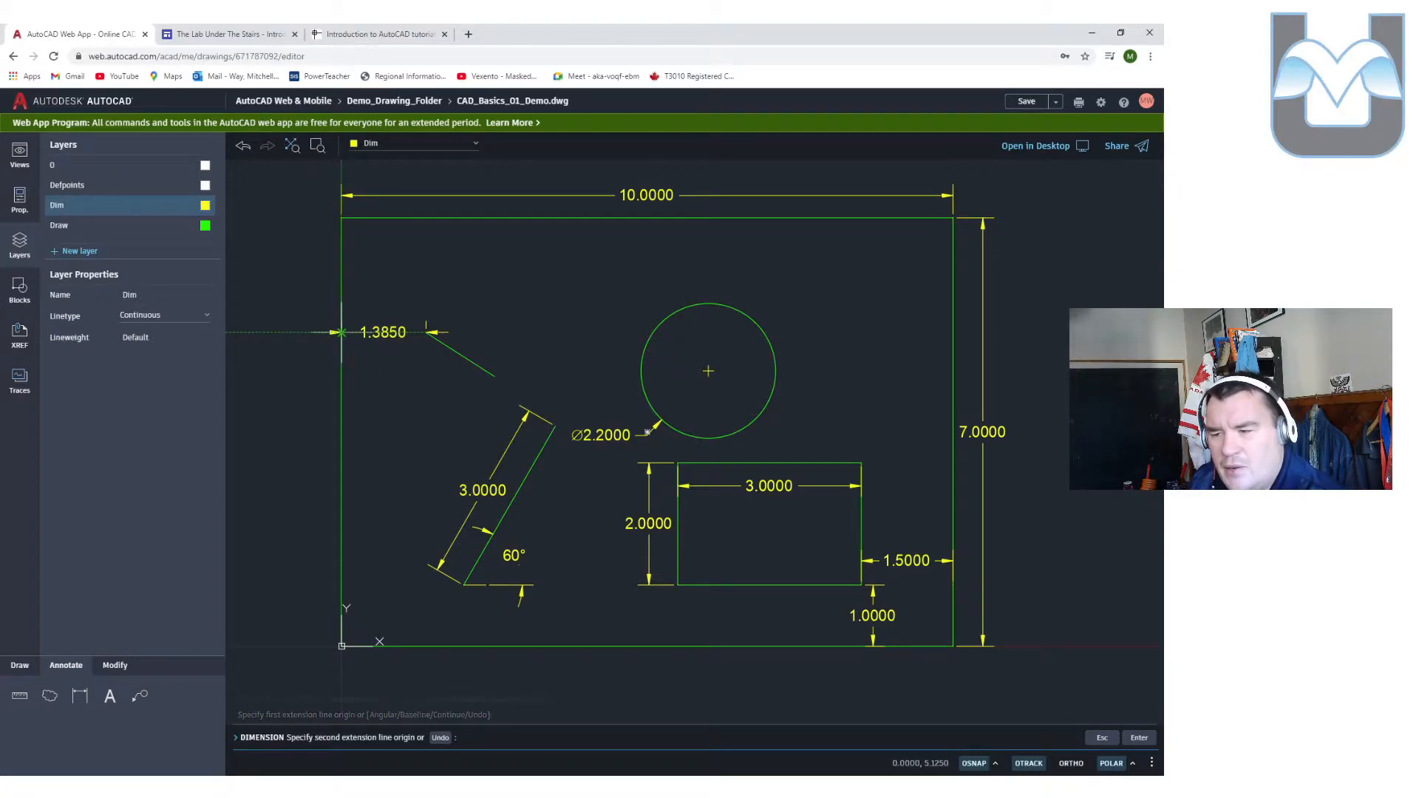
scroll(340, 332, up, 5)
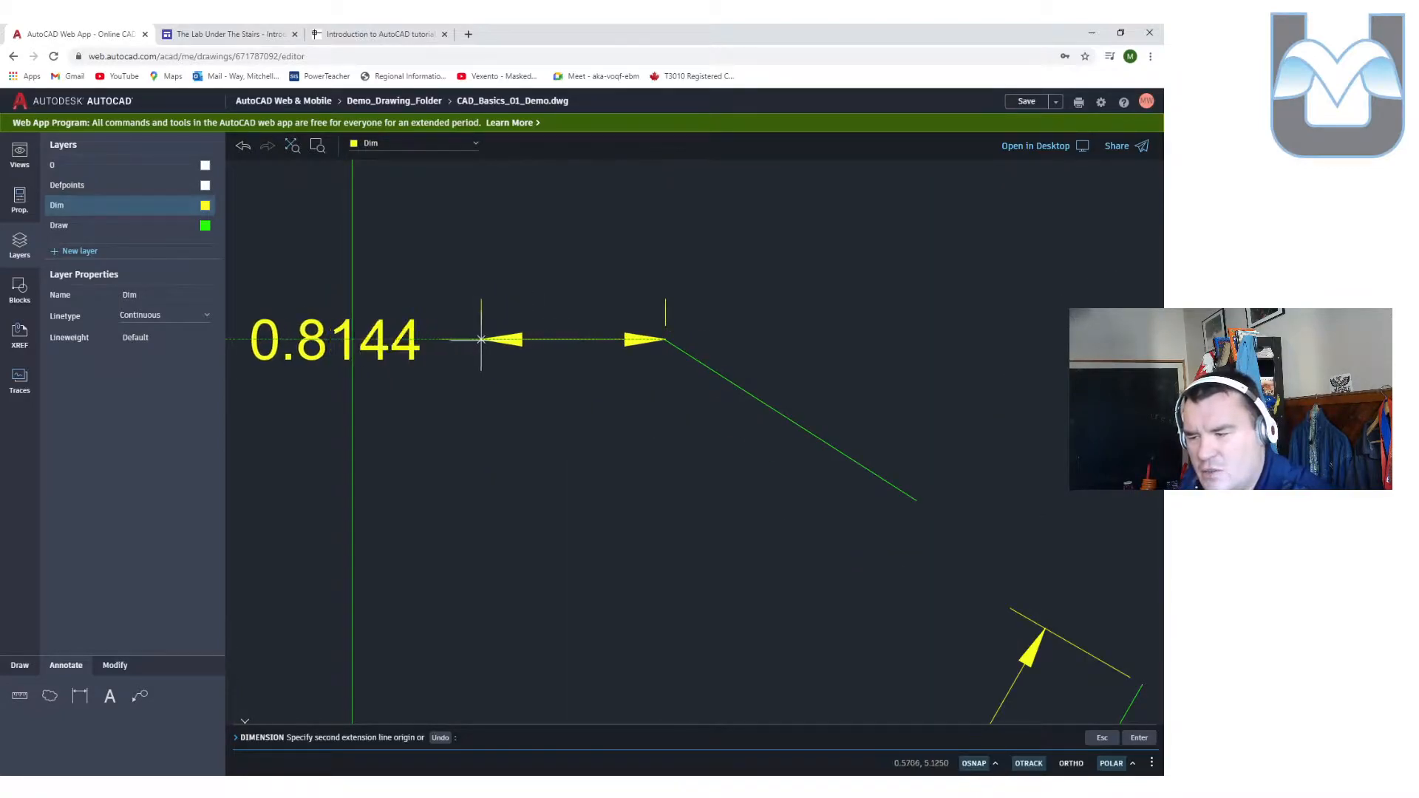
middle_drag(604, 341, 663, 339)
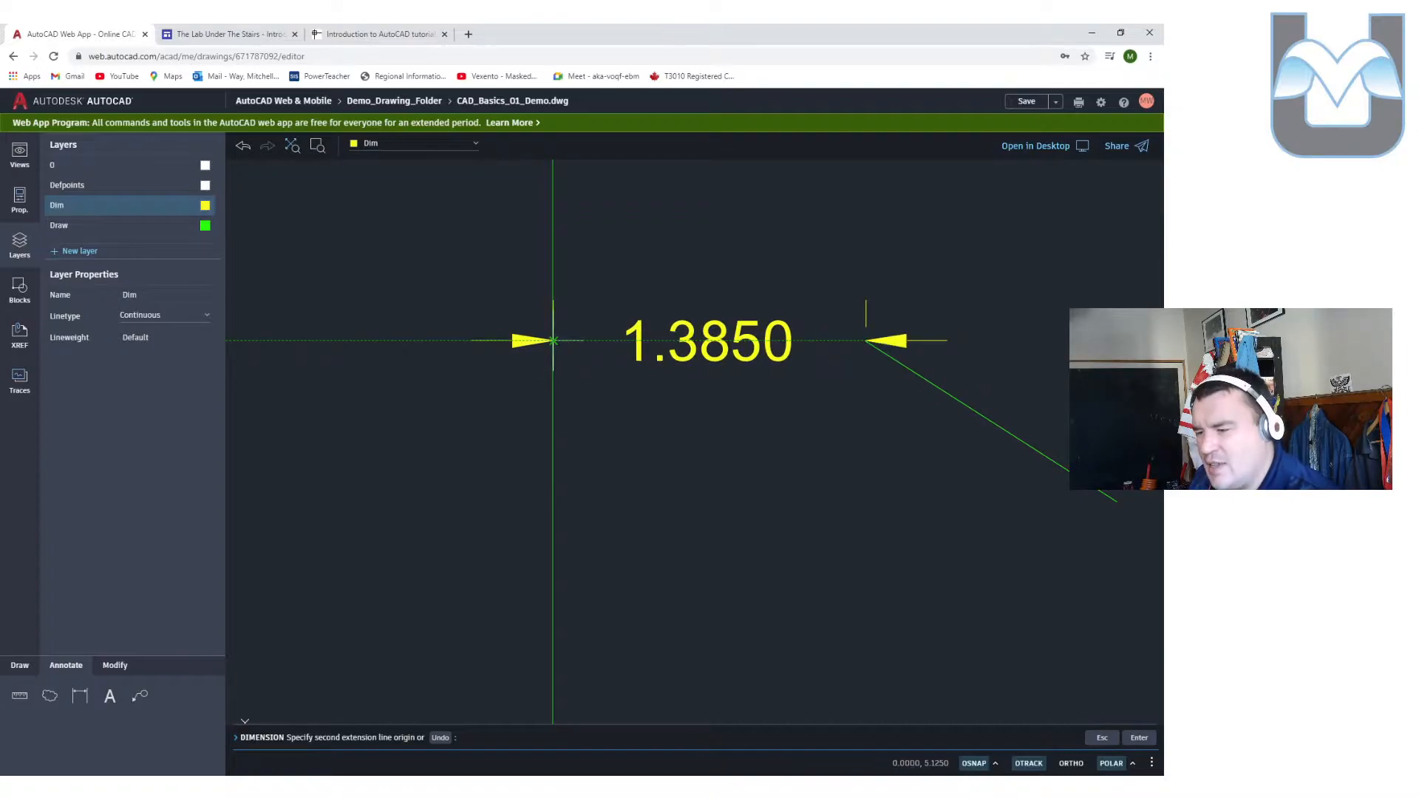
click(553, 341)
click(700, 317)
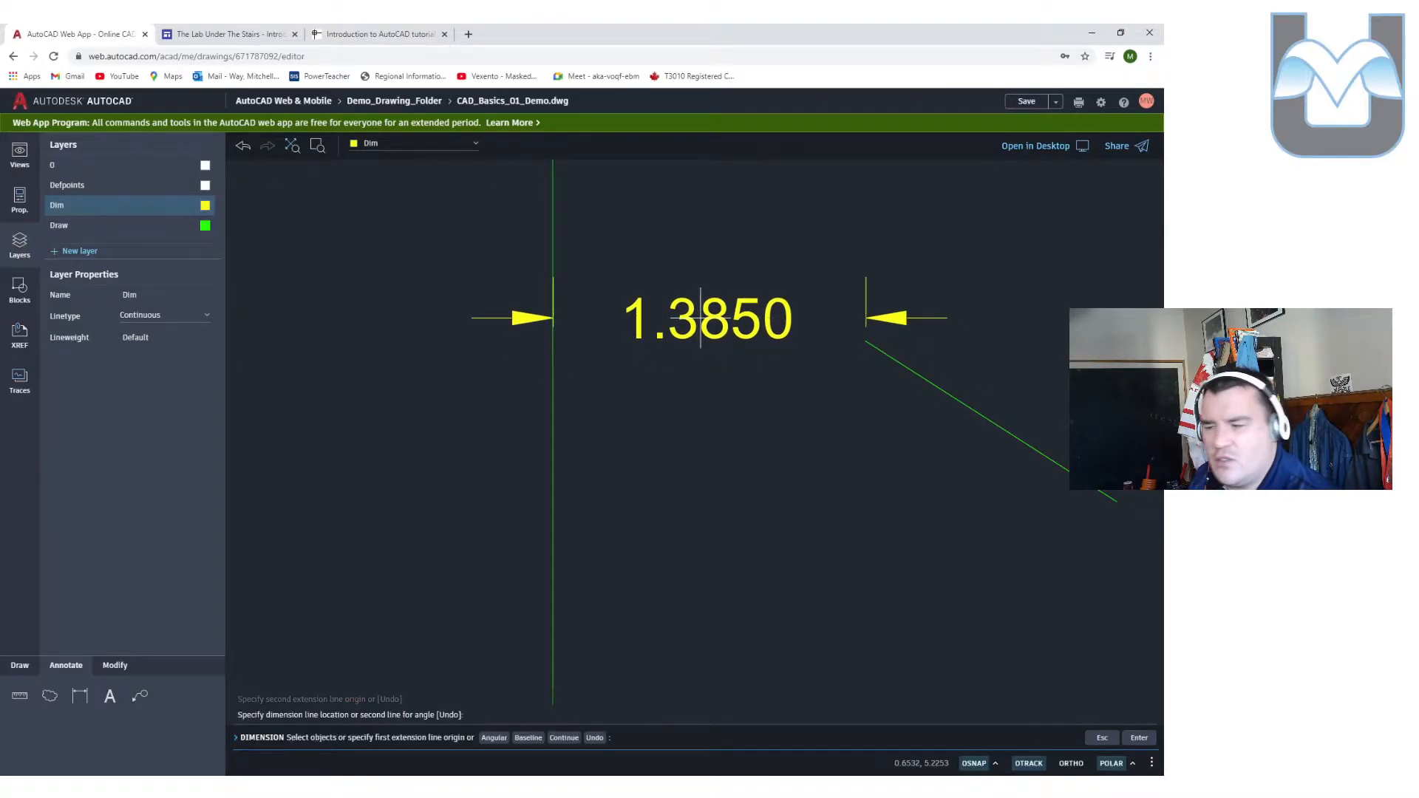
- Dimension the vertical distance from the short slanted line's lower end to the frame's top edge
scroll(825, 389, up, 2)
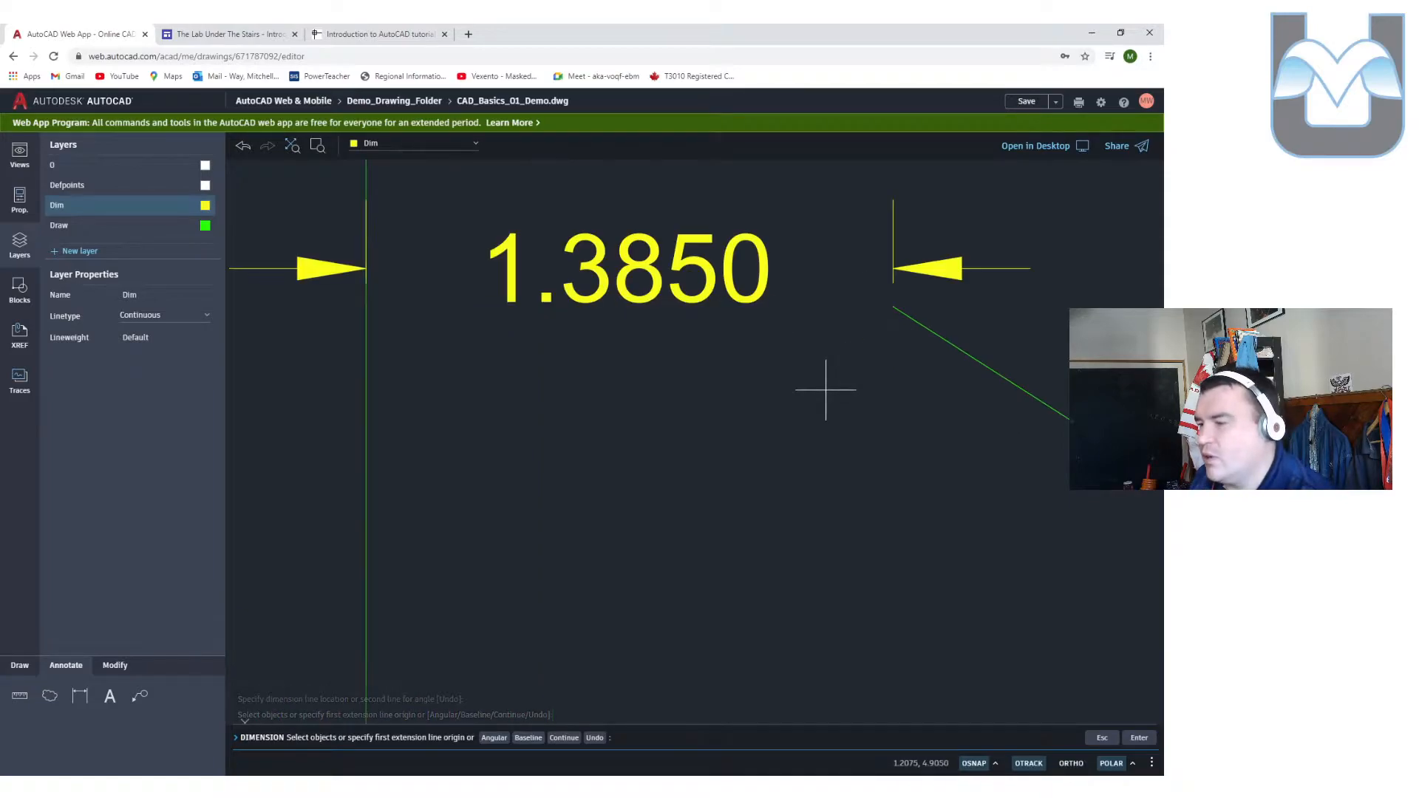
scroll(825, 389, down, 5)
middle_drag(917, 332, 769, 354)
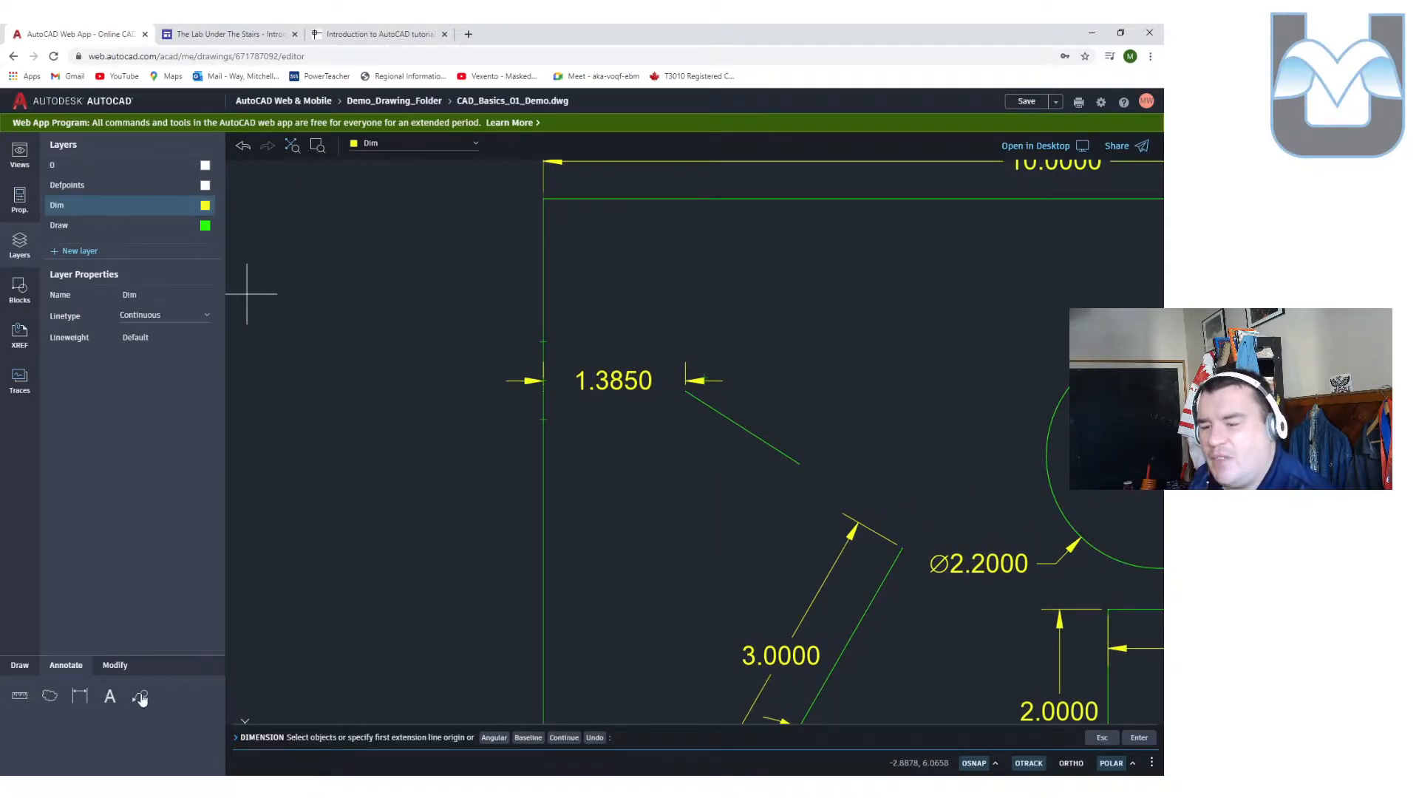
click(81, 697)
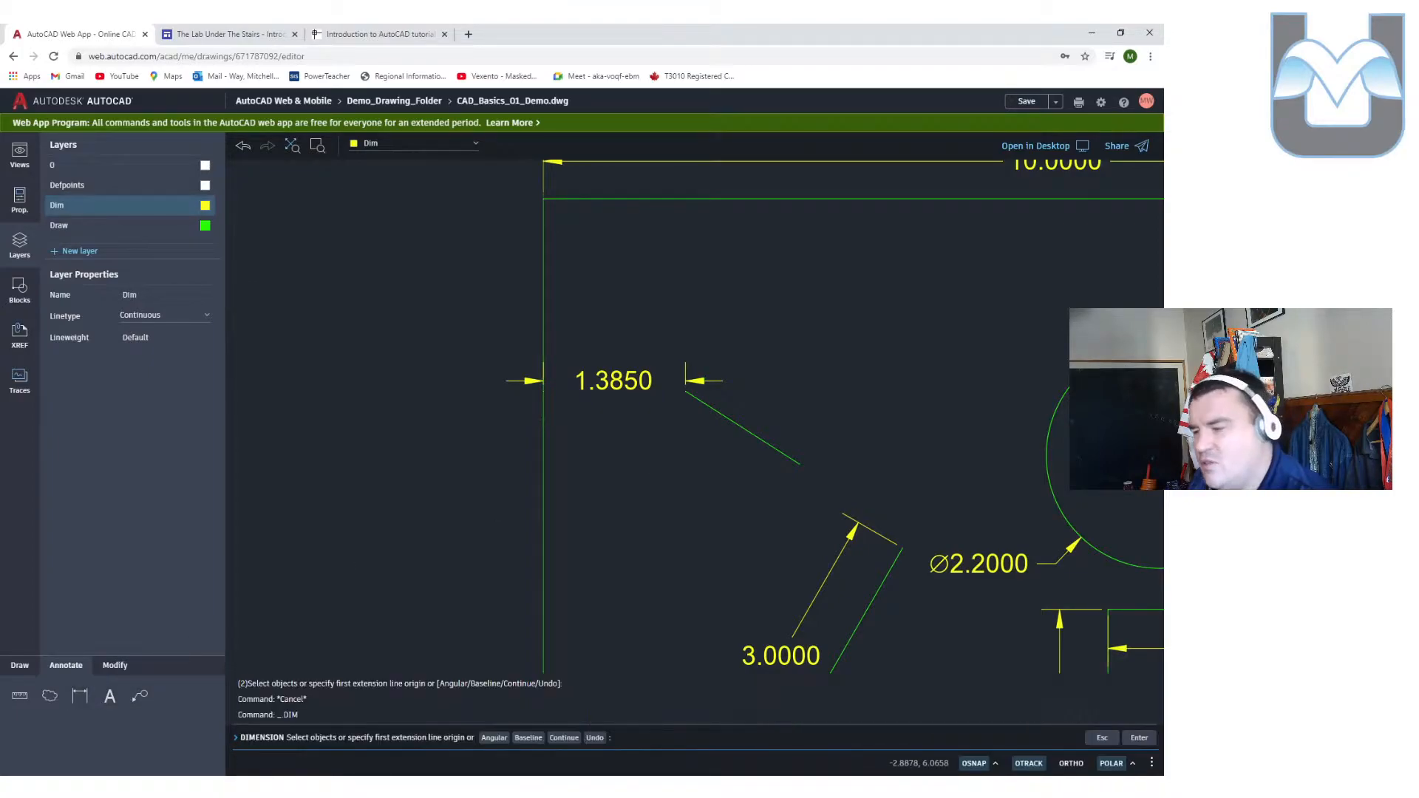
click(799, 463)
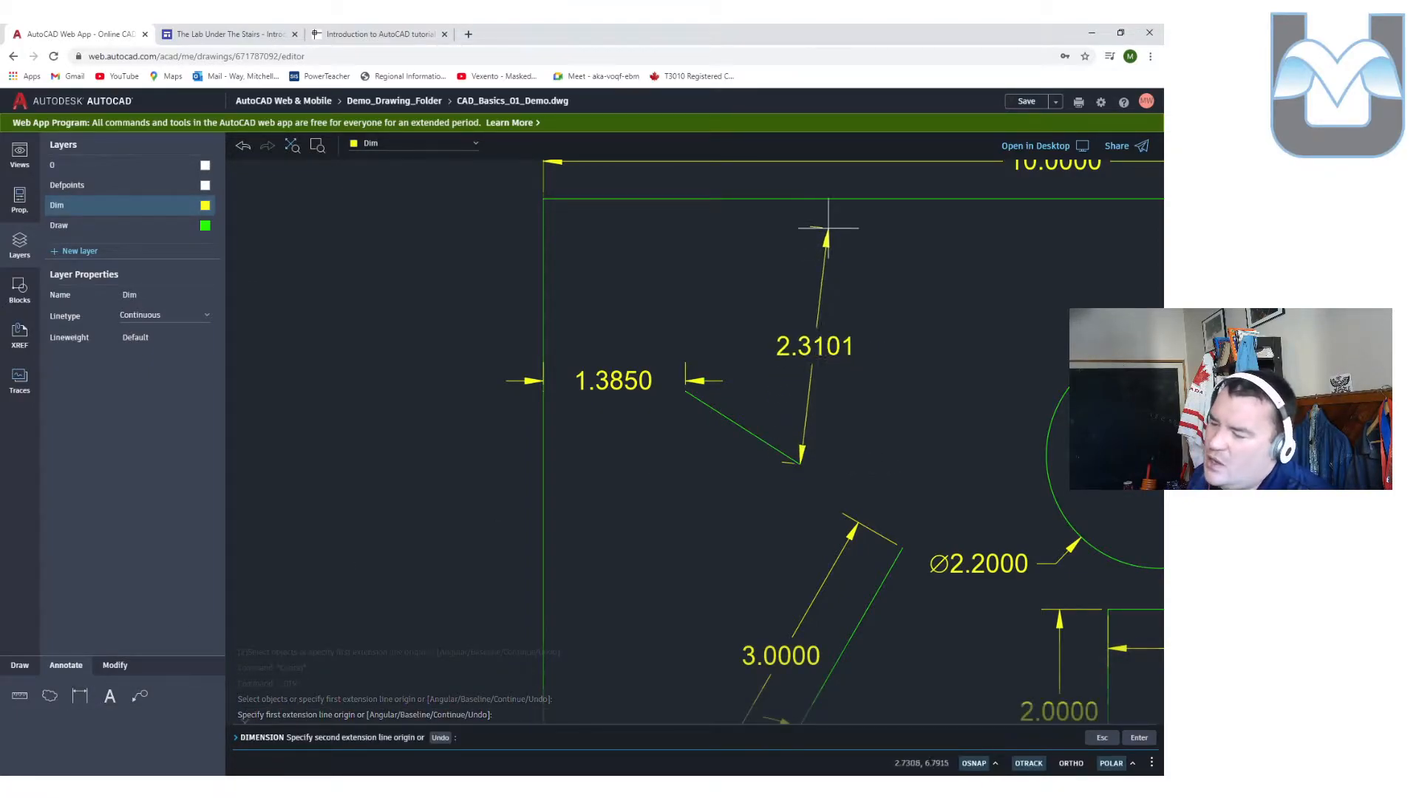
click(799, 198)
click(826, 296)
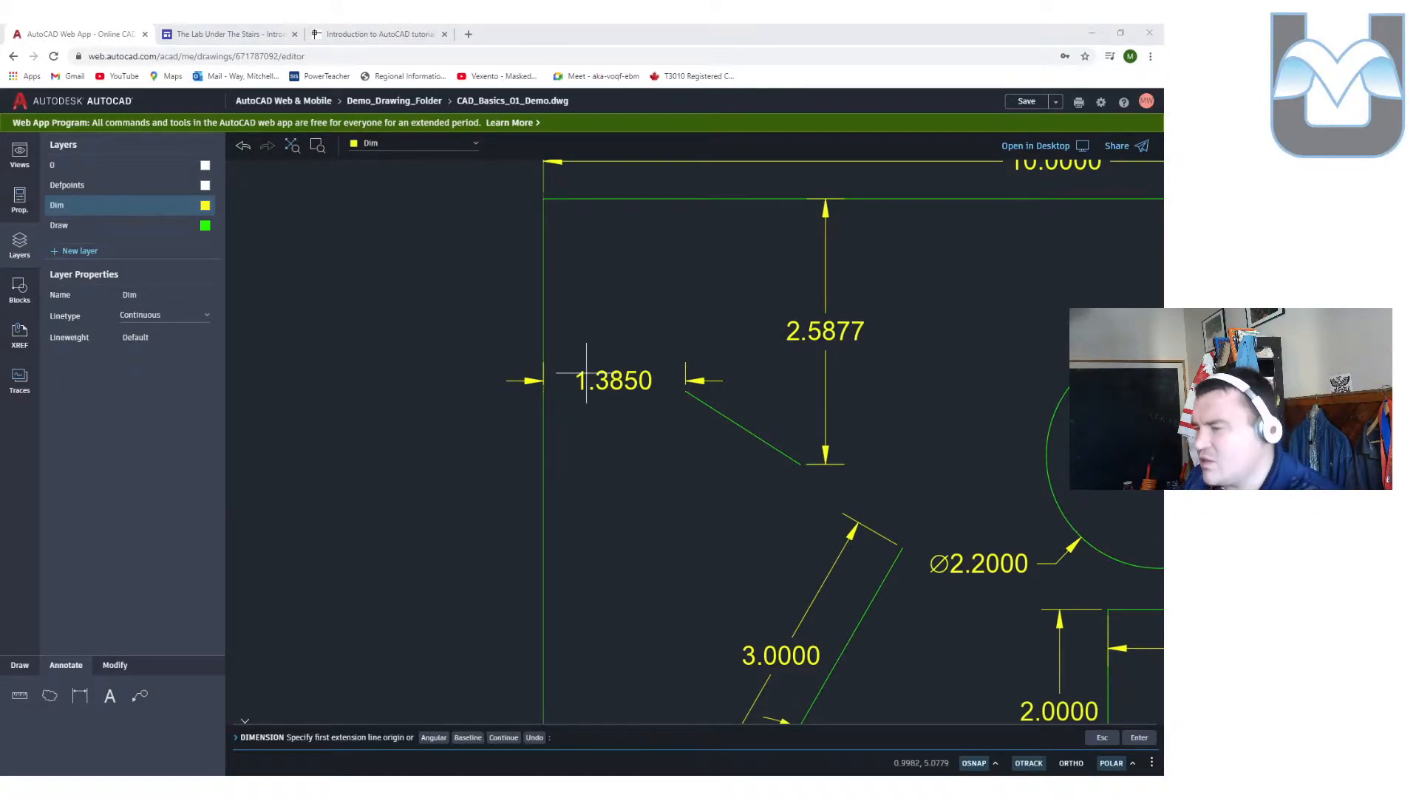
- Switch to the Google Drive window and examine the title and dimensions in the reference drawing CAD_Basics_01_Web.pdf, then return to the AutoCAD drawing
mouse_move(916, 450)
middle_down()
mouse_move(569, 311)
mouse_move(543, 330)
middle_up()
scroll(564, 364, down, 5)
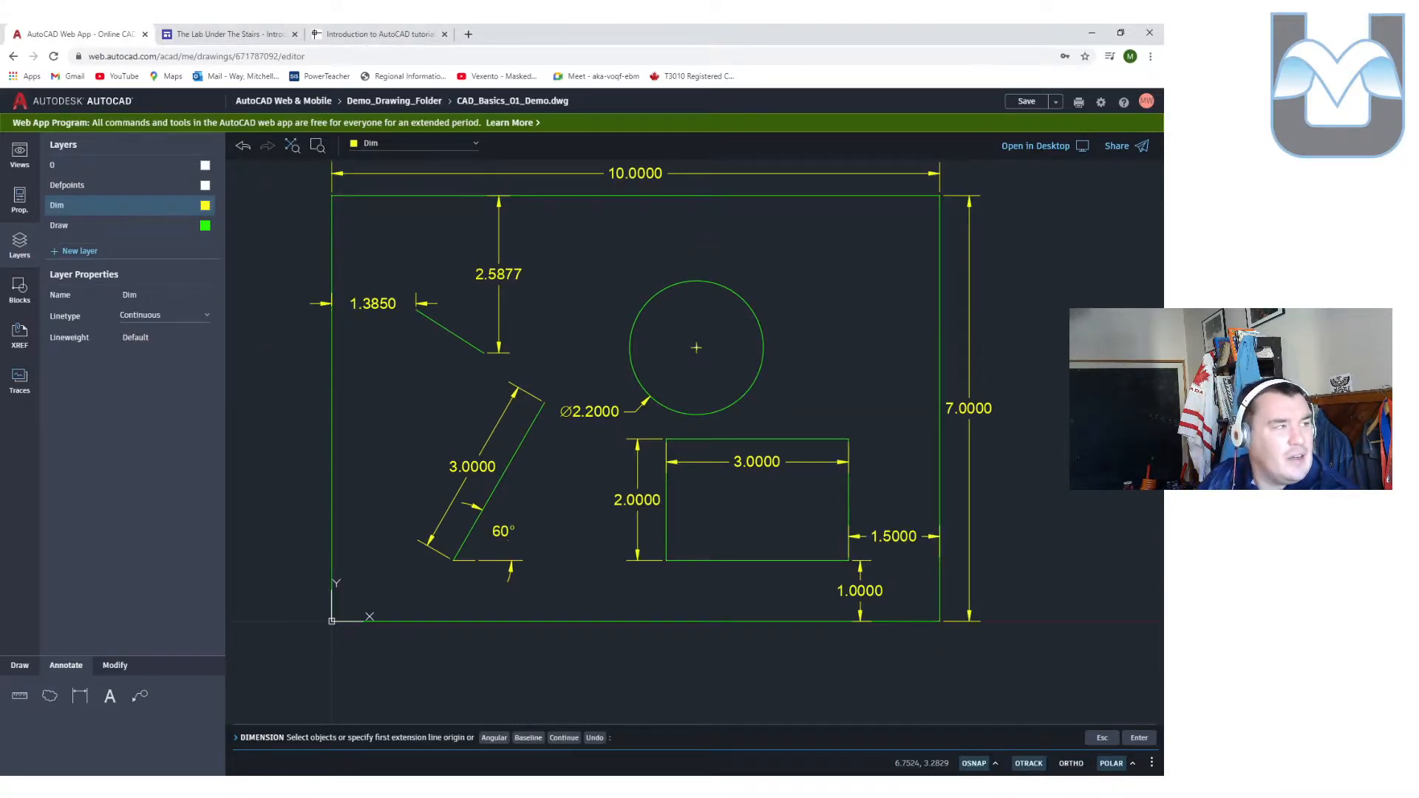
mouse_move(2, 625)
mouse_down()
mouse_move(176, 493)
mouse_move(480, 113)
mouse_up()
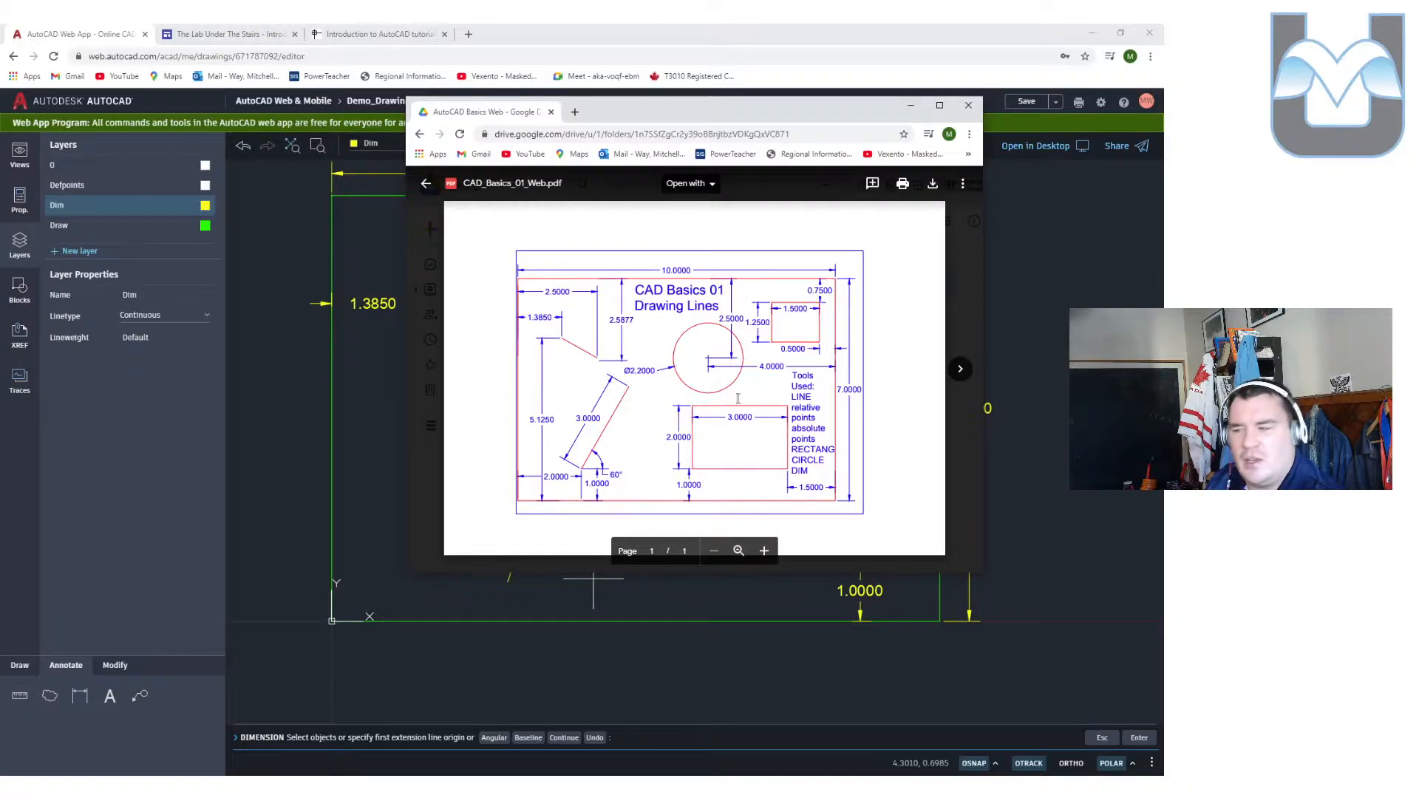
click(940, 105)
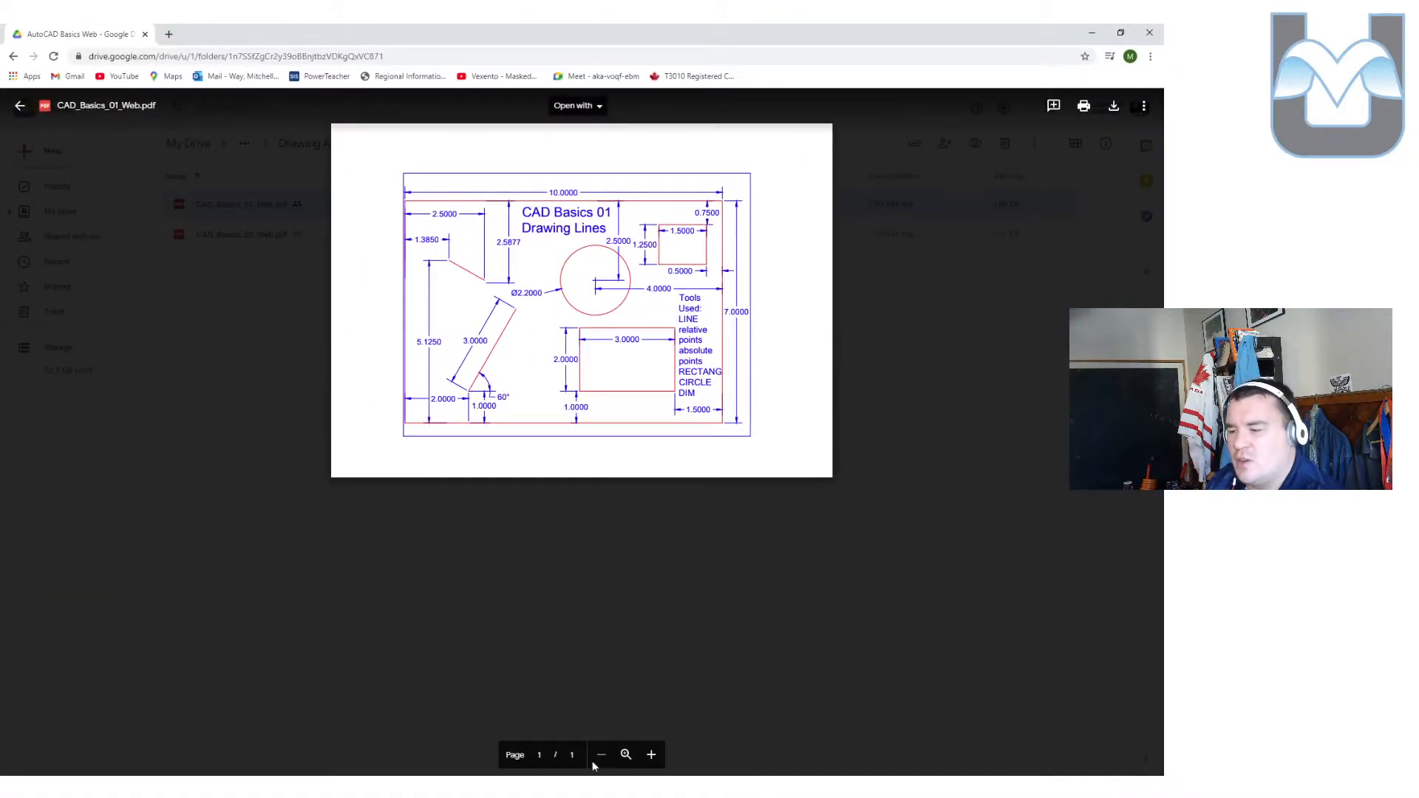
click(626, 754)
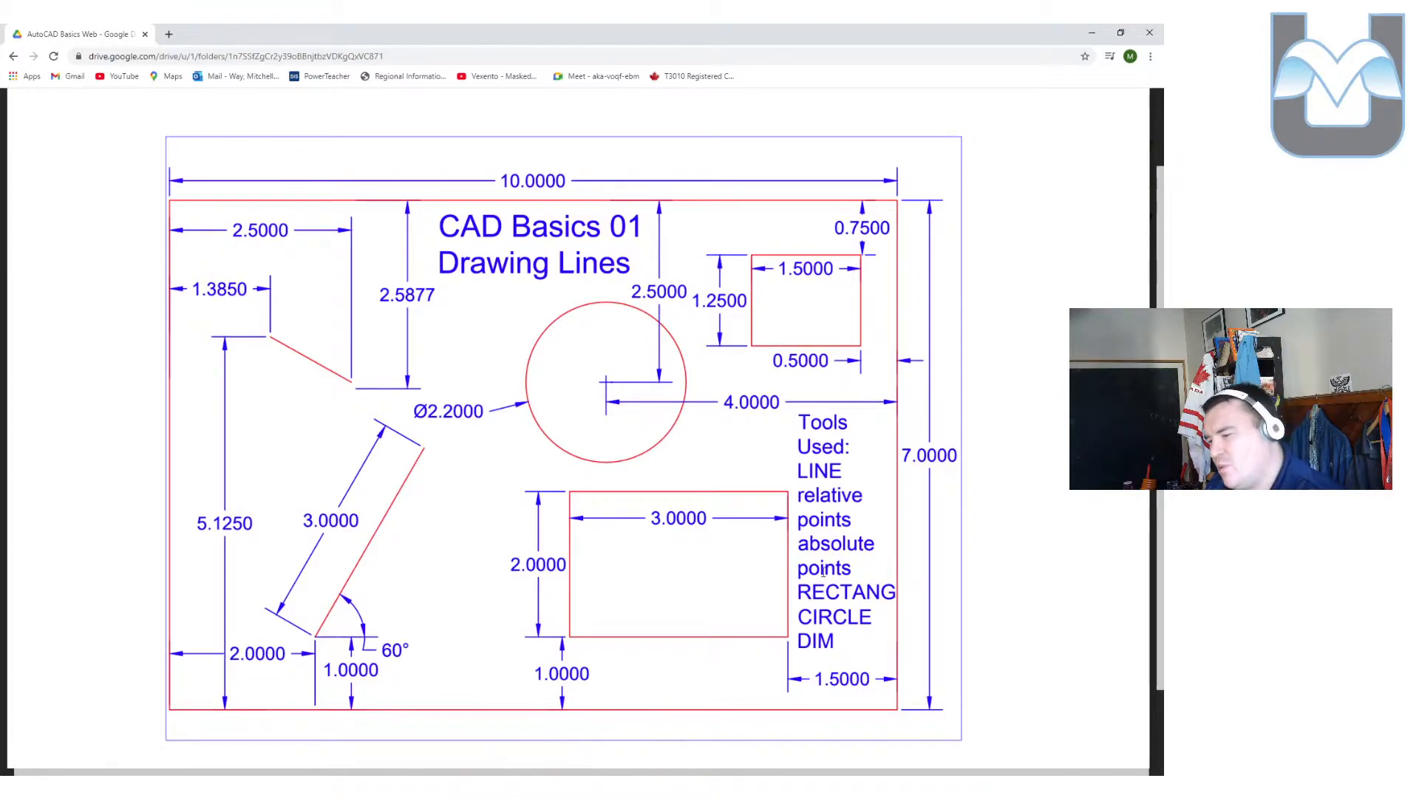
drag(975, 40, 487, 182)
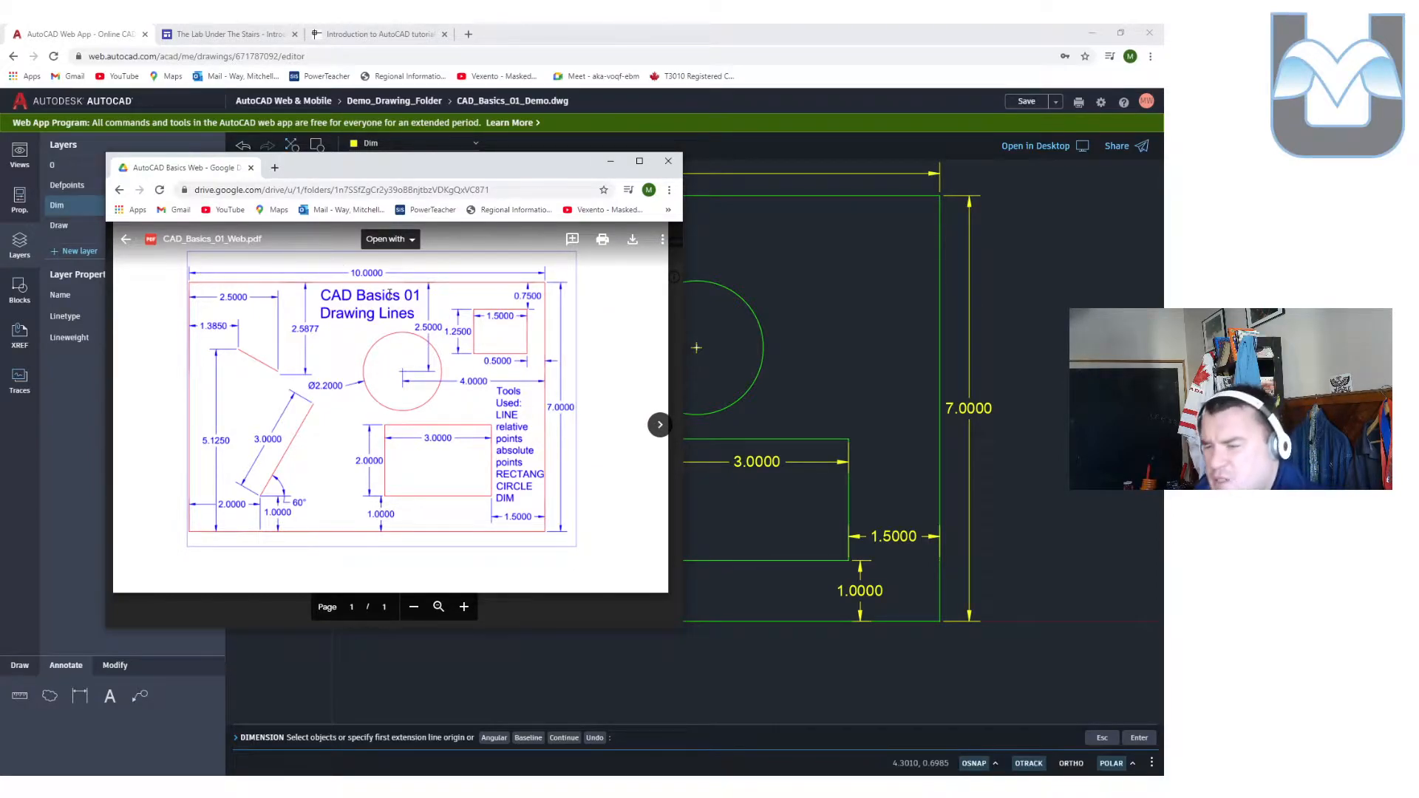
click(775, 231)
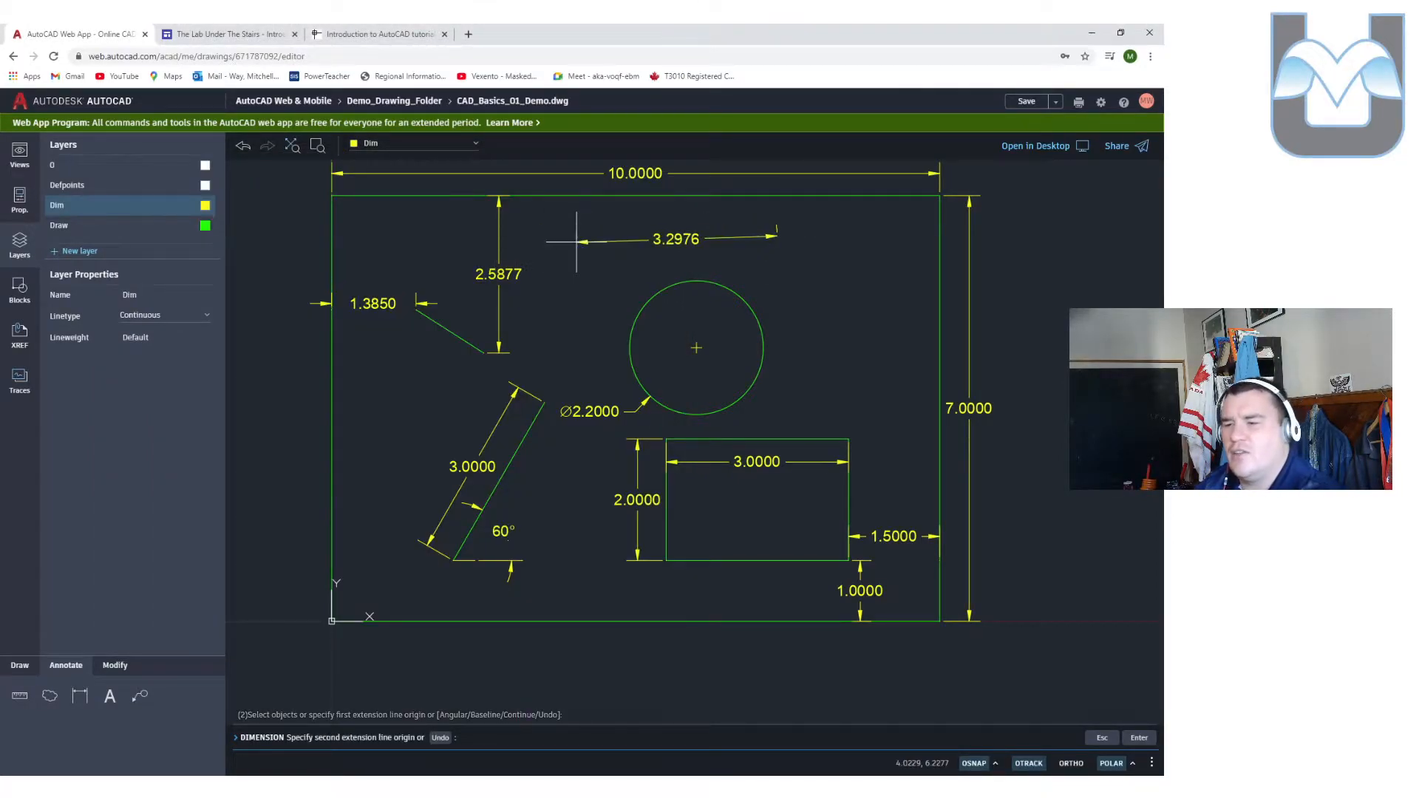
key(Escape)
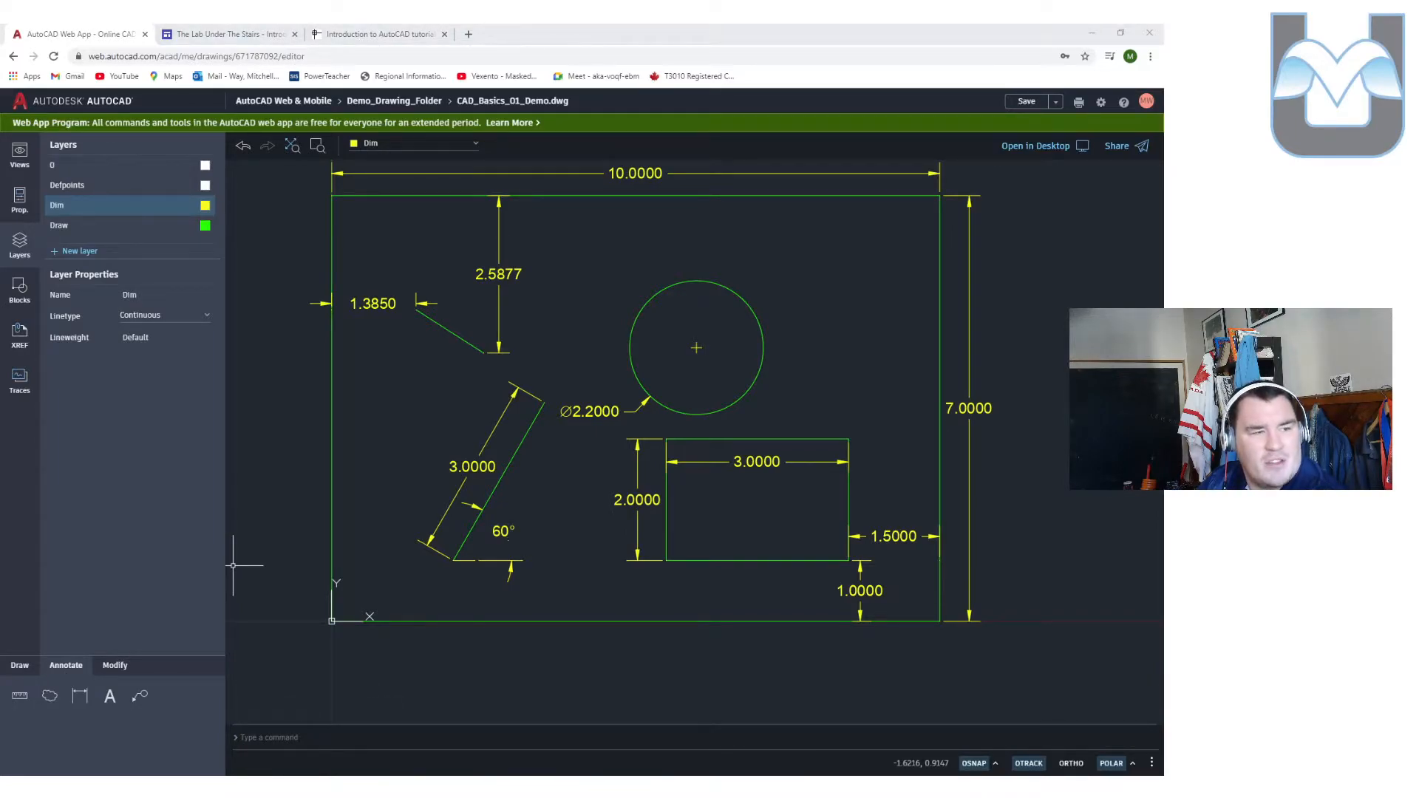
- Place multiline text reading "CAD Basics 01 - Drawing Lines" near the frame's top edge above the circle, with text height 2.5
click(110, 696)
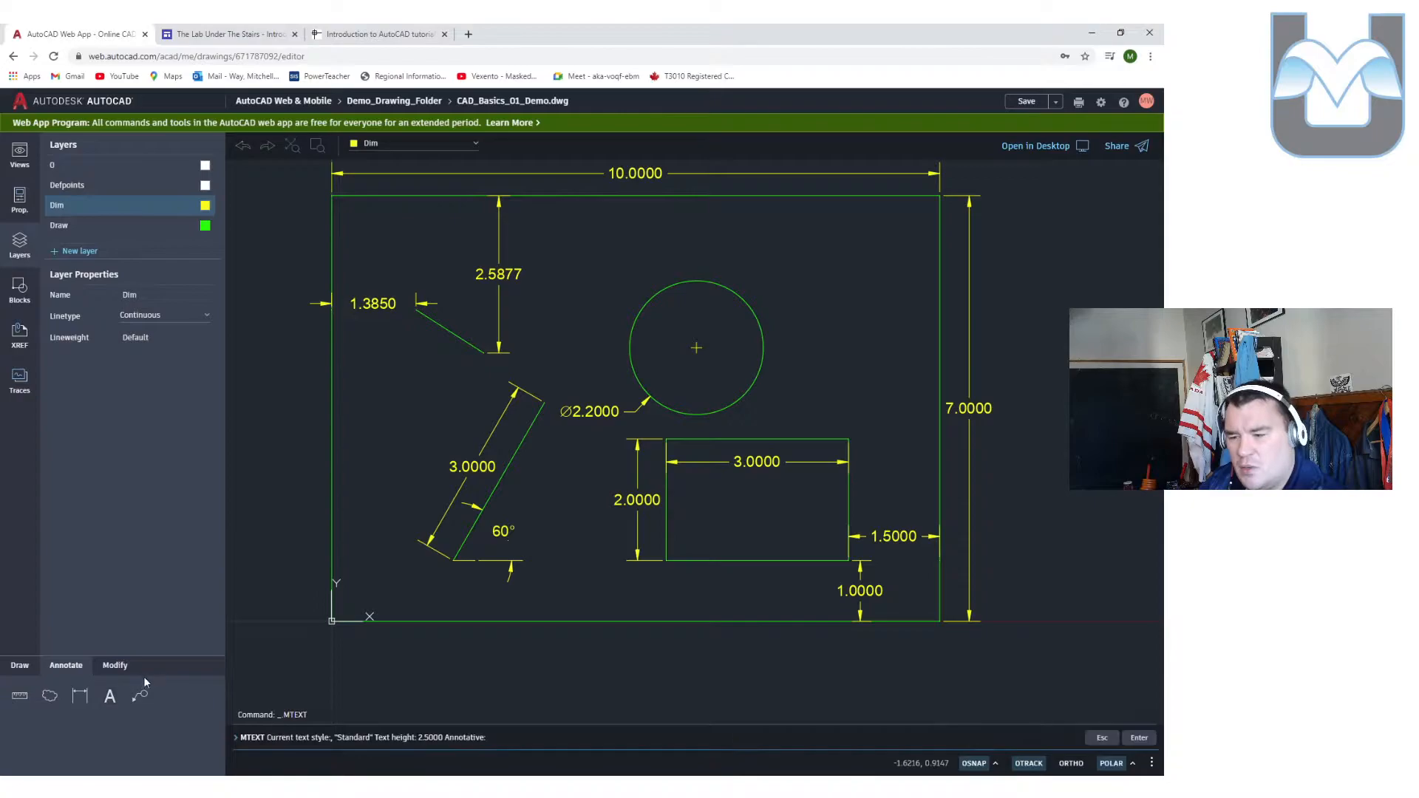
click(578, 209)
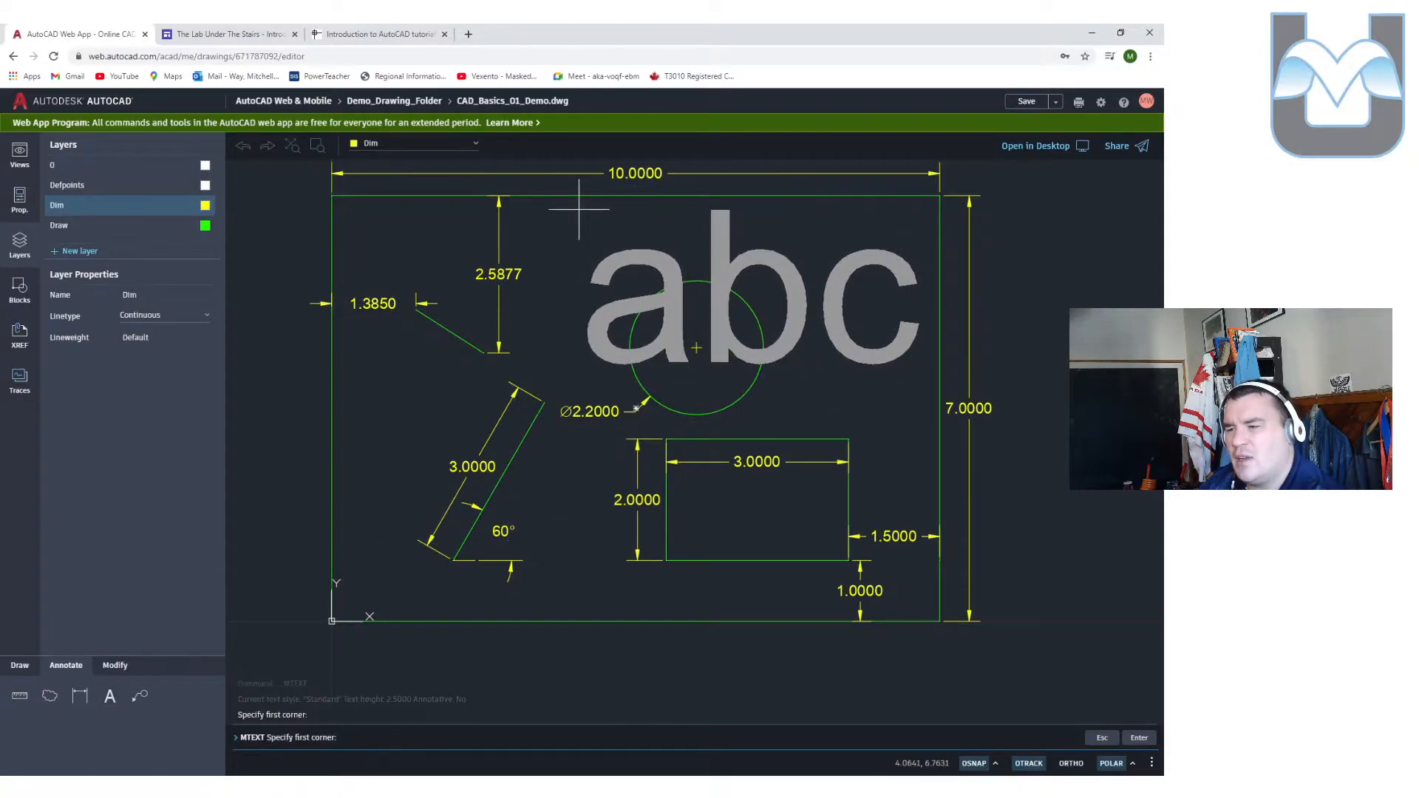
click(681, 283)
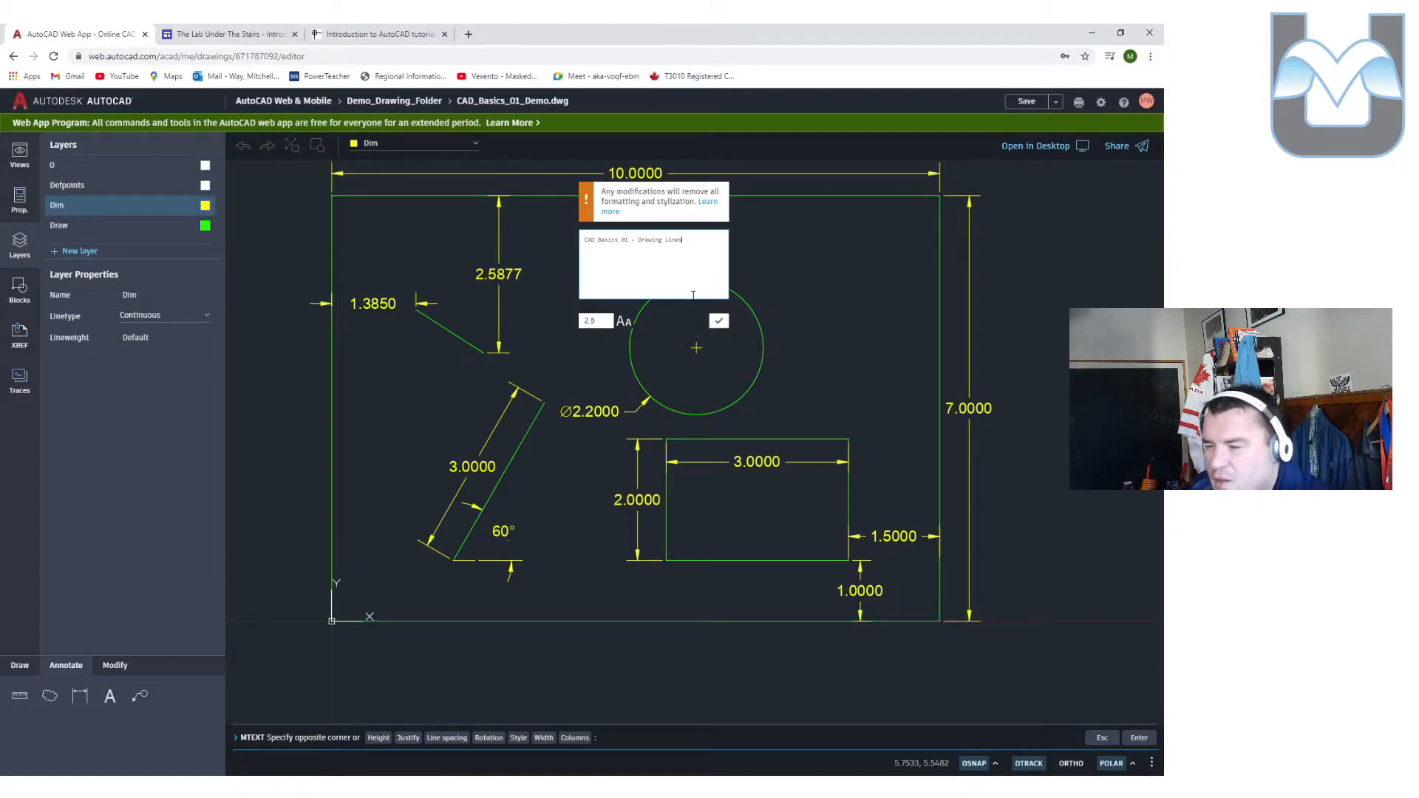
click(718, 322)
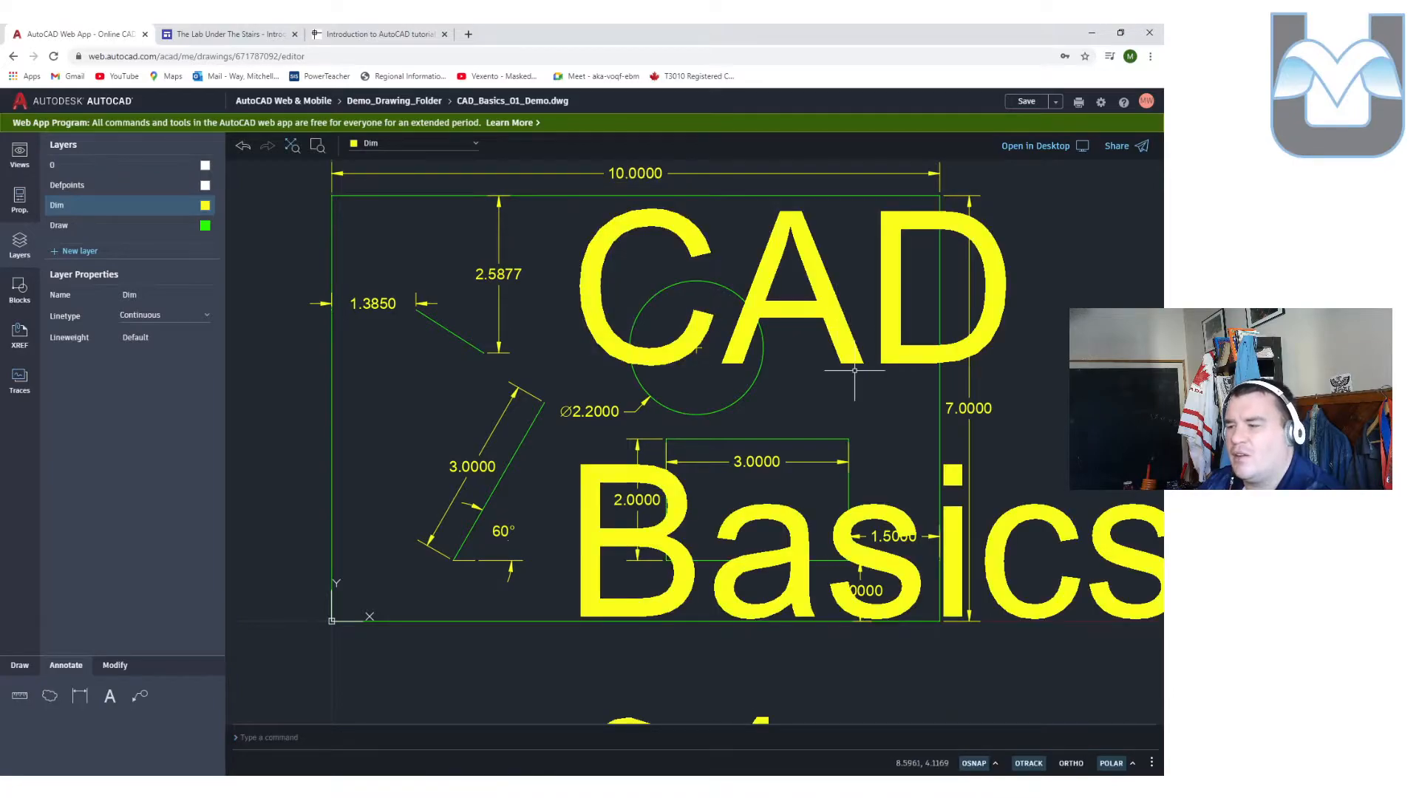
scroll(855, 386, up, 5)
scroll(855, 386, down, 3)
scroll(645, 363, down, 4)
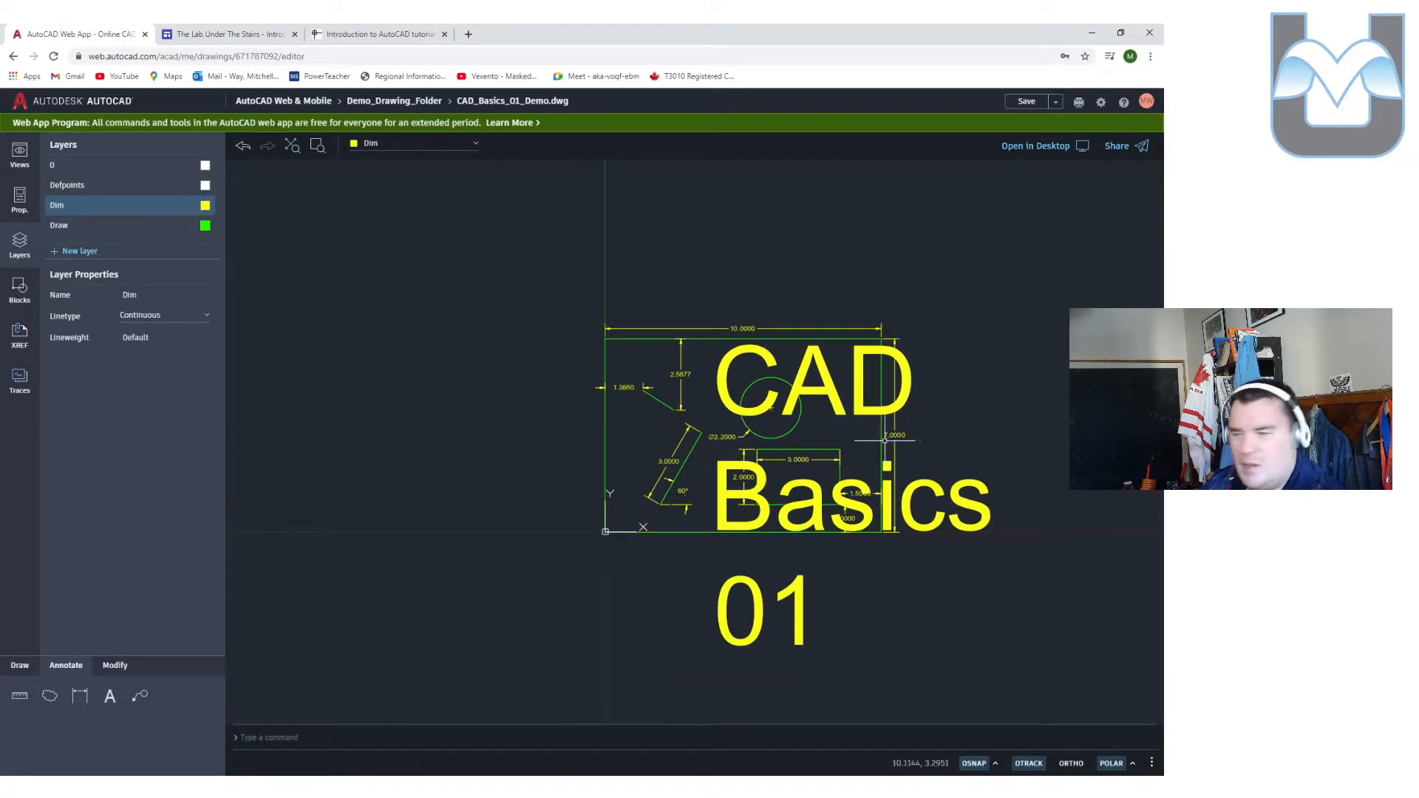
middle_drag(937, 421, 854, 385)
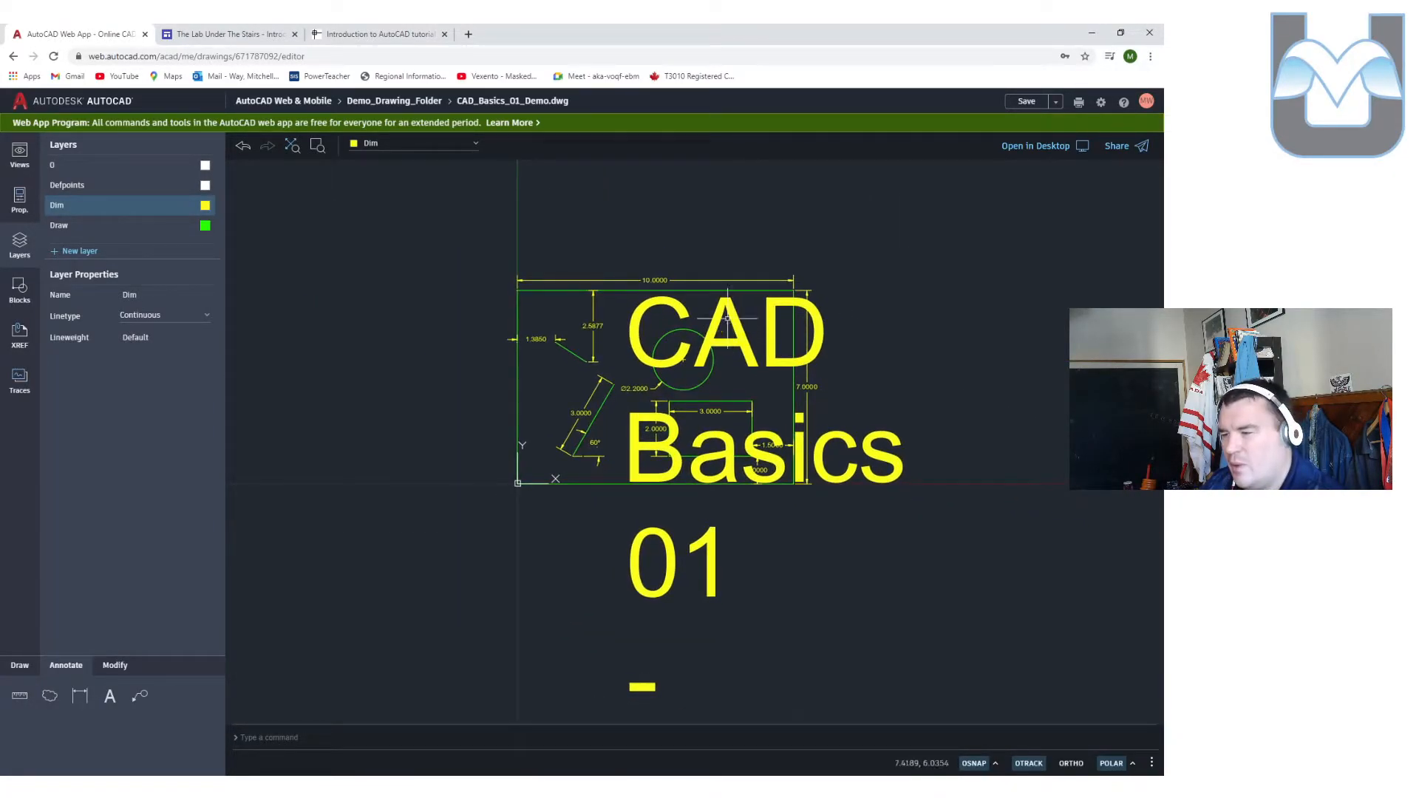
click(659, 307)
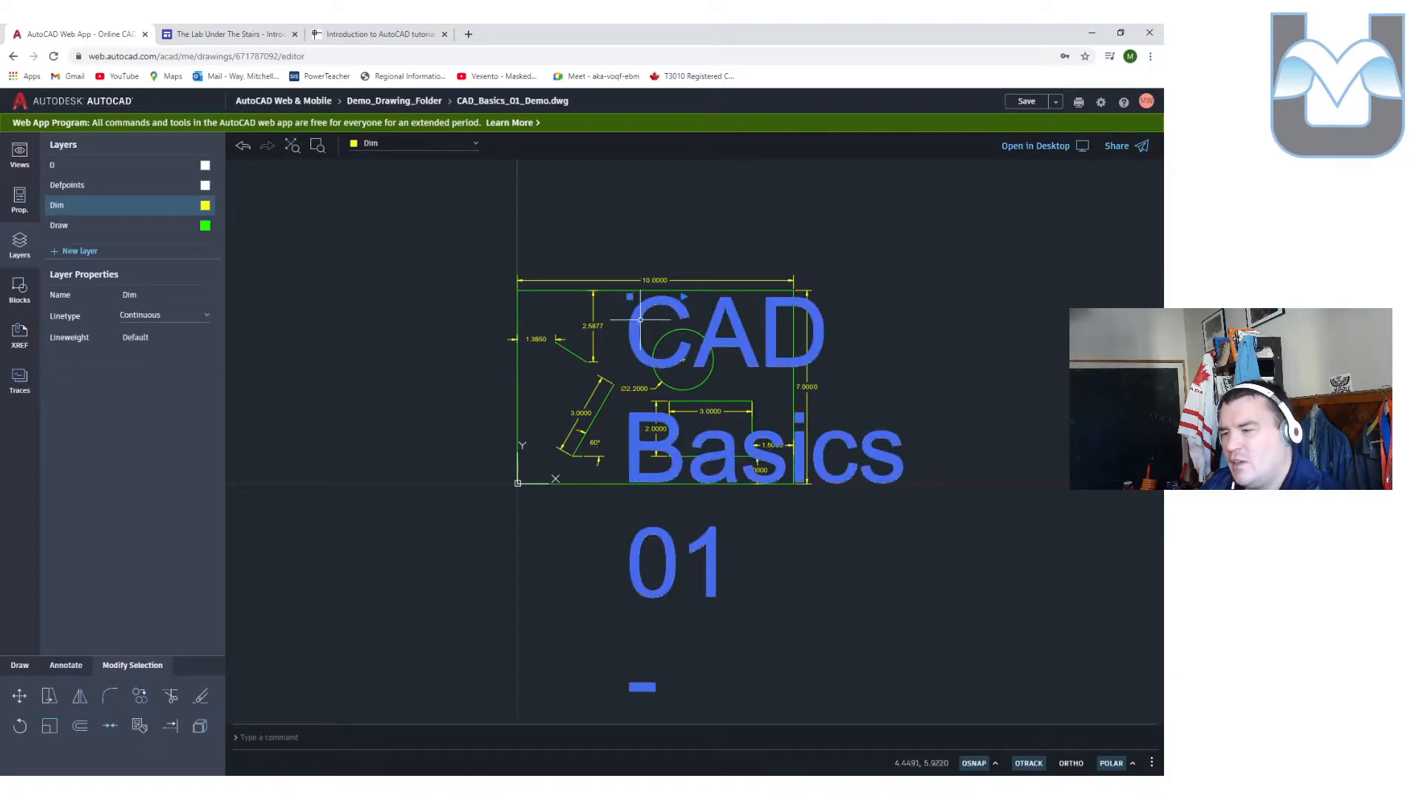
key(Escape)
click(951, 350)
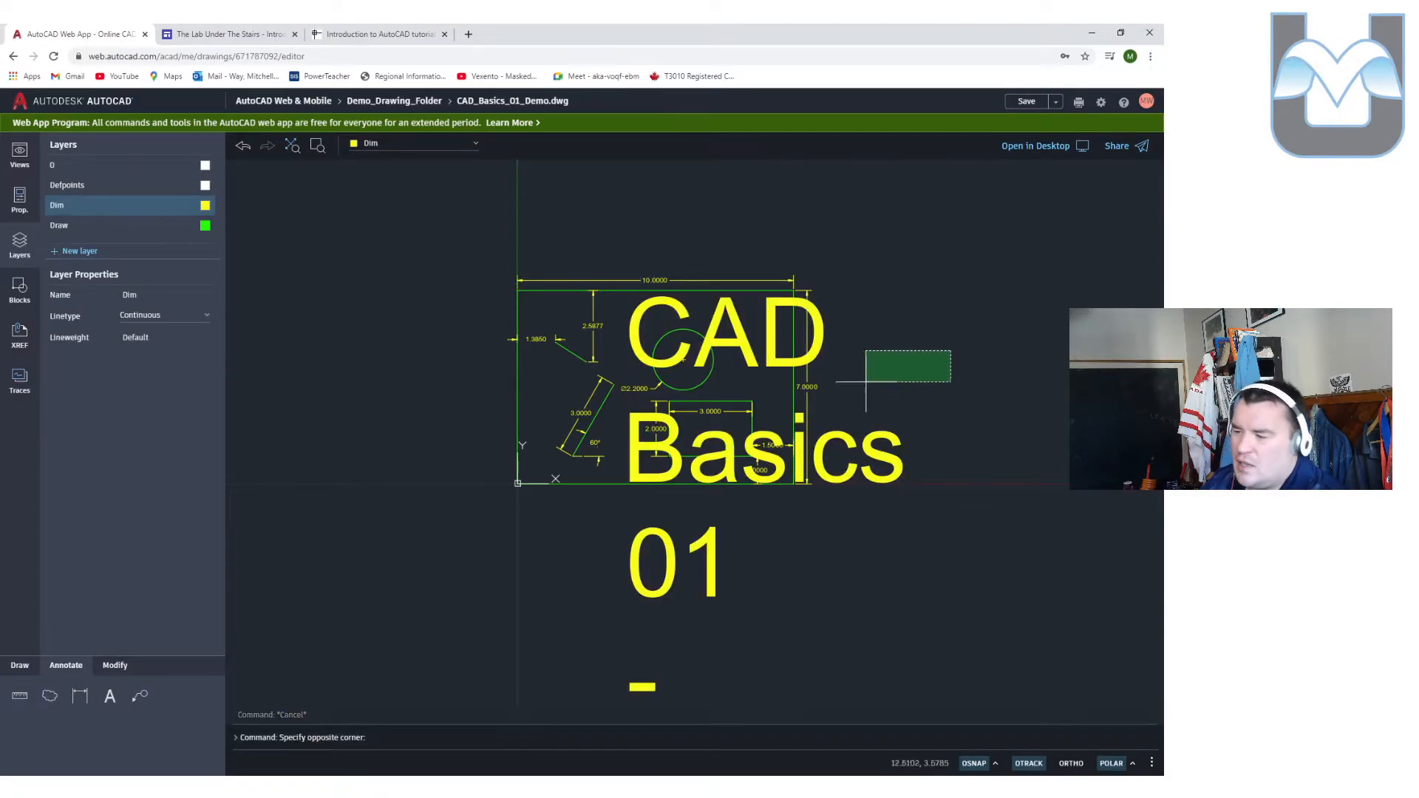
scroll(889, 380, up, 3)
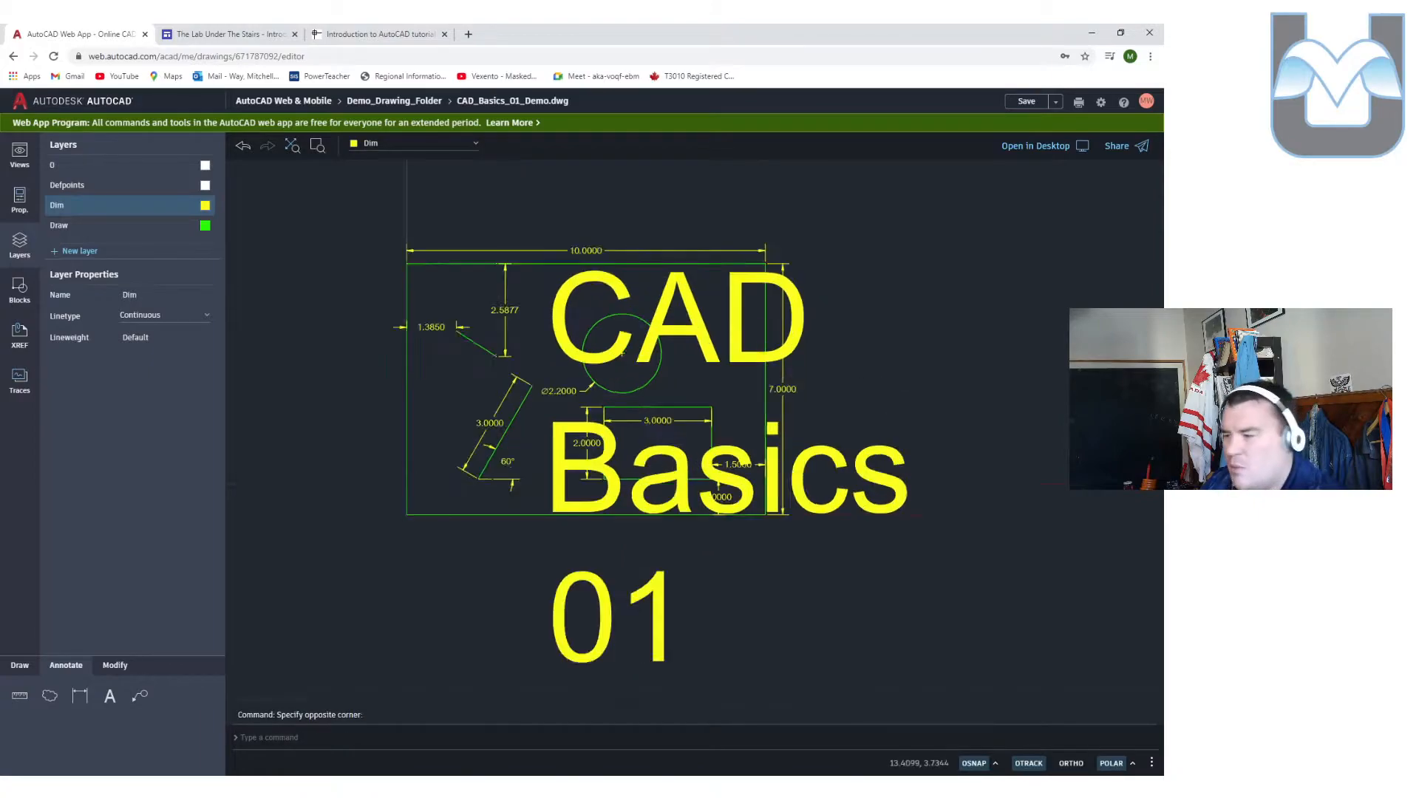
click(801, 437)
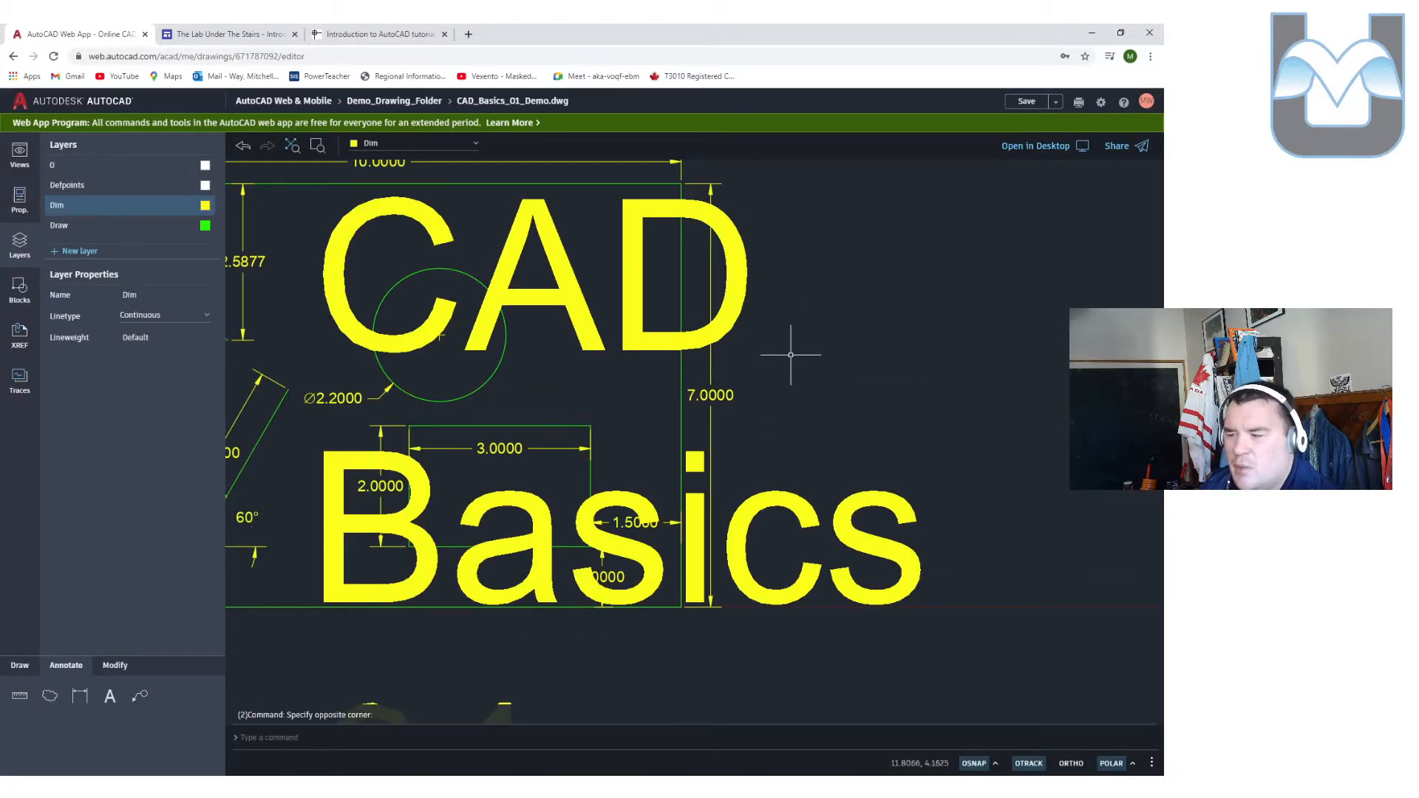
click(789, 339)
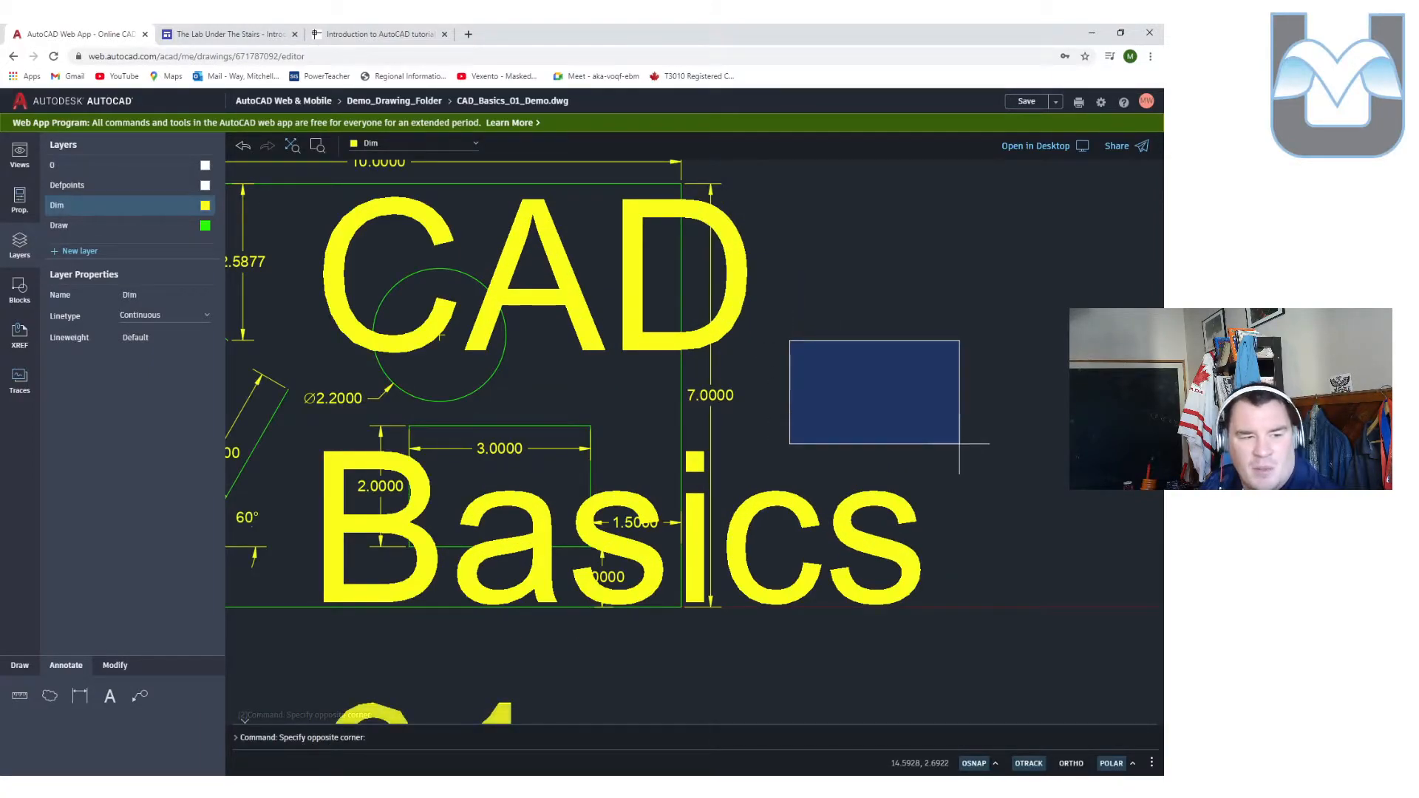
click(959, 443)
click(776, 318)
click(1045, 672)
click(783, 402)
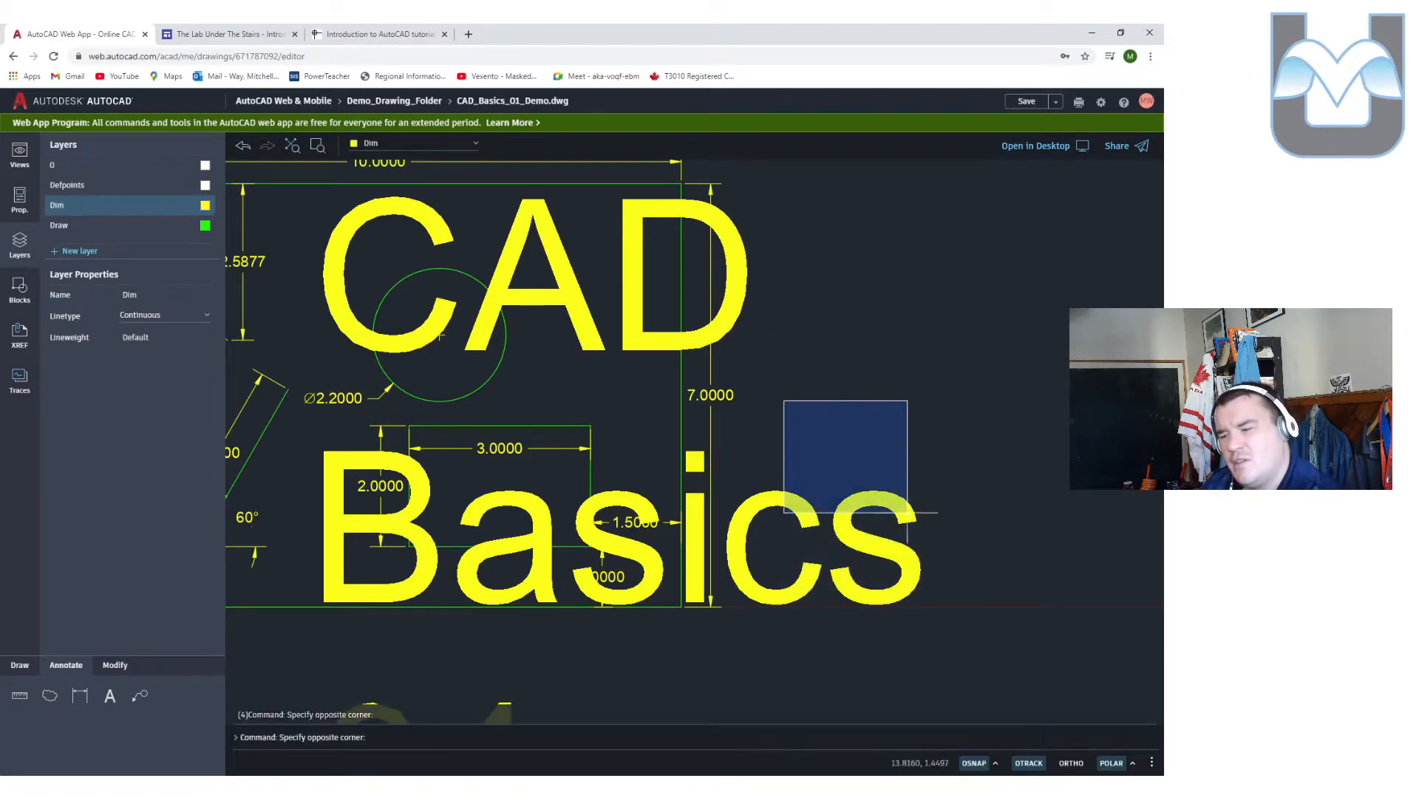
click(912, 531)
click(848, 406)
click(921, 493)
click(824, 397)
click(932, 537)
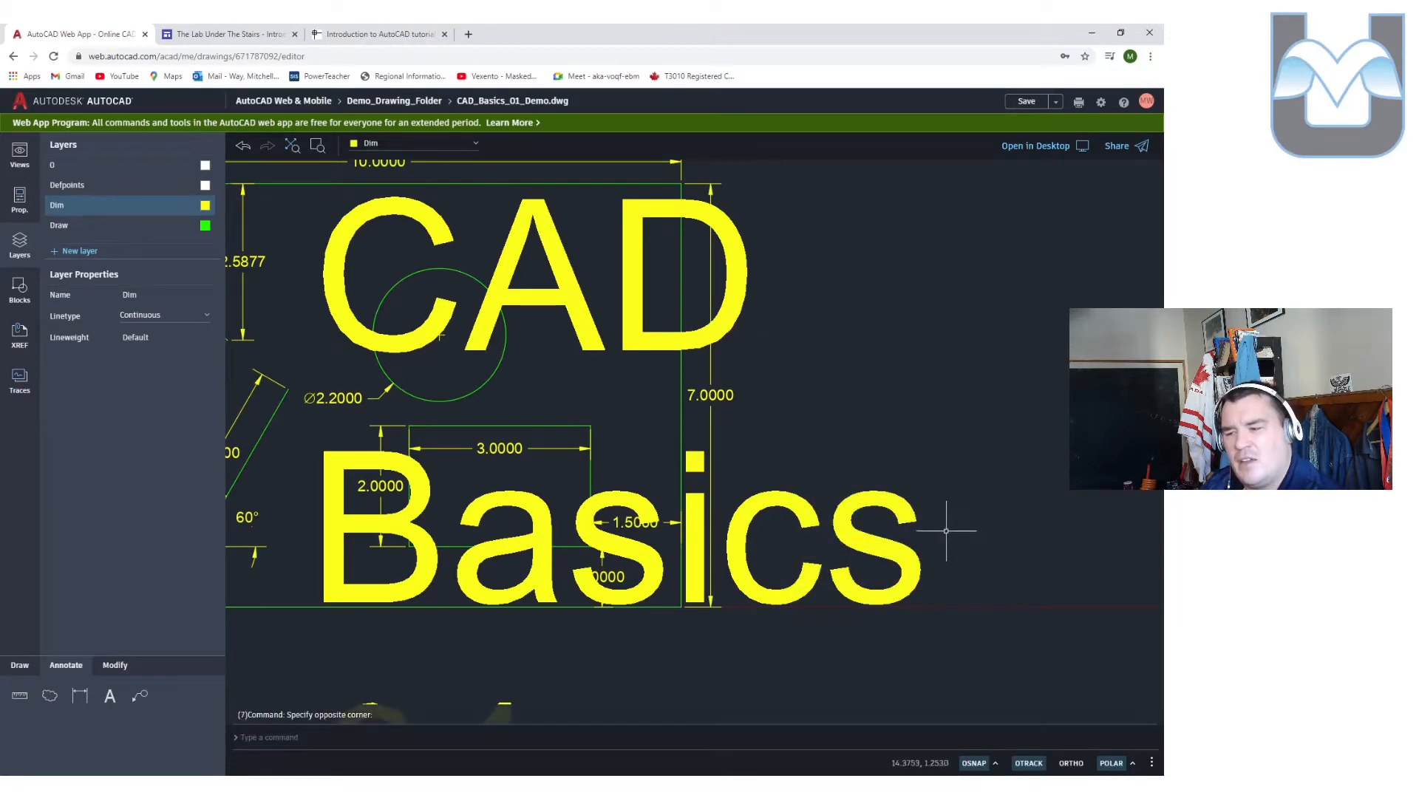
- Select the rectangle's horizontal dimension by fully enclosing it in a selection window, and clear the selection
click(392, 409)
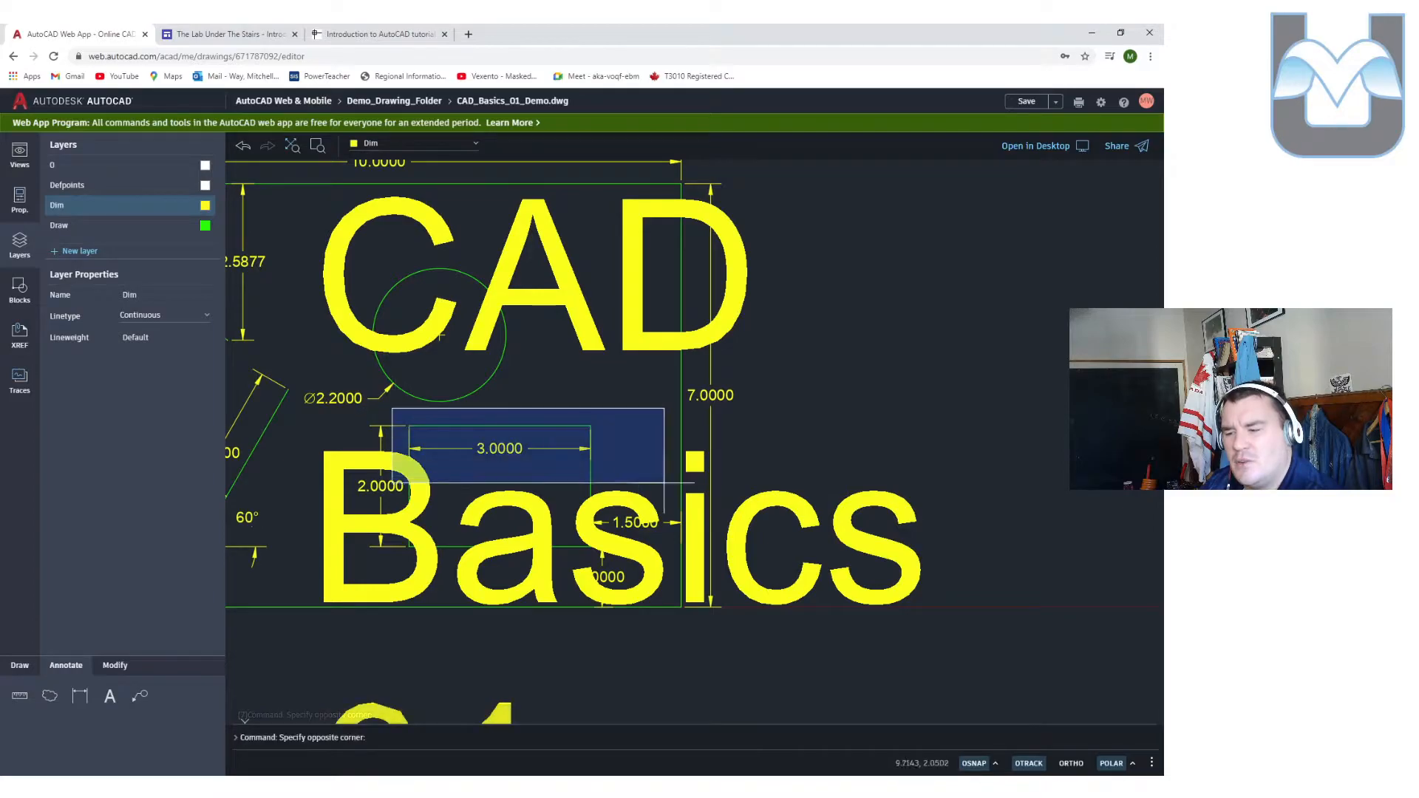
click(678, 483)
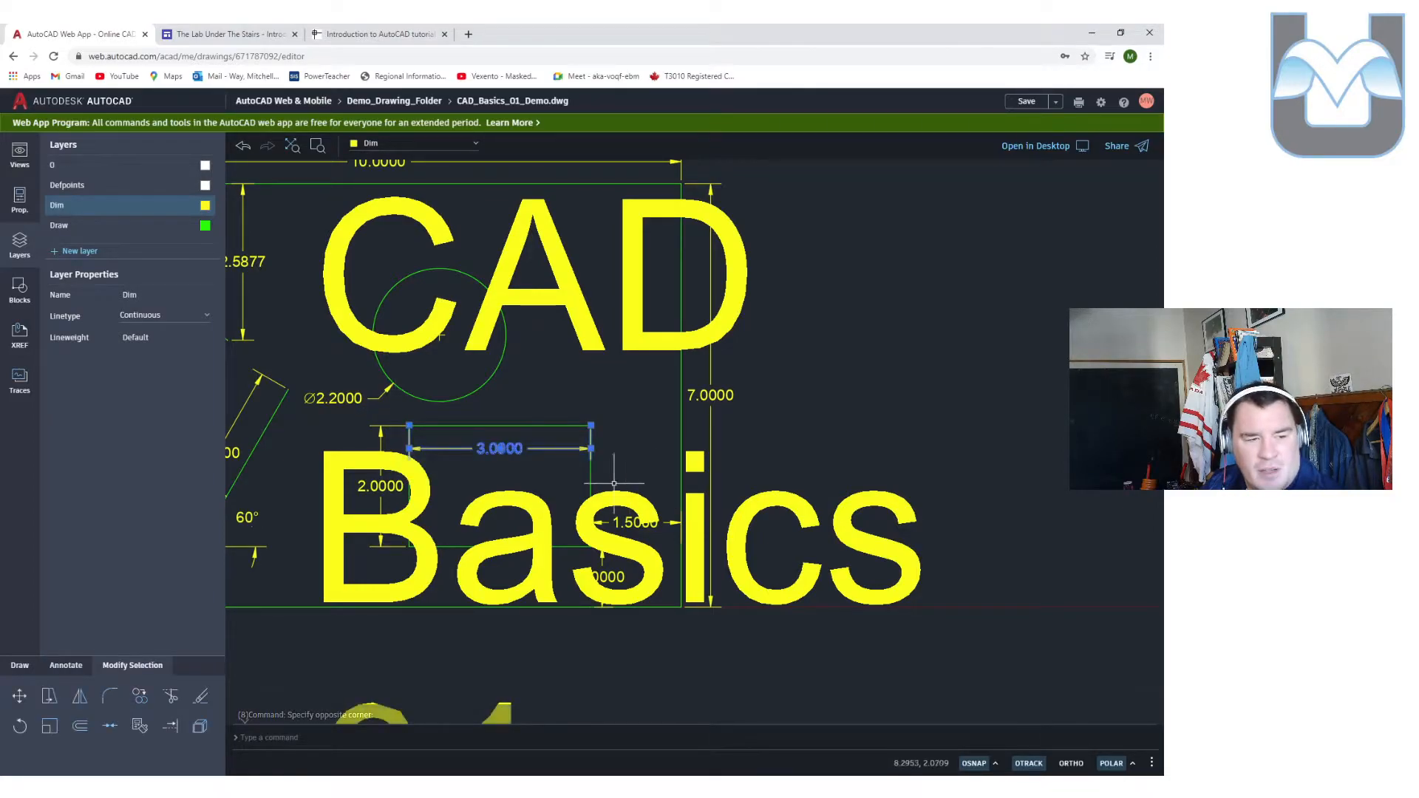
scroll(613, 484, up, 3)
key(Escape)
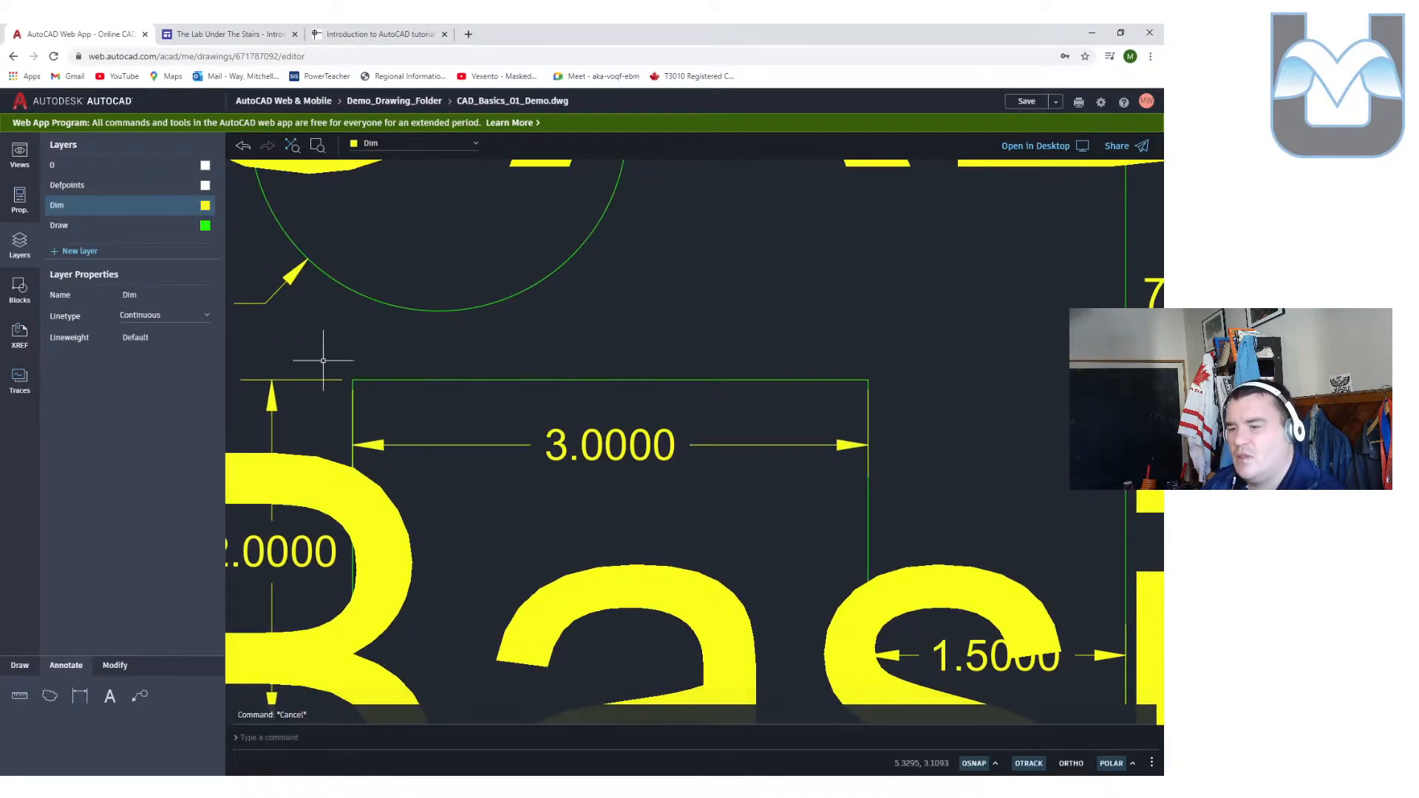
click(317, 351)
click(915, 486)
key(Escape)
scroll(916, 488, down, 5)
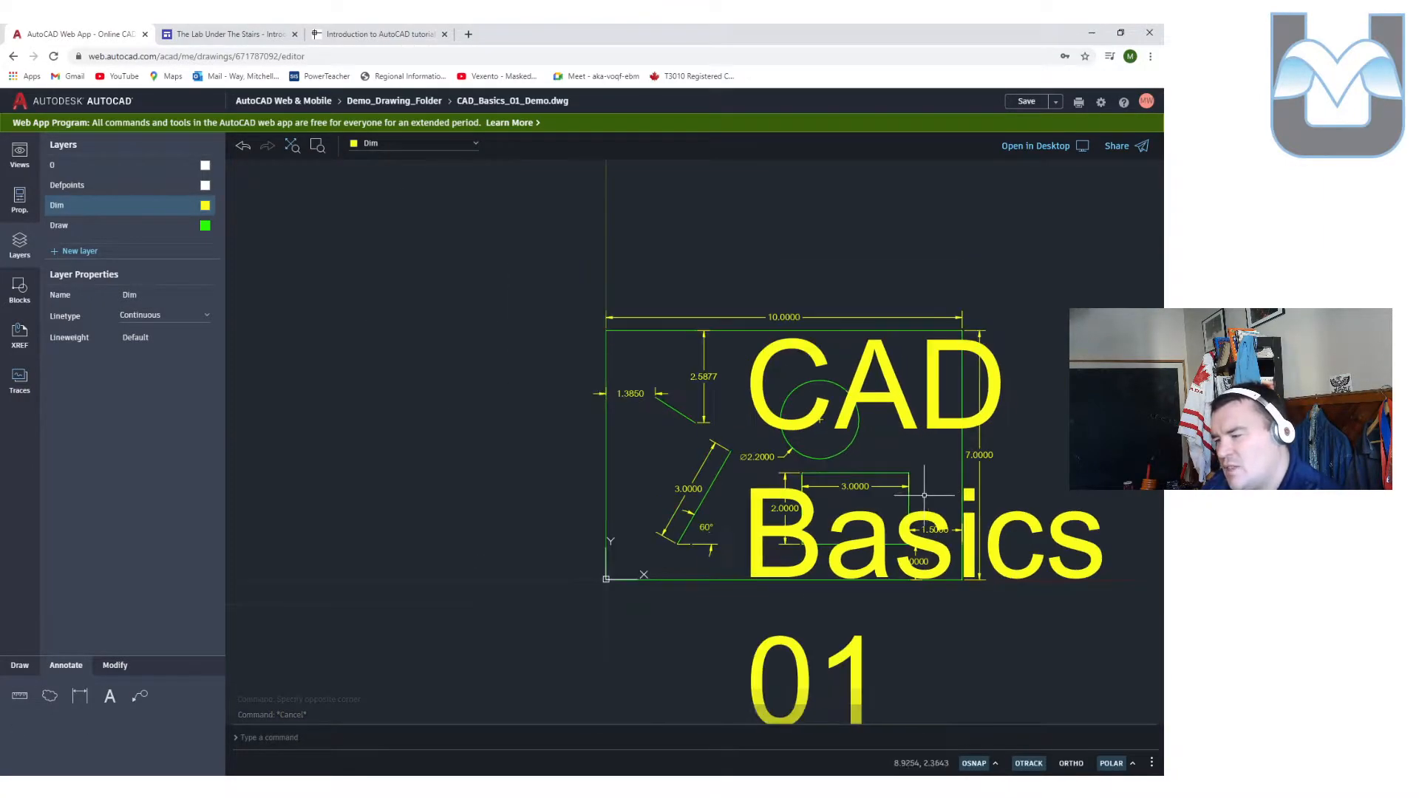
- Select the frame's vertical dimension and the title text with a crossing selection that only touches them, and clear the selection
middle_drag(922, 498, 794, 456)
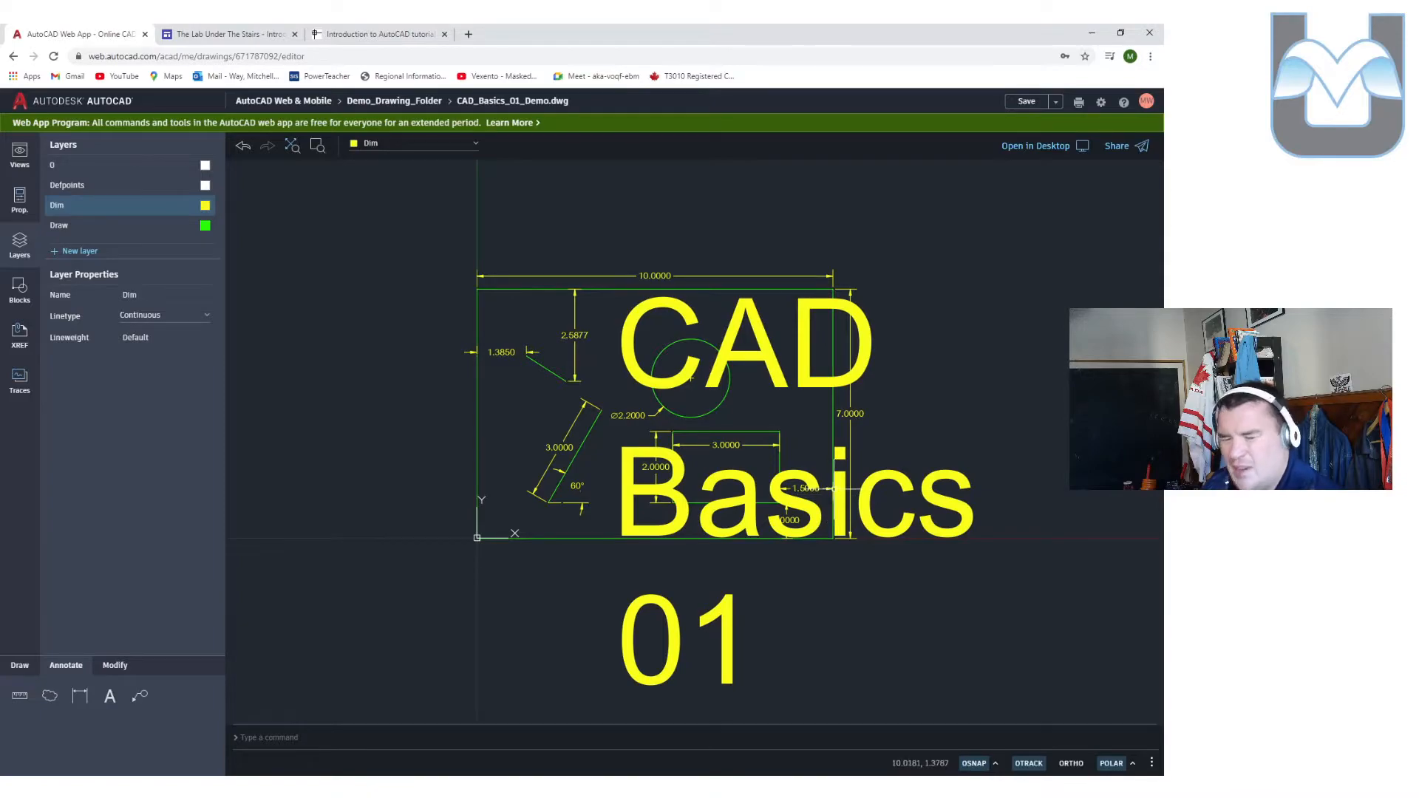
click(1052, 339)
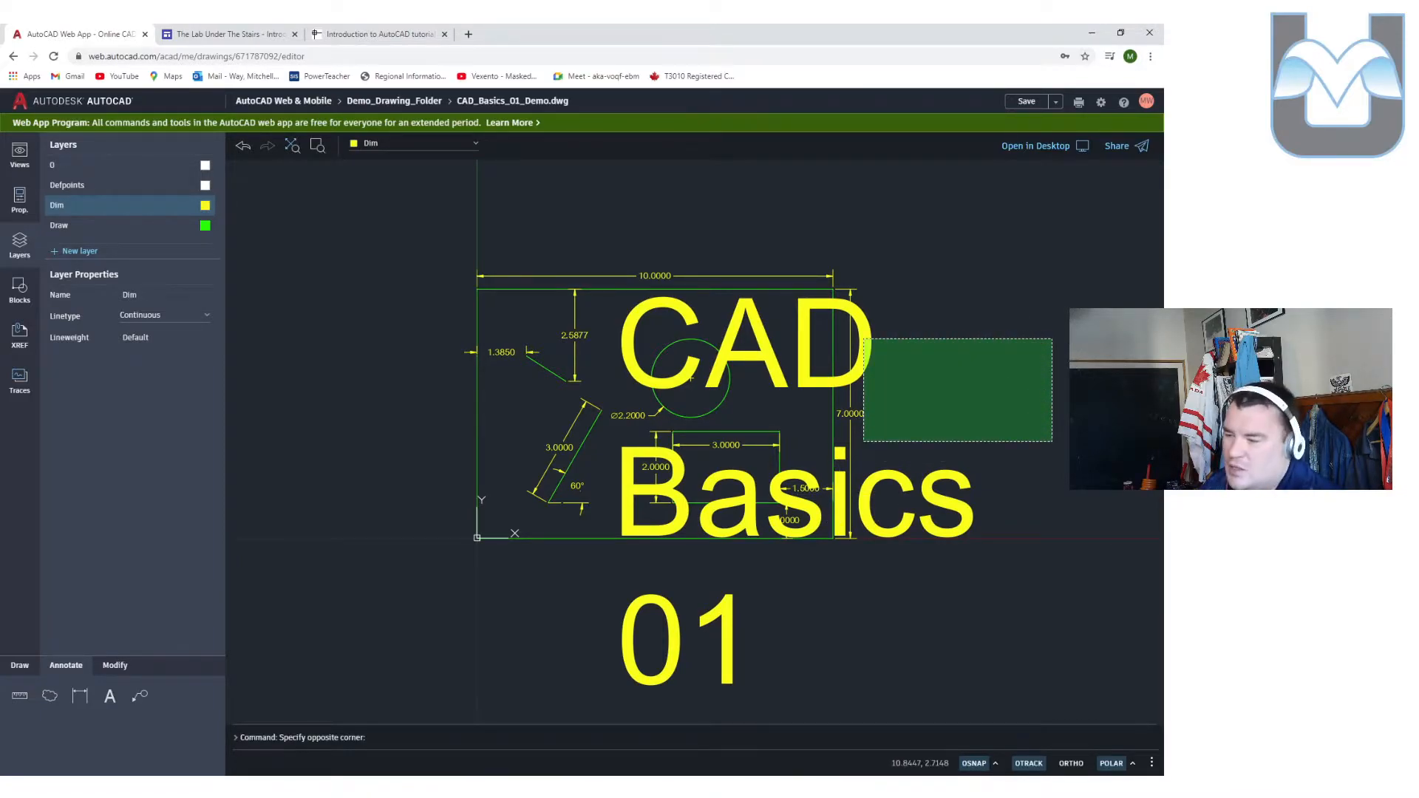
click(863, 441)
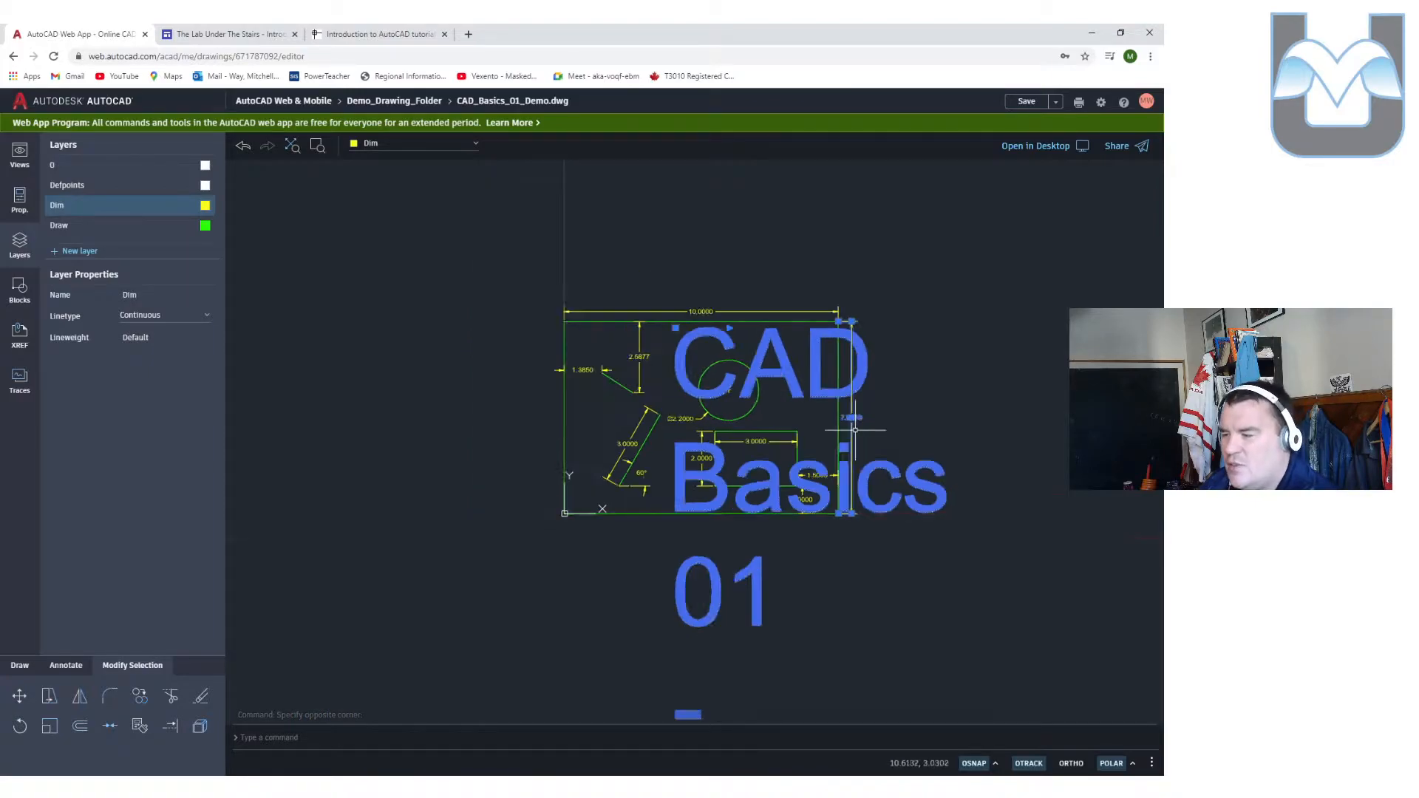
scroll(863, 436, up, 5)
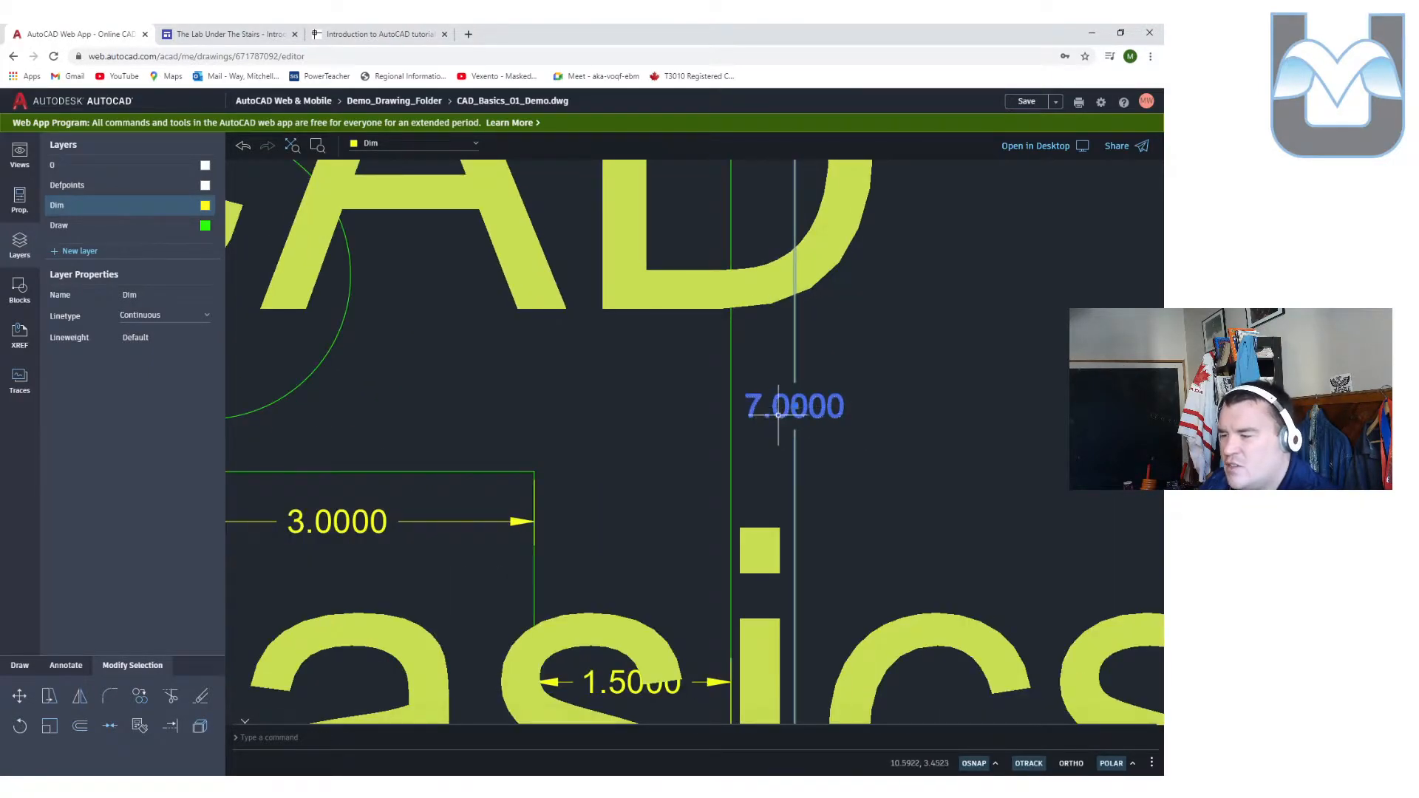
key(Escape)
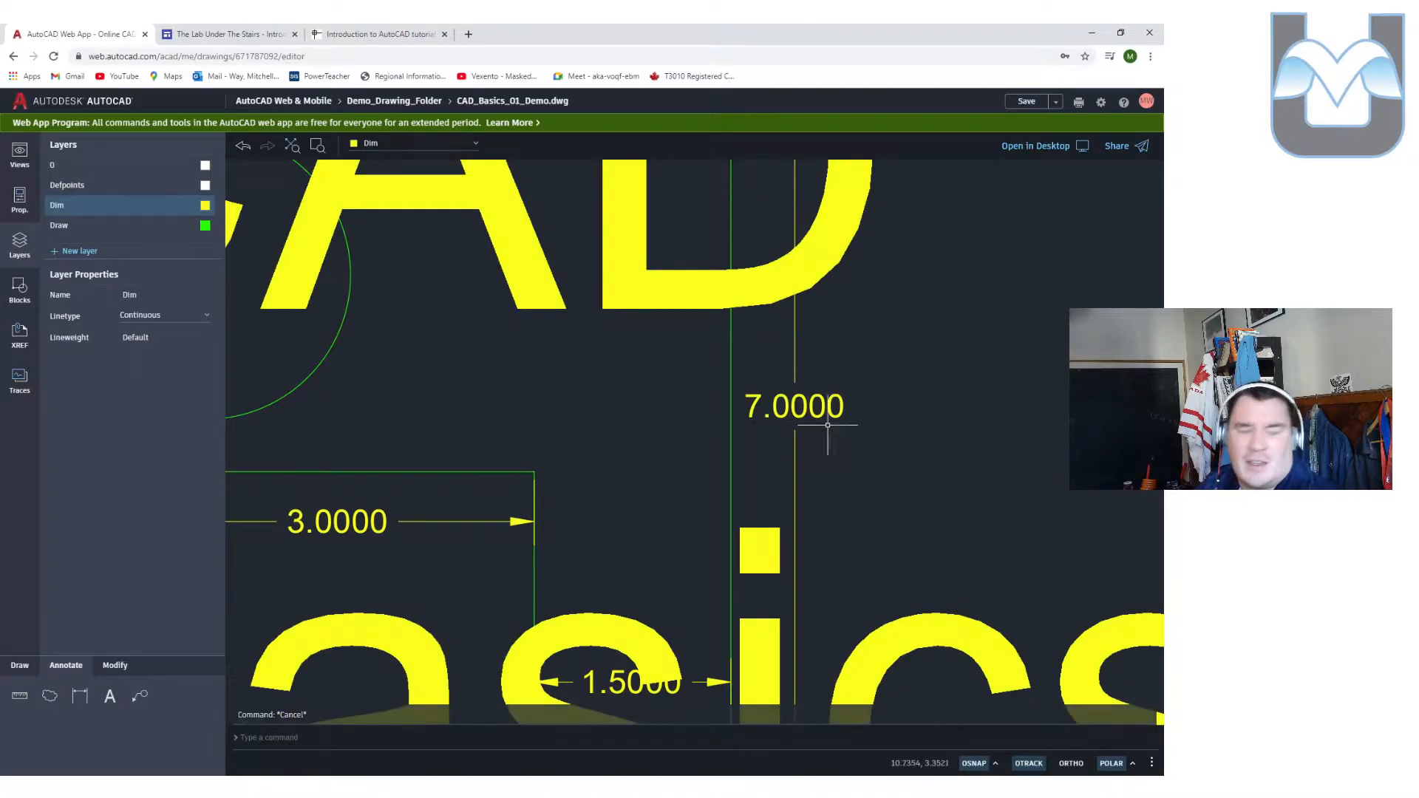
click(956, 209)
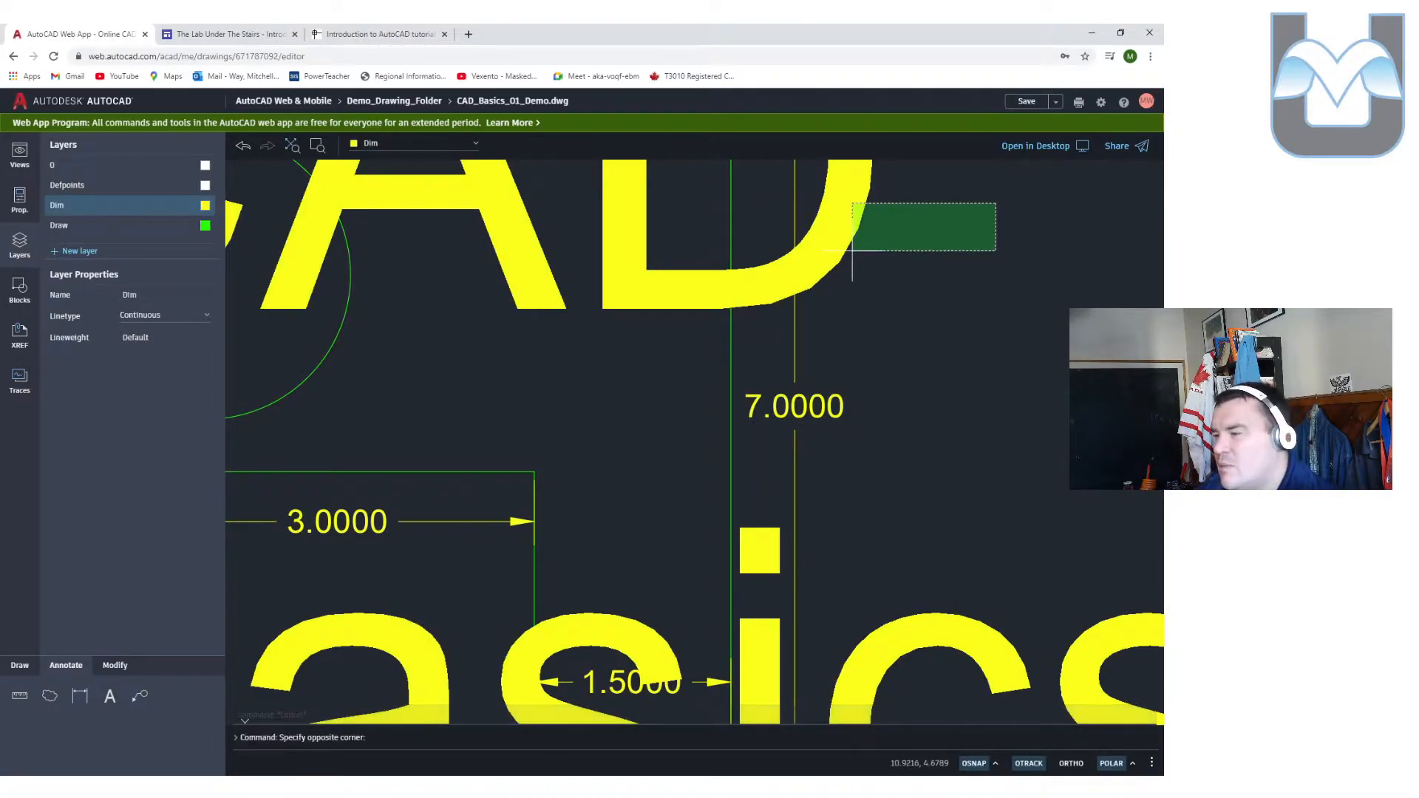
click(817, 247)
scroll(826, 407, up, 3)
scroll(825, 407, down, 9)
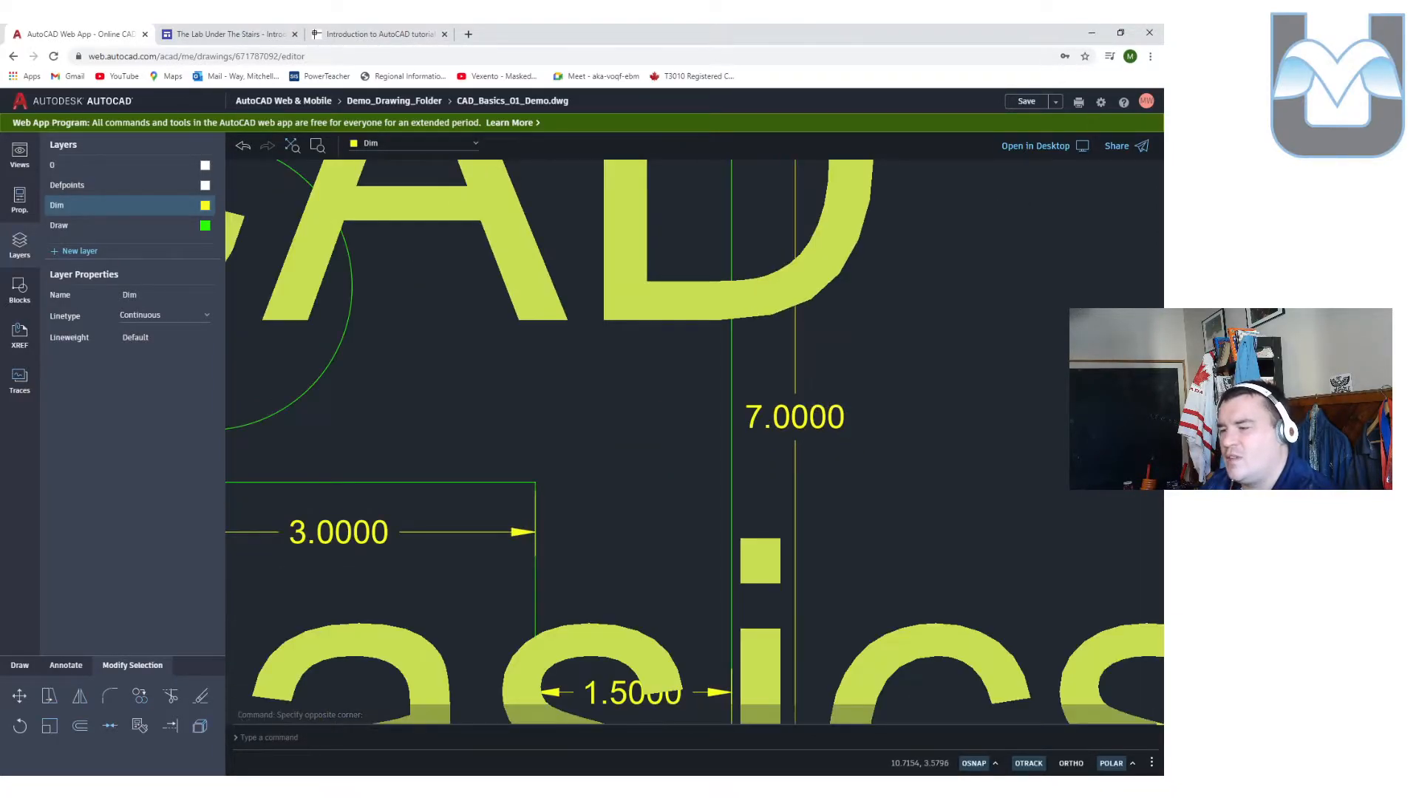
key(Escape)
- Edit the multiline title text and set its text height to 0.25
double_click(602, 317)
double_click(601, 316)
double_click(599, 312)
key(Escape)
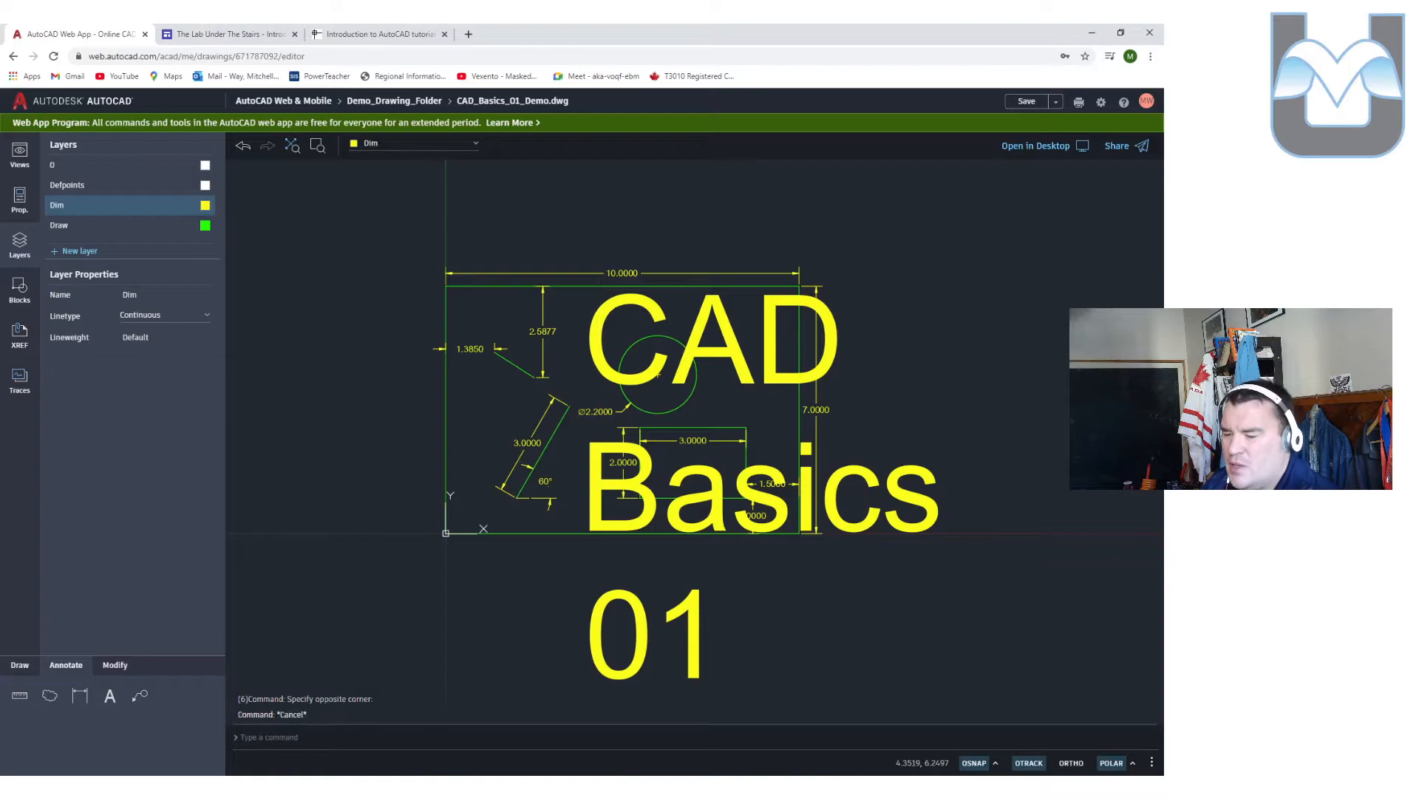
double_click(601, 314)
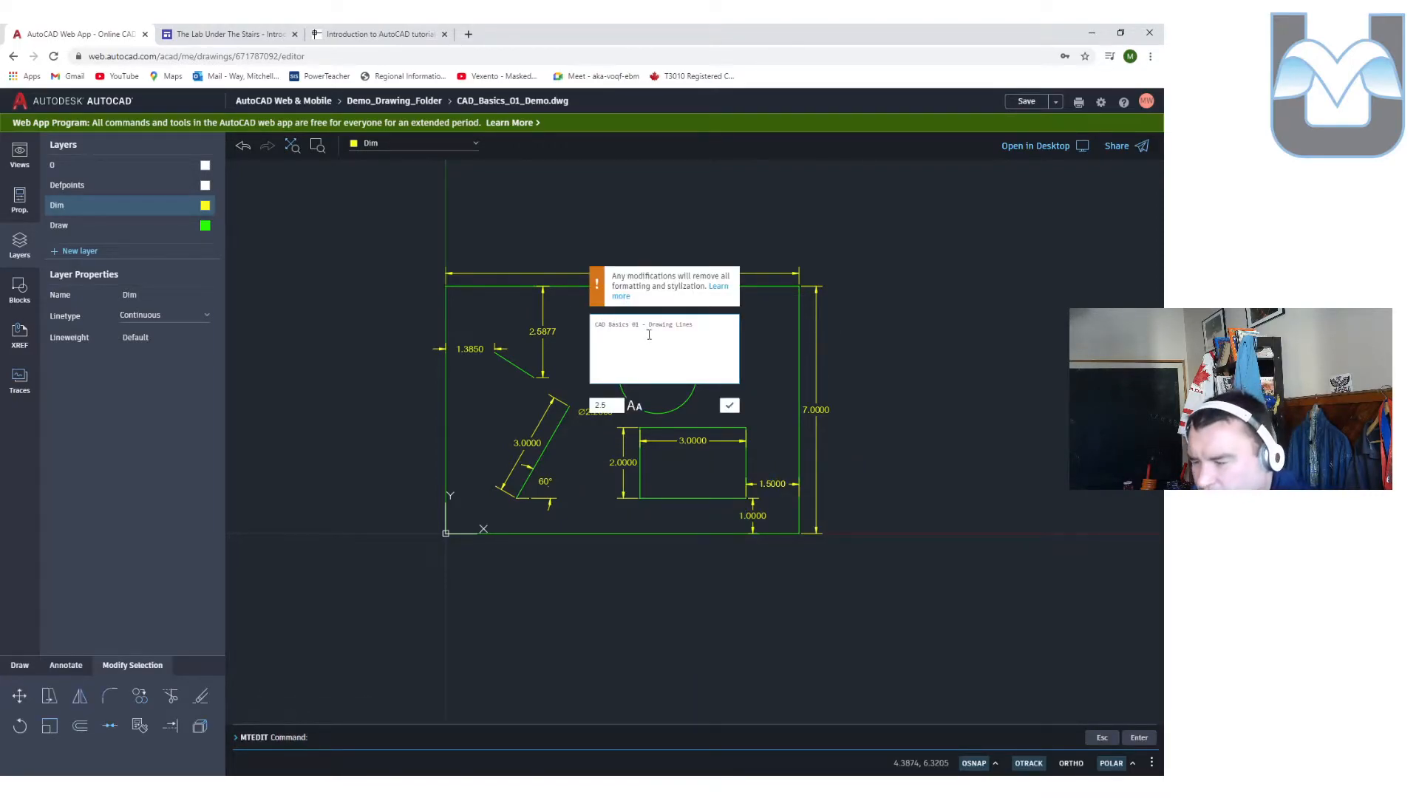
click(618, 404)
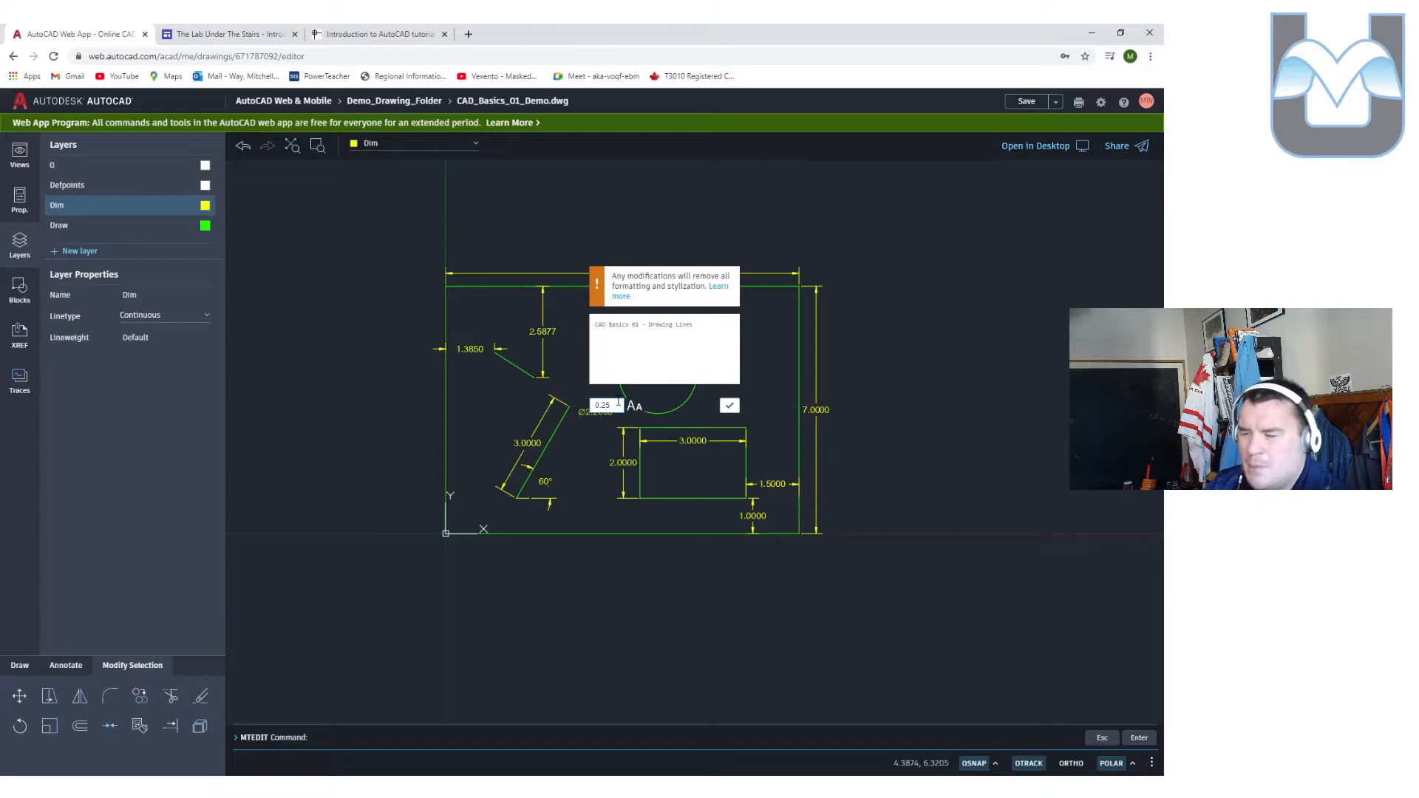
click(729, 405)
- Display the title text's properties and widen its text box almost to the frame's right edge so the title fits on one line
click(627, 311)
click(626, 315)
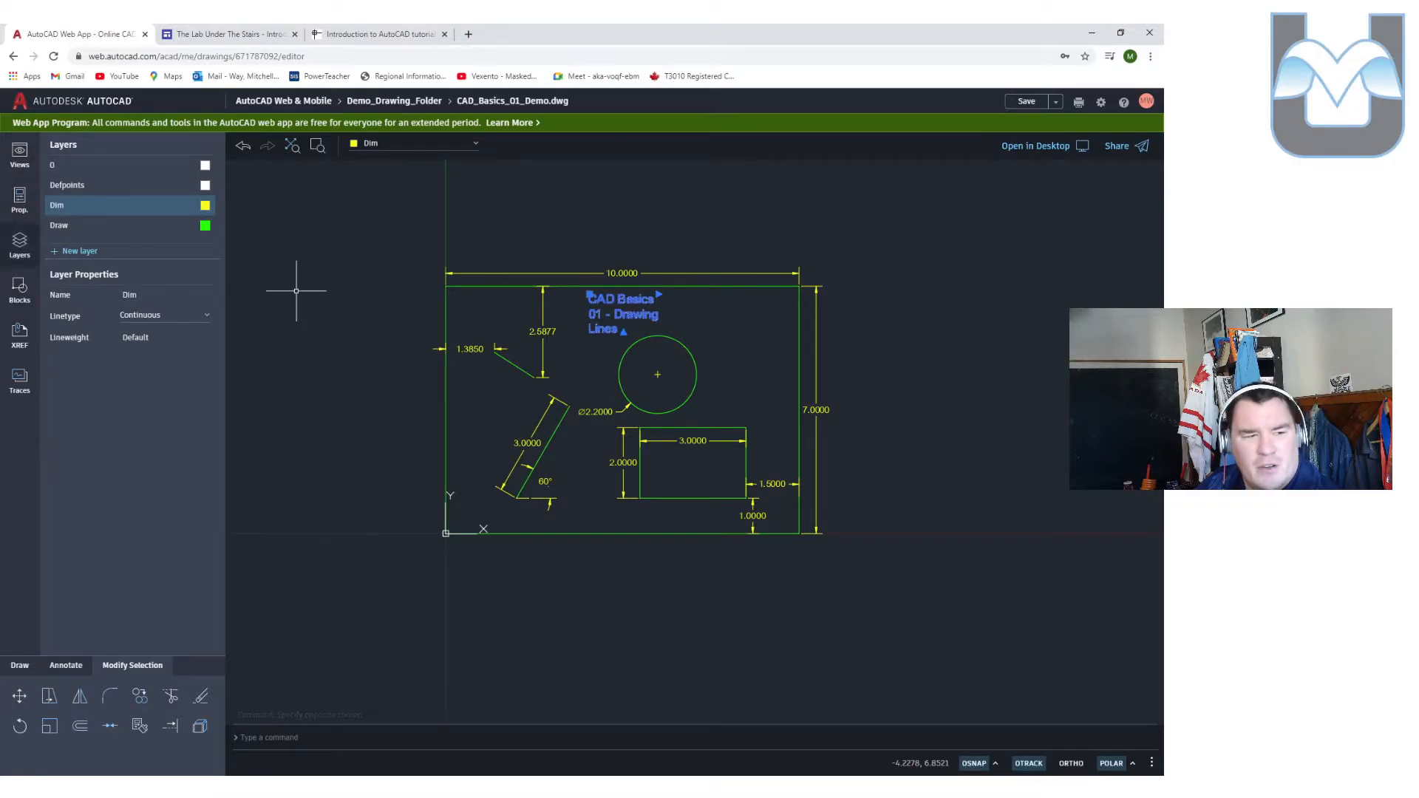
click(19, 198)
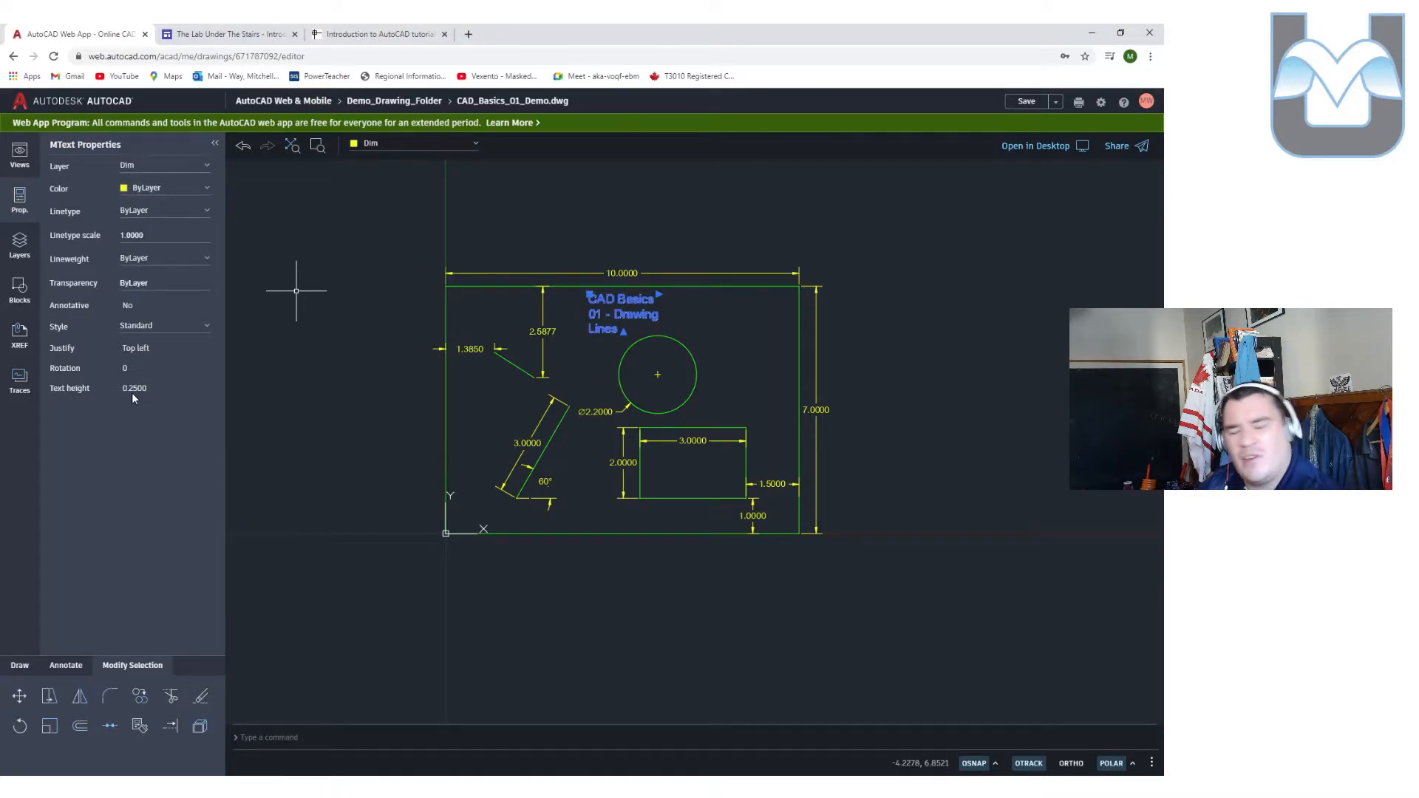
click(657, 294)
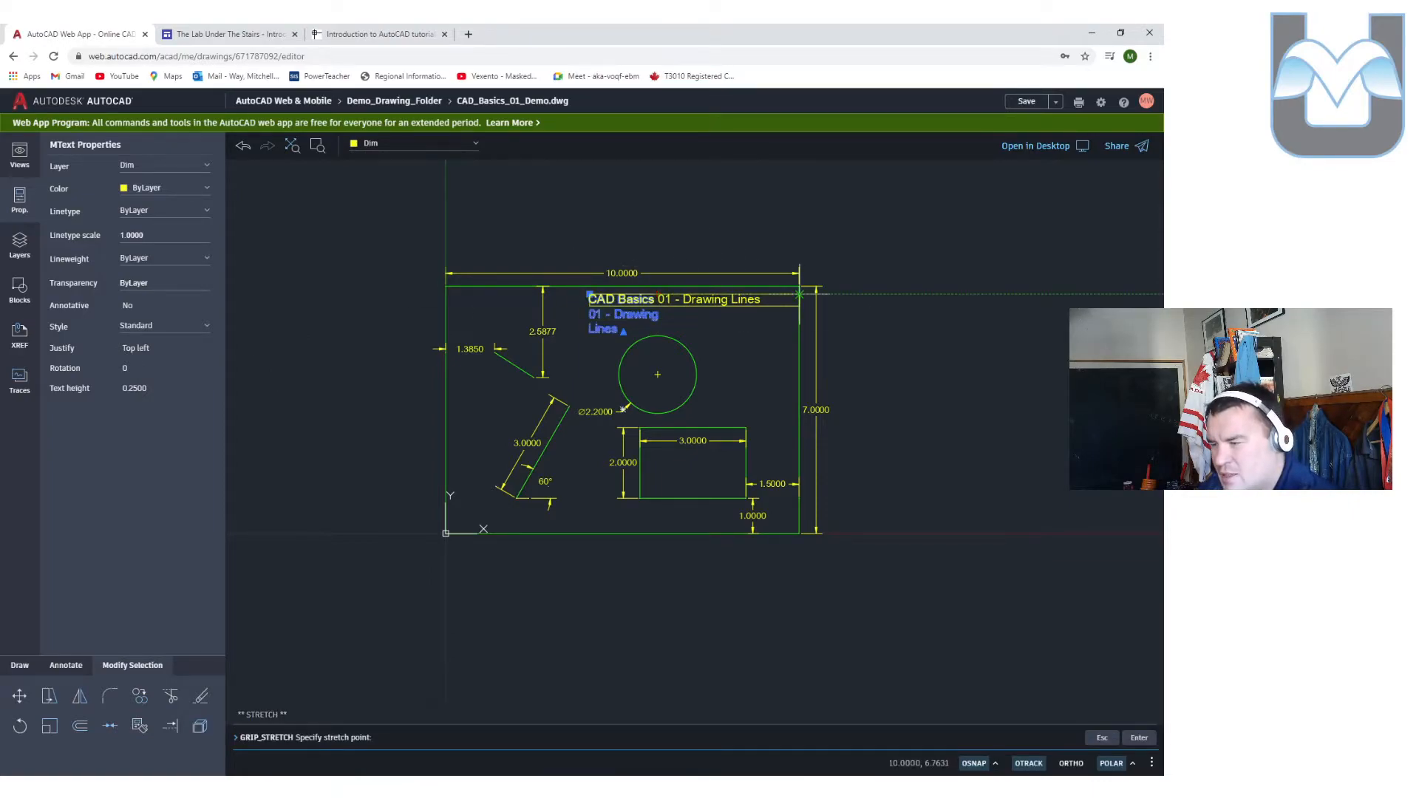
click(784, 295)
scroll(671, 313, up, 3)
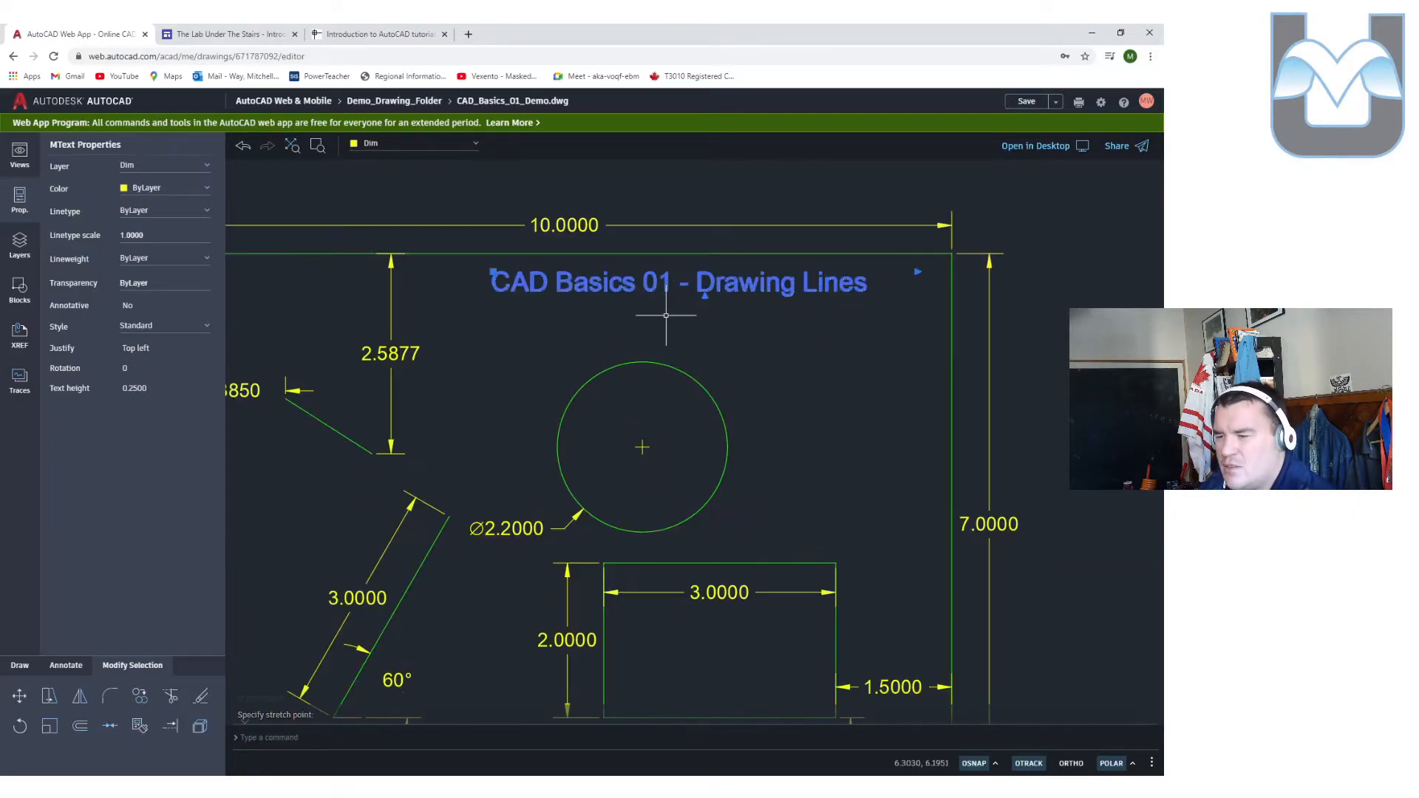
click(661, 338)
key(Escape)
key(Escape)
scroll(591, 340, down, 3)
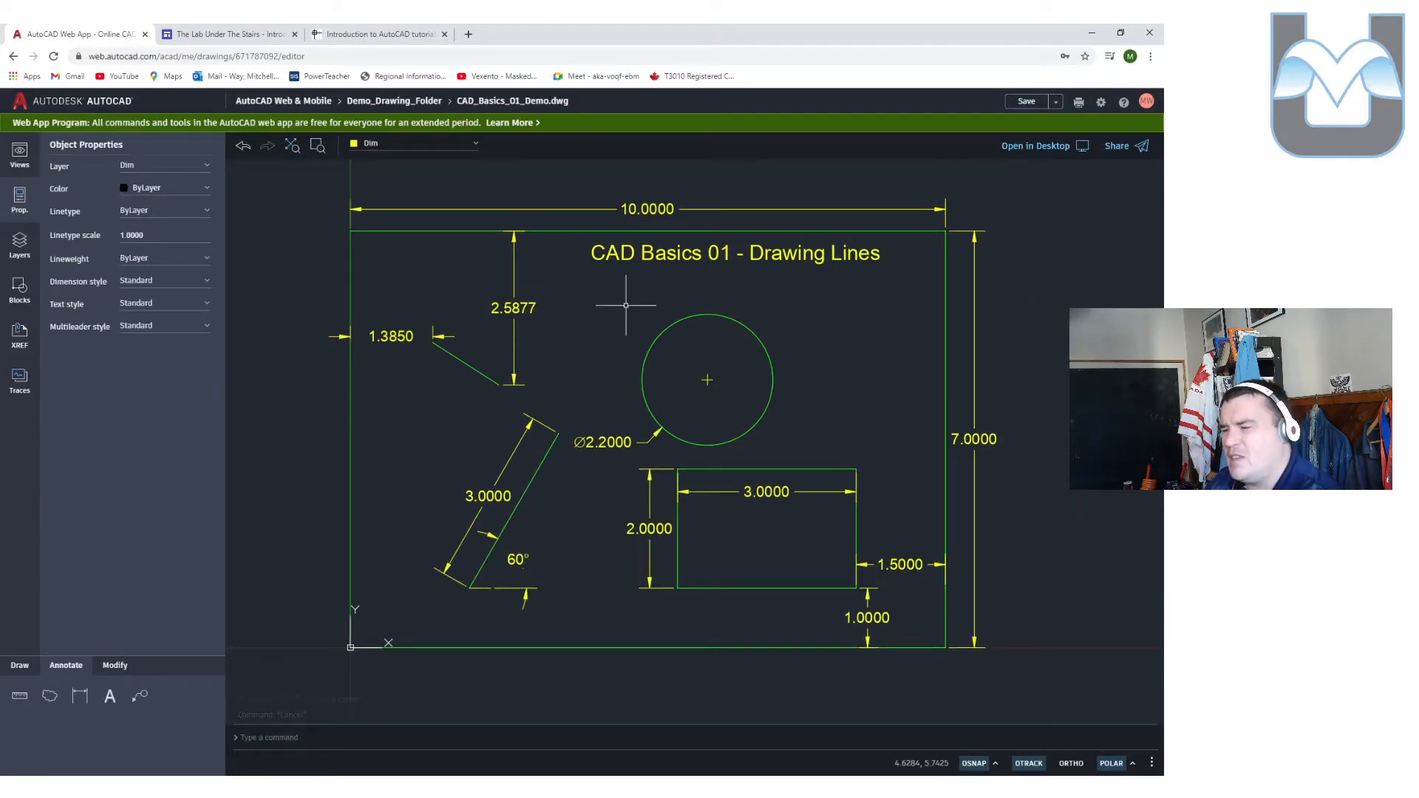
- Open Layout1 and activate model space inside its viewport
click(27, 166)
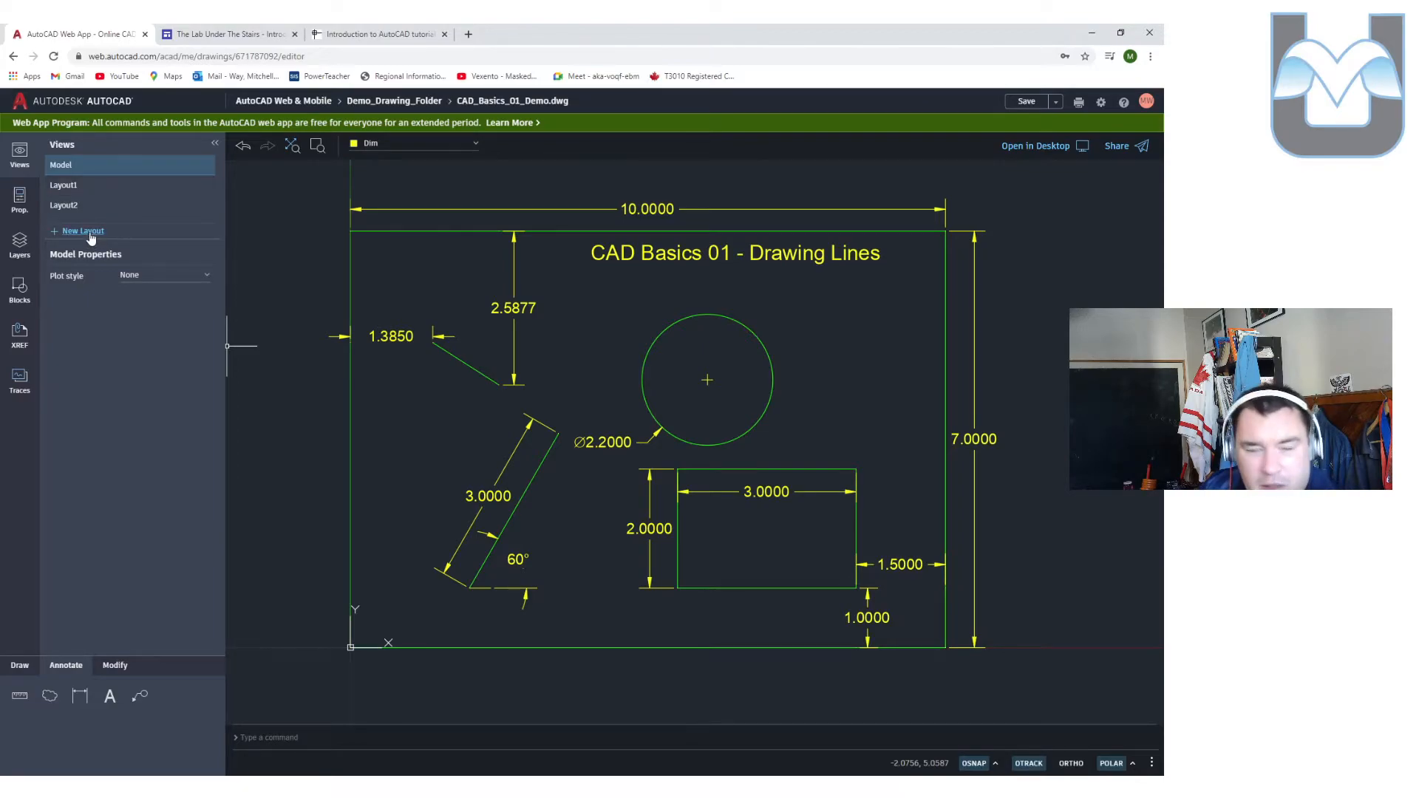
click(91, 194)
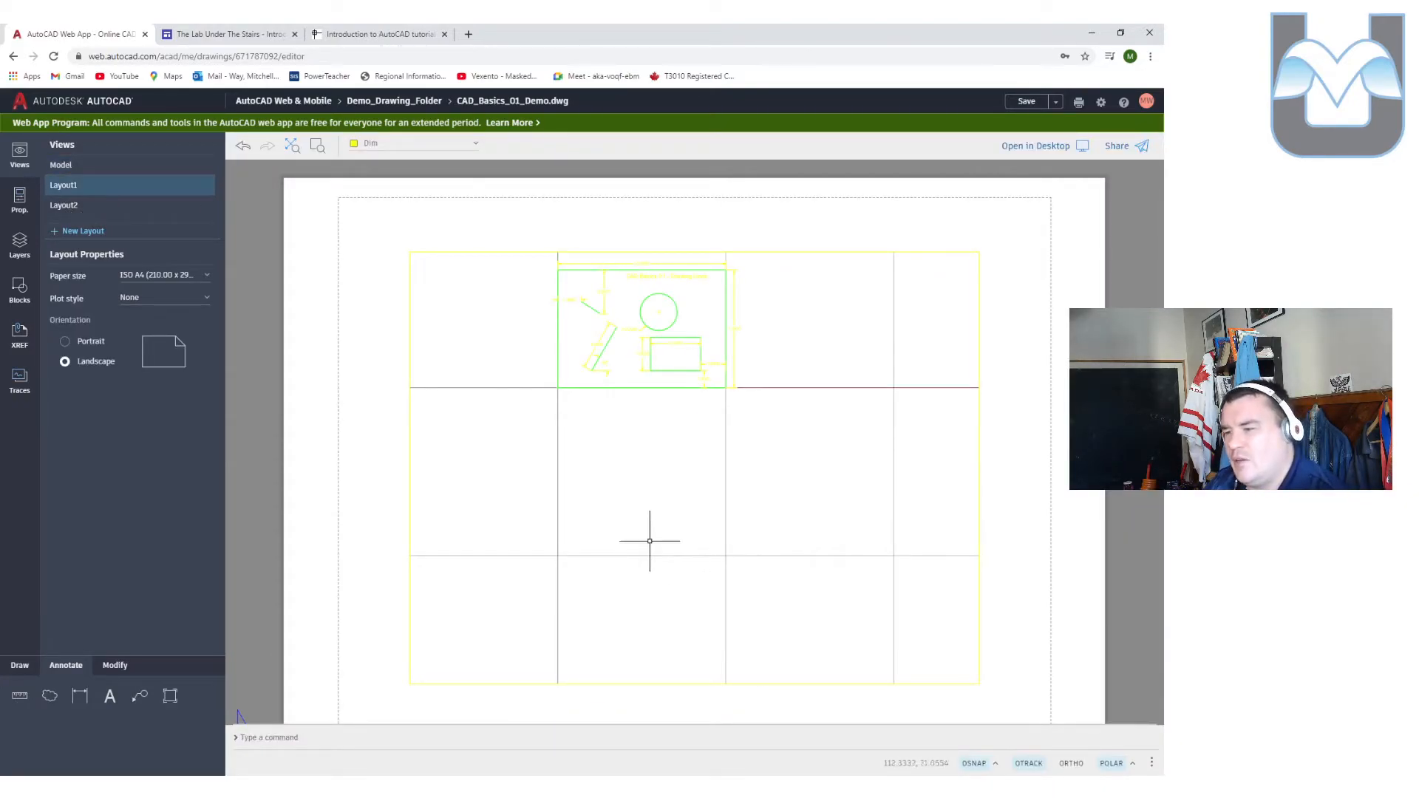
double_click(640, 514)
key(Escape)
double_click(621, 384)
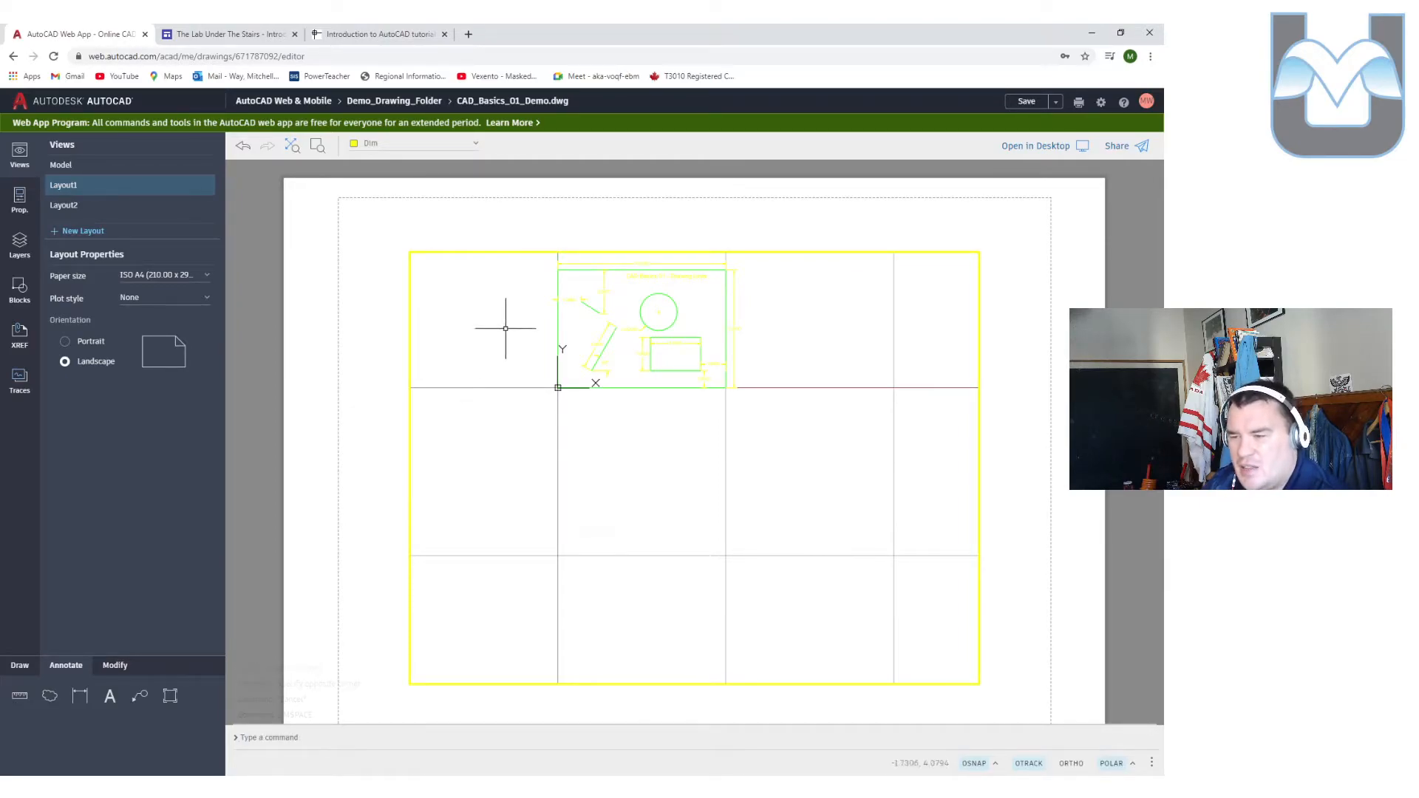
- Zoom the drawing to its extents inside the Layout1 viewport and return to paper space
scroll(658, 322, up, 4)
middle_drag(611, 363, 694, 470)
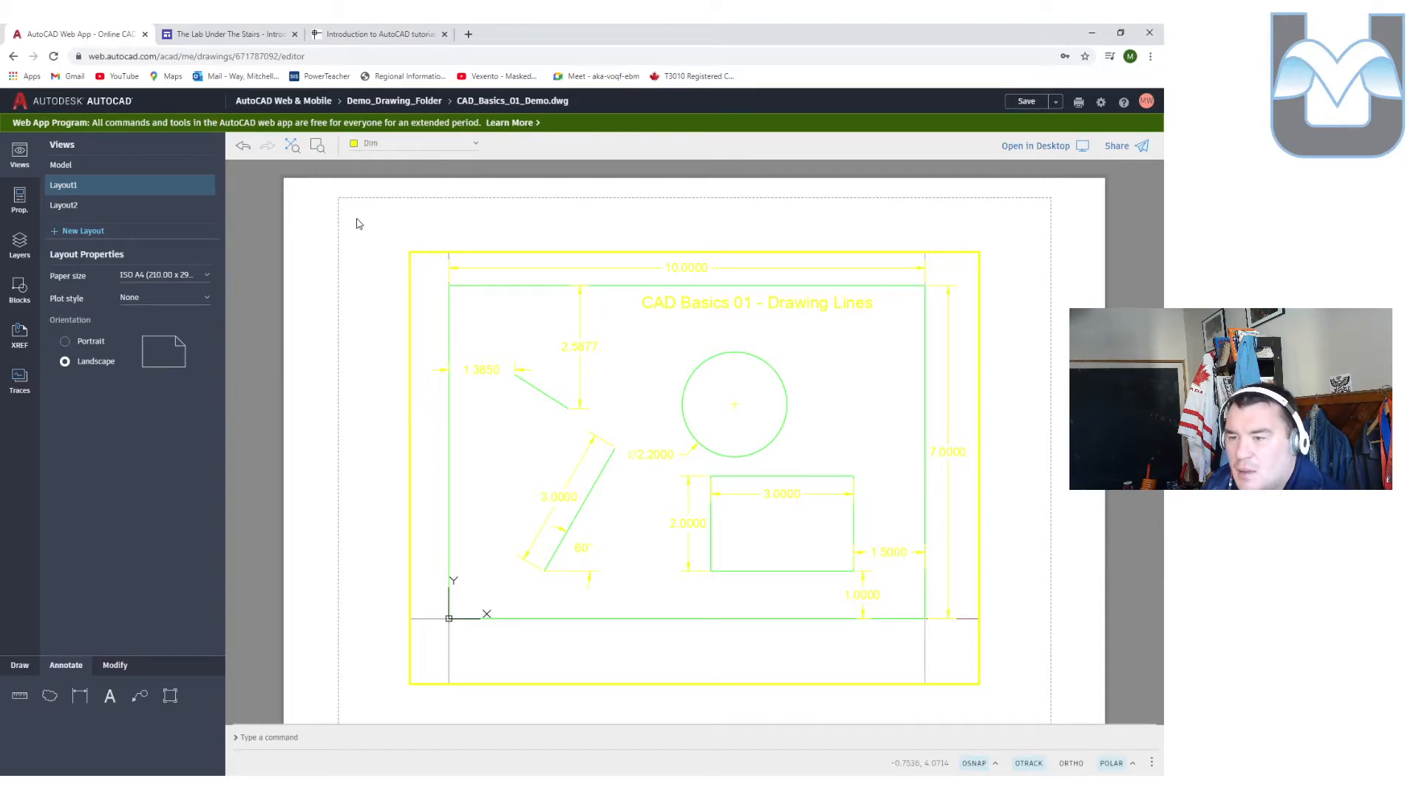
click(291, 150)
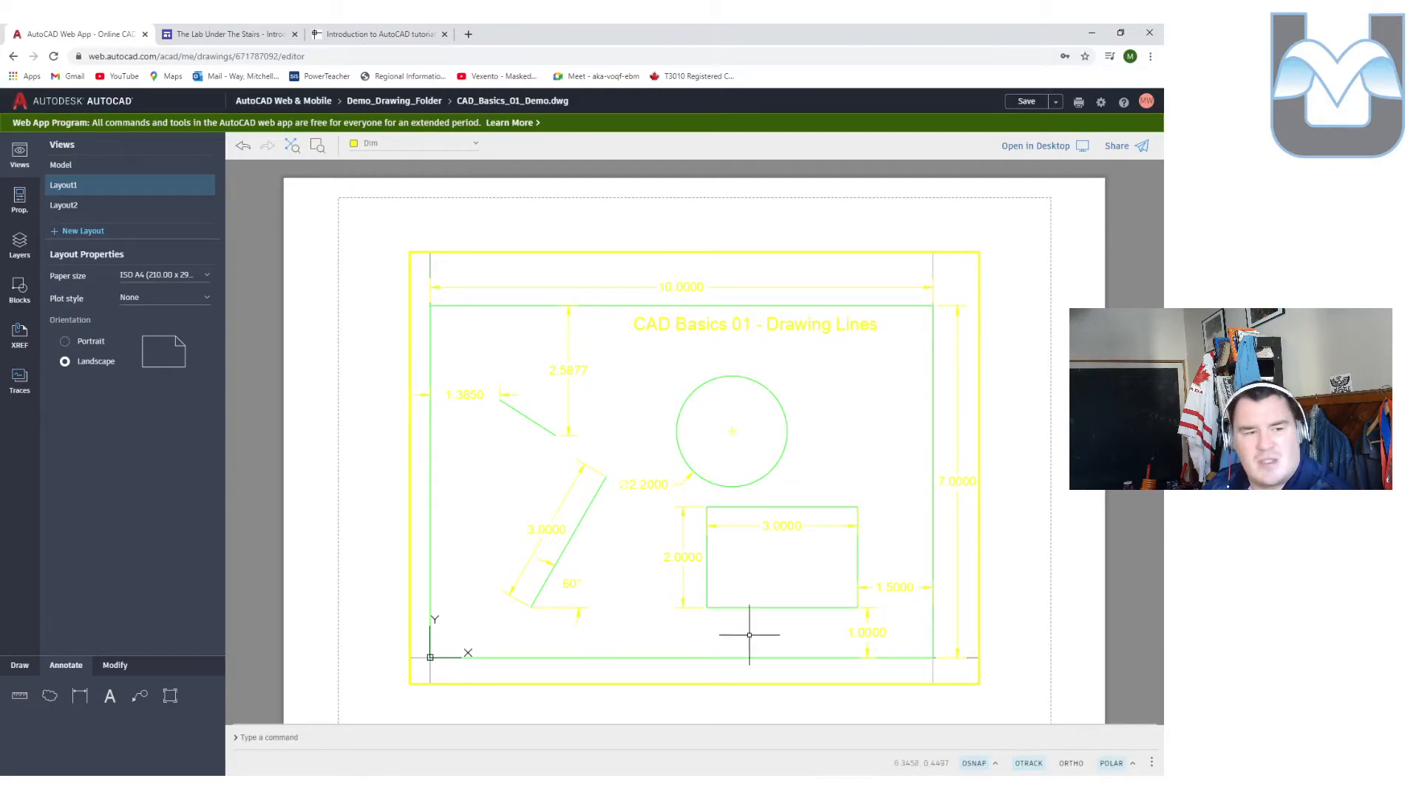
double_click(352, 474)
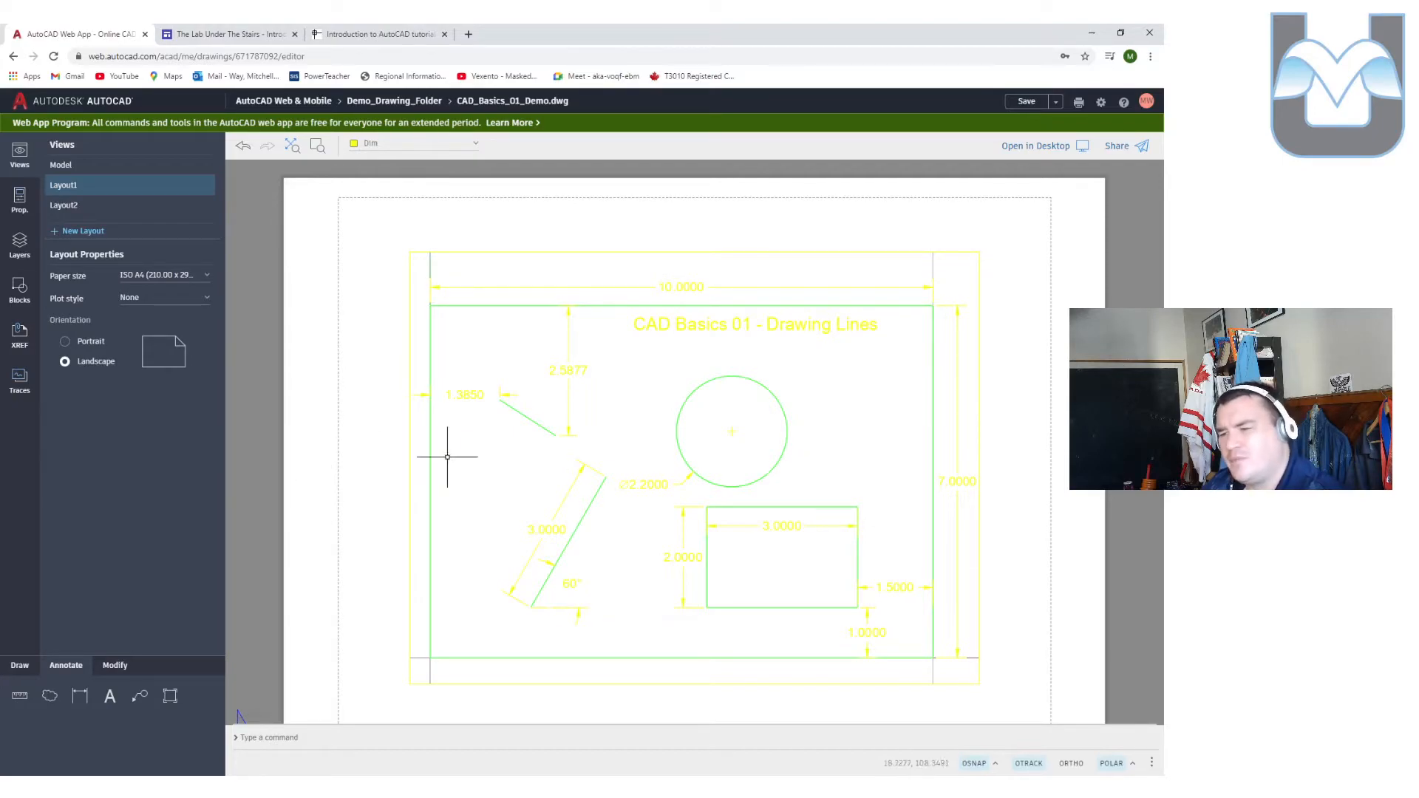
- Set the Draw layer's color to blue and the Dim layer's color to red
click(19, 246)
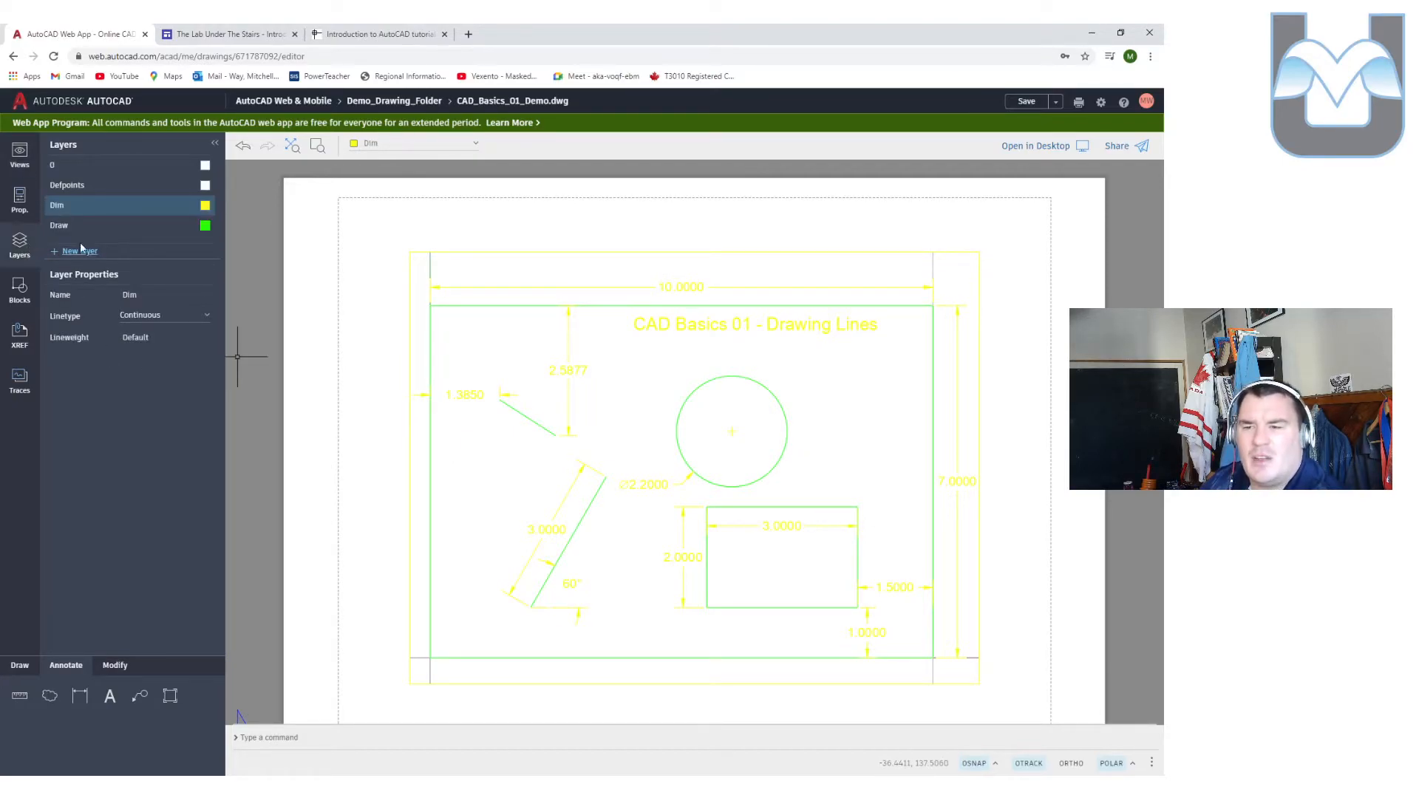
click(205, 207)
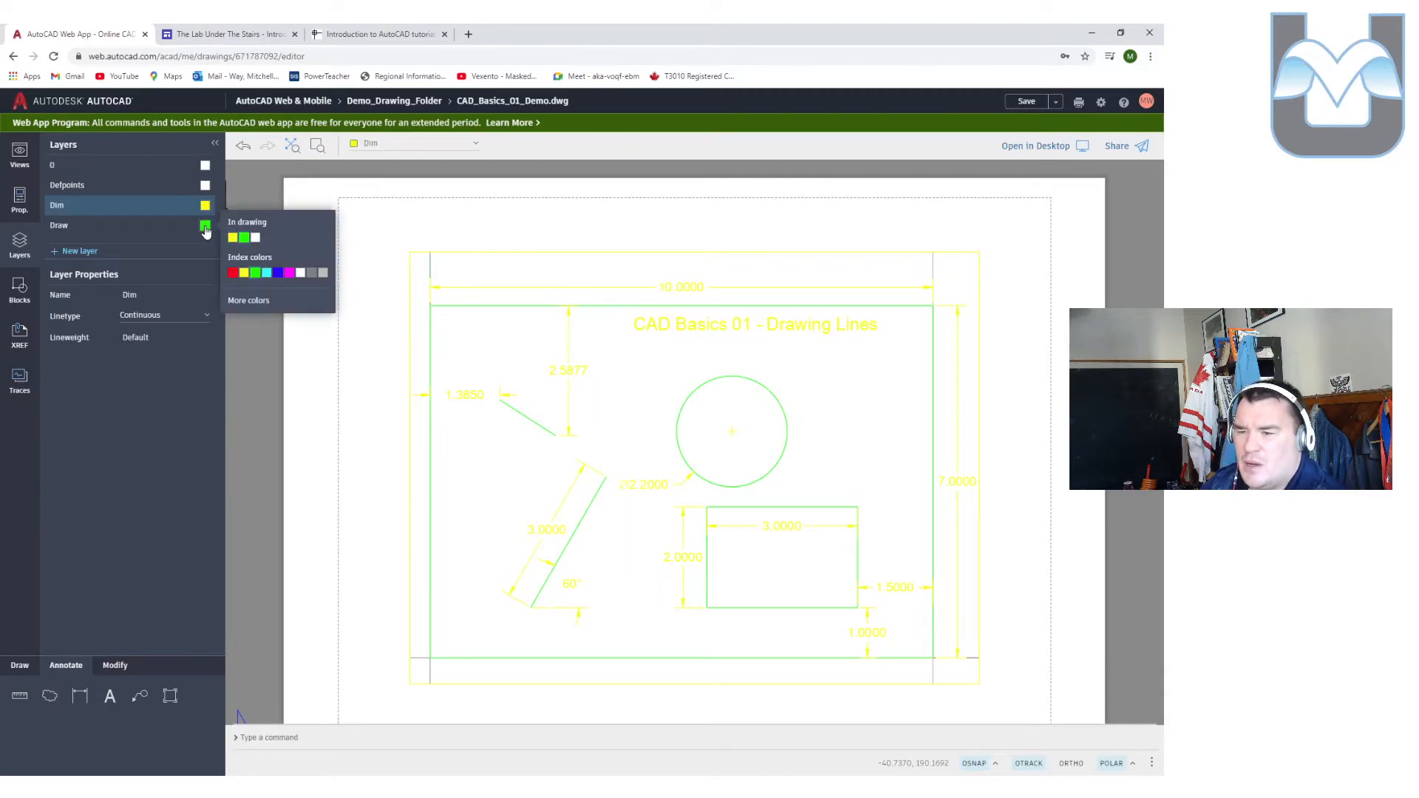
click(277, 274)
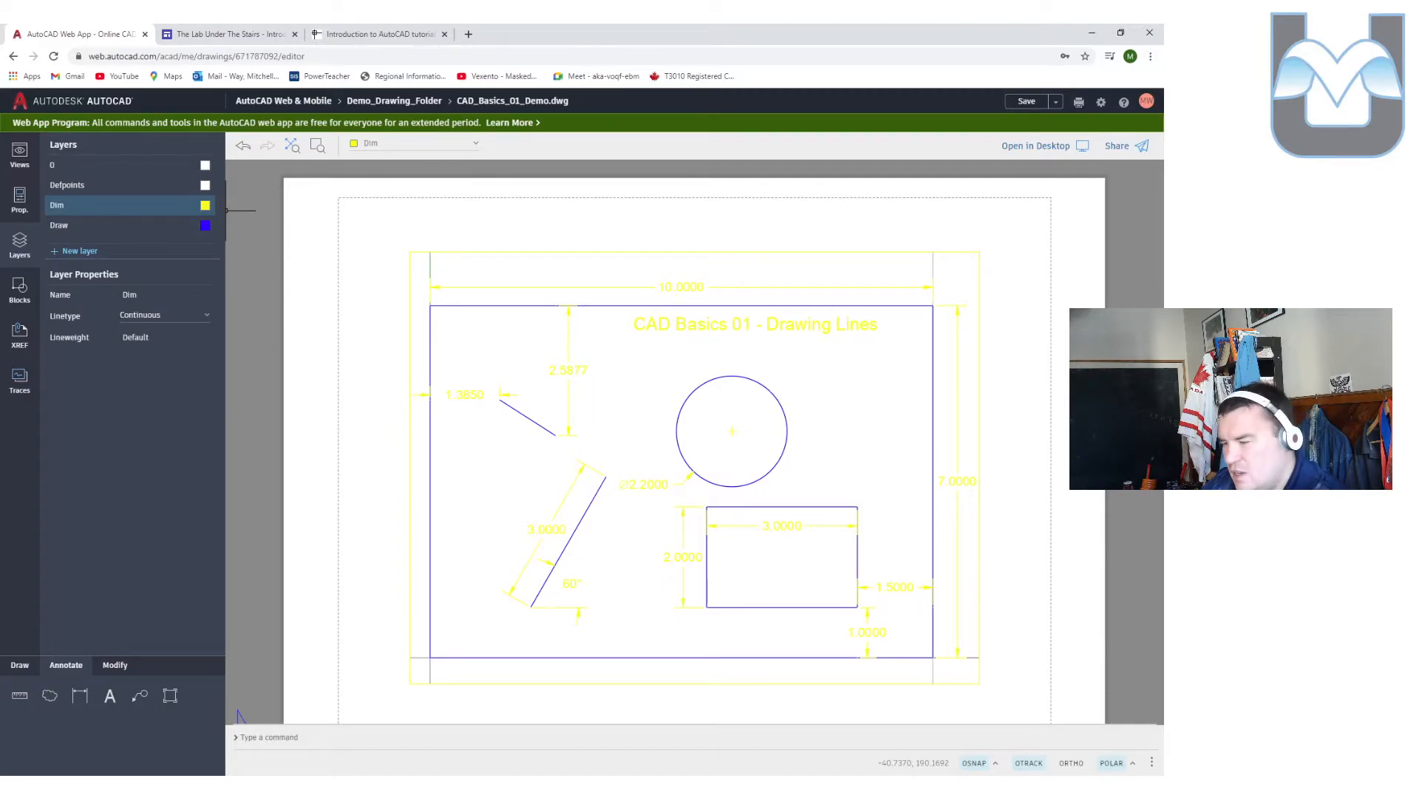
click(204, 206)
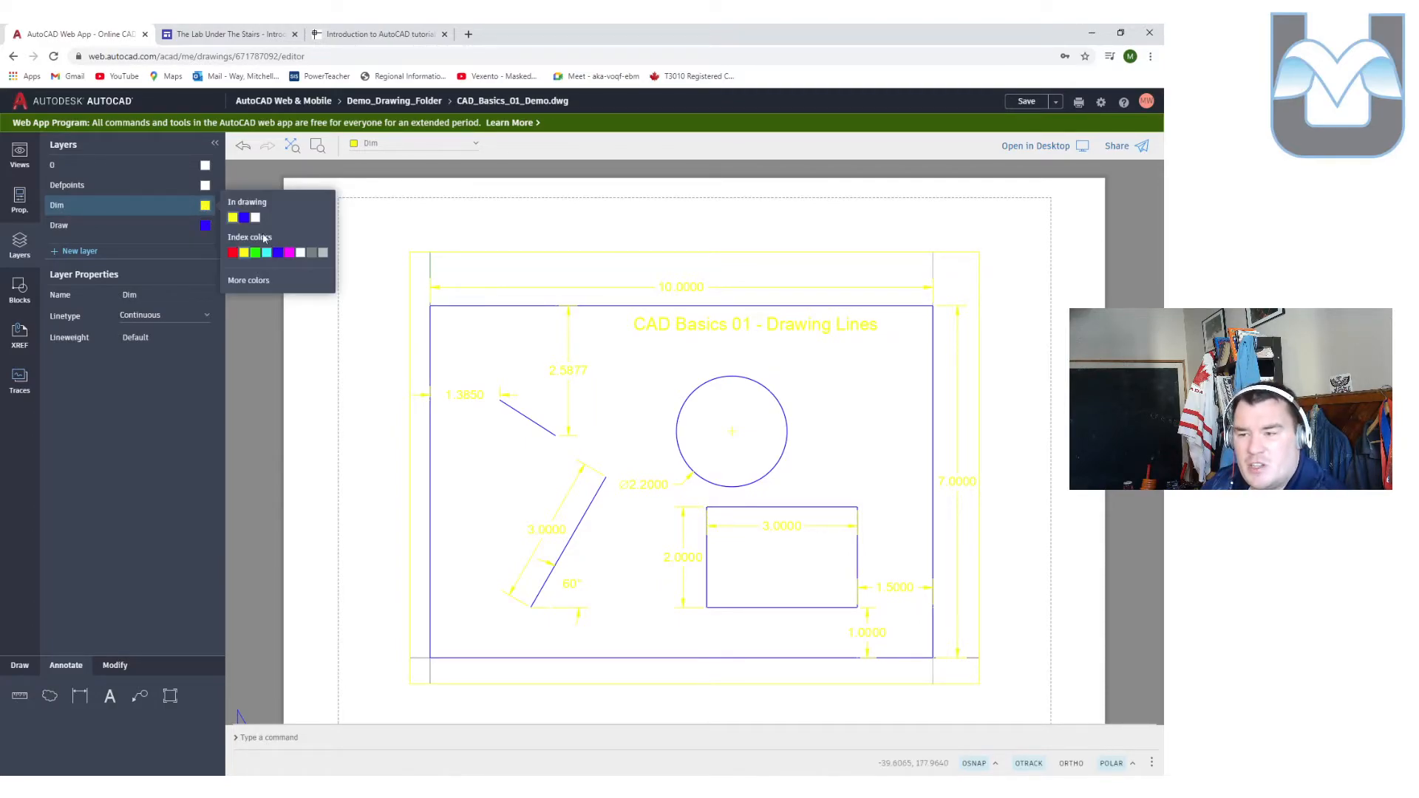
click(233, 253)
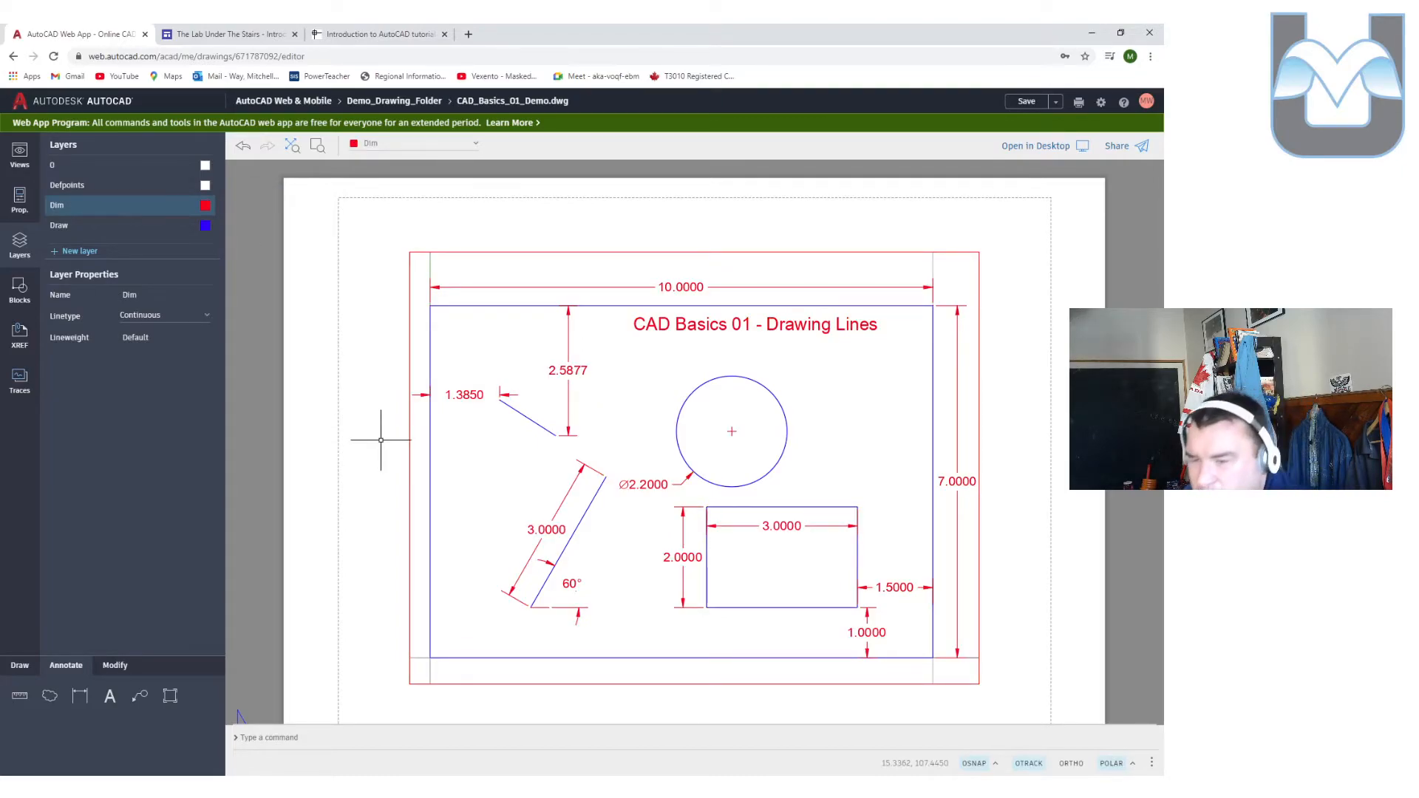
- Examine the additional colors offered for the Dim layer in the AutoCAD color index, and leave without applying one
click(206, 207)
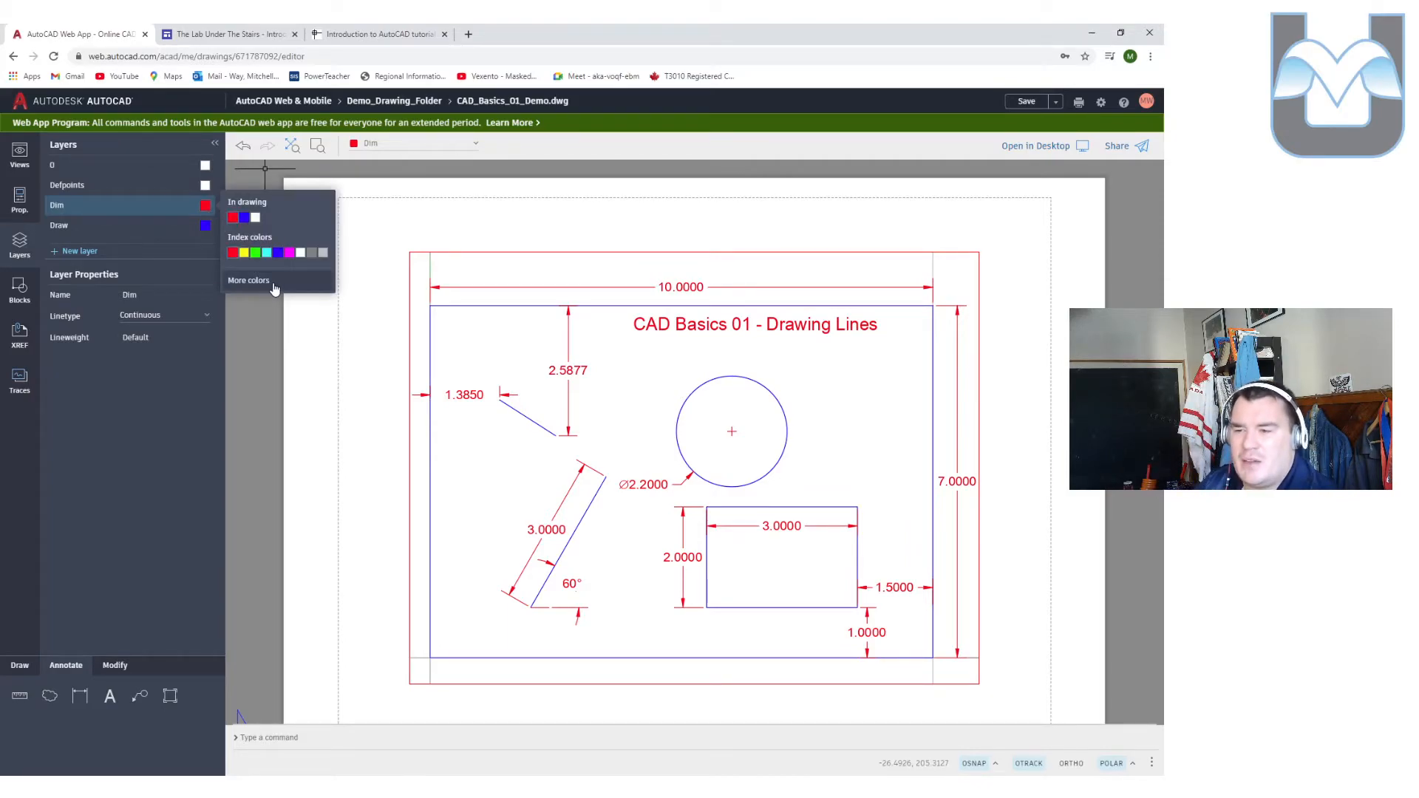
click(274, 288)
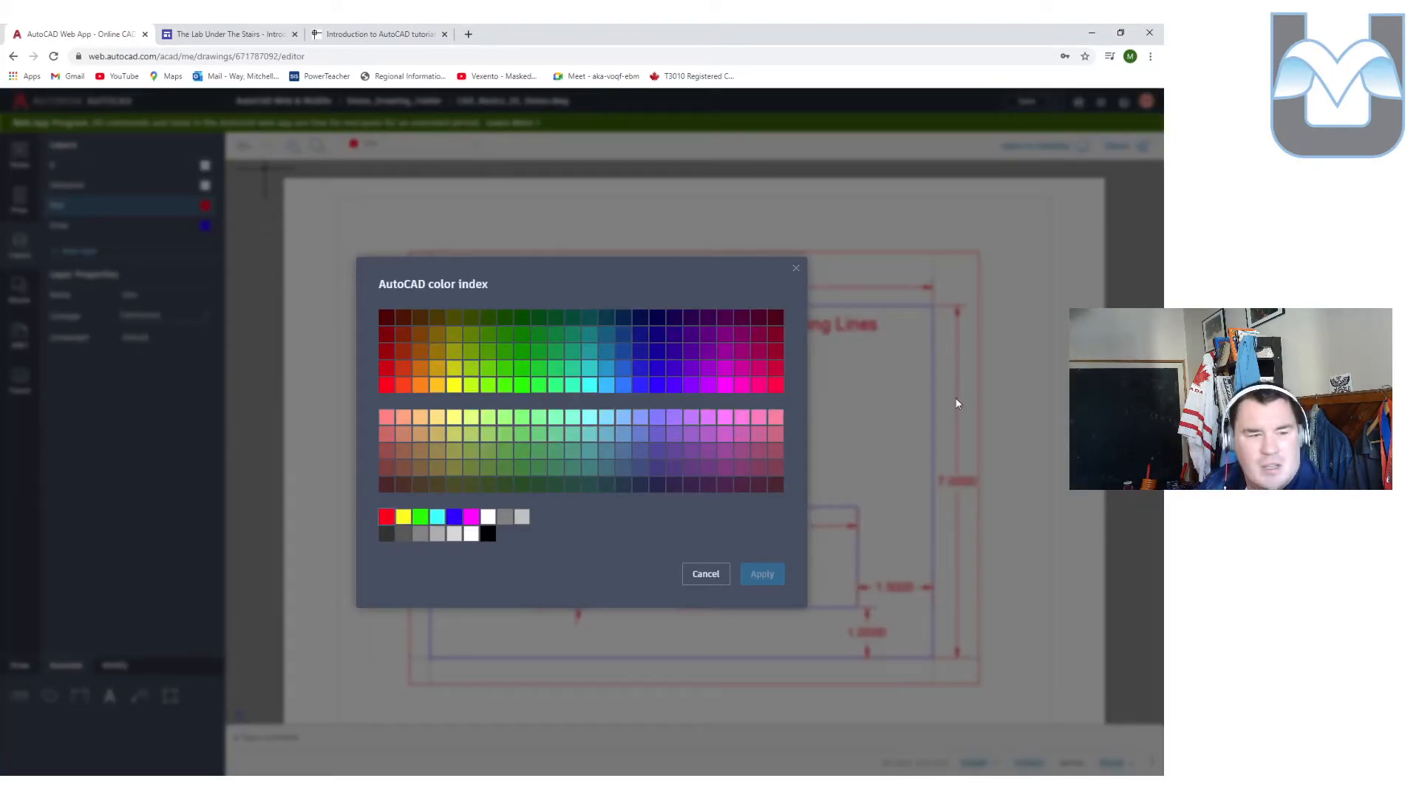
click(705, 576)
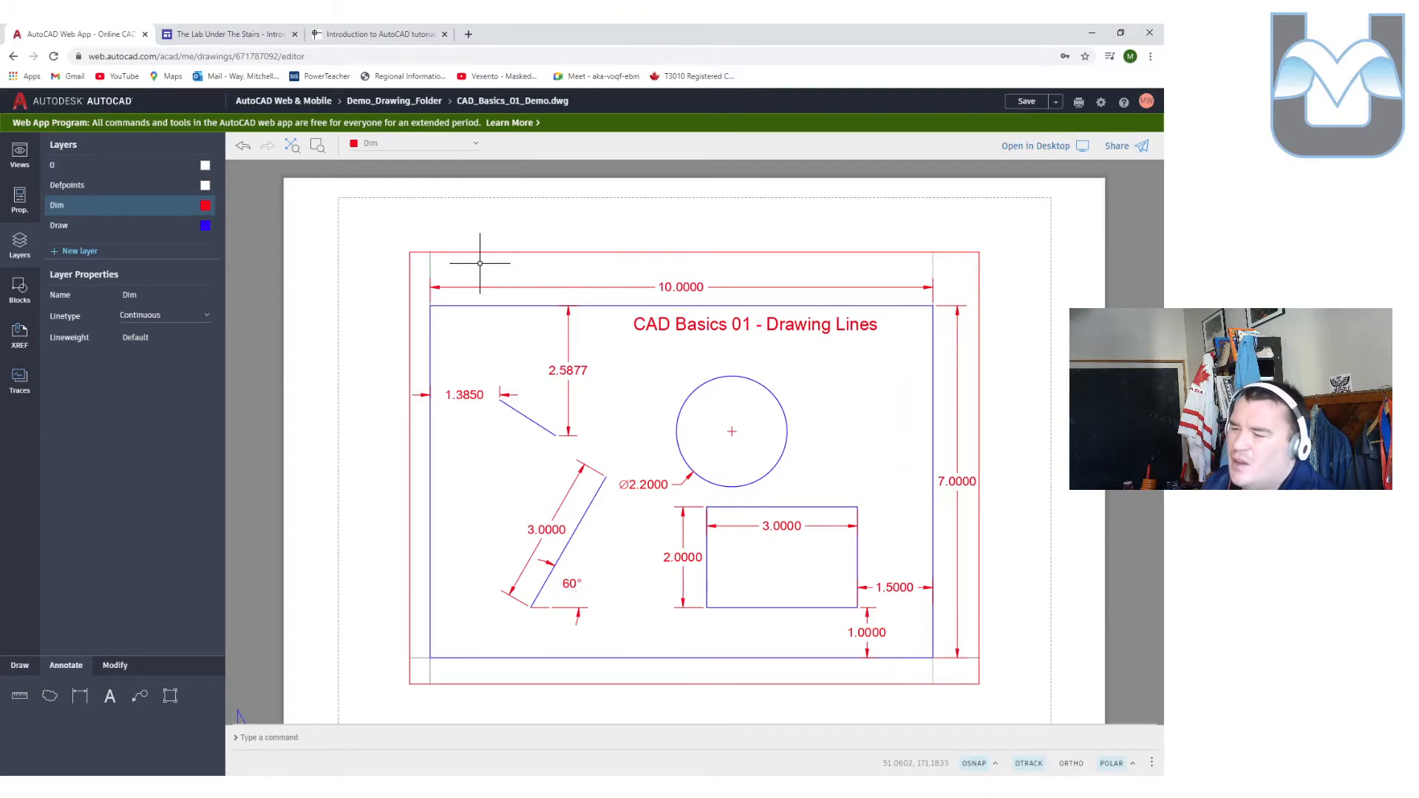
- Activate model space again inside the Layout1 viewport around the drawing
middle_drag(335, 434, 306, 392)
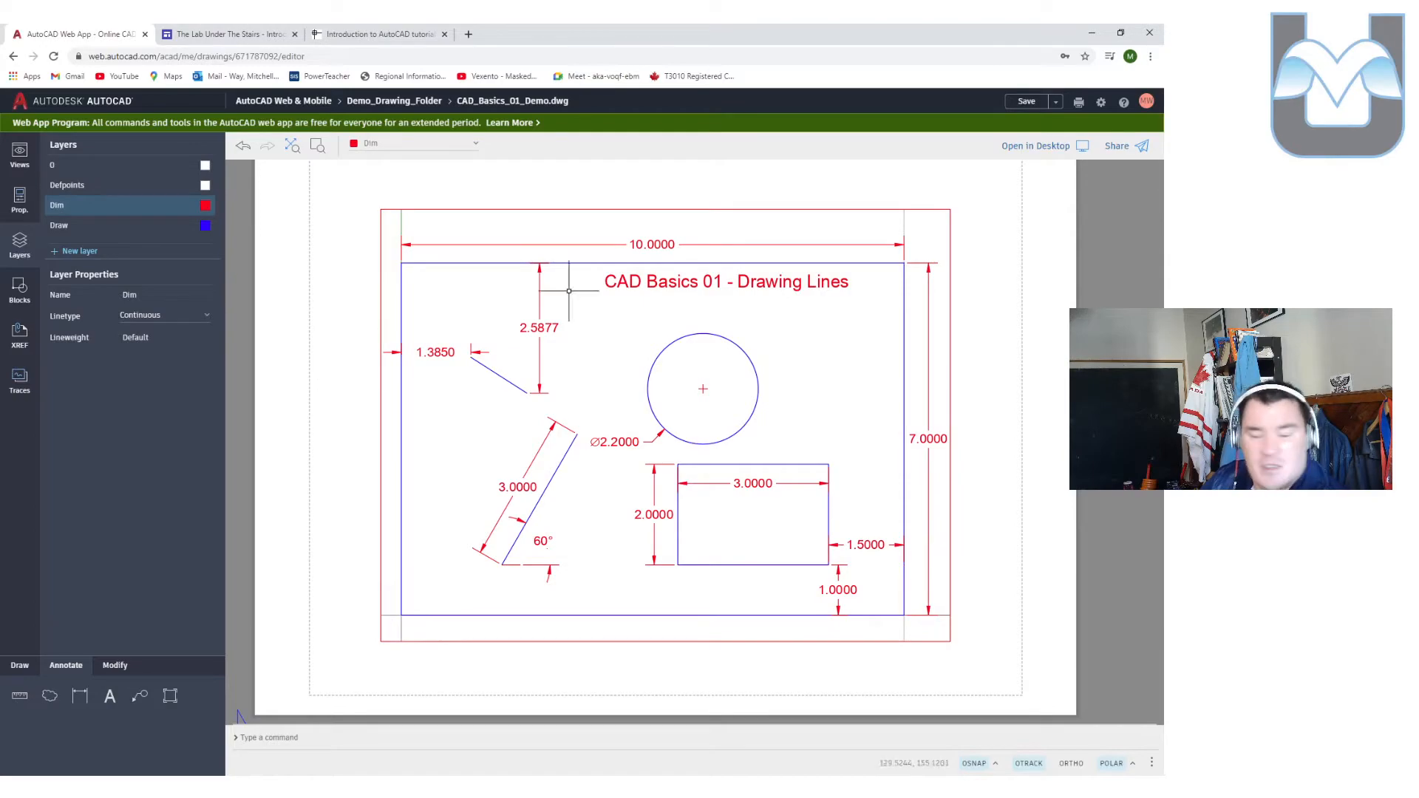
scroll(771, 410, down, 2)
scroll(772, 410, up, 2)
double_click(771, 410)
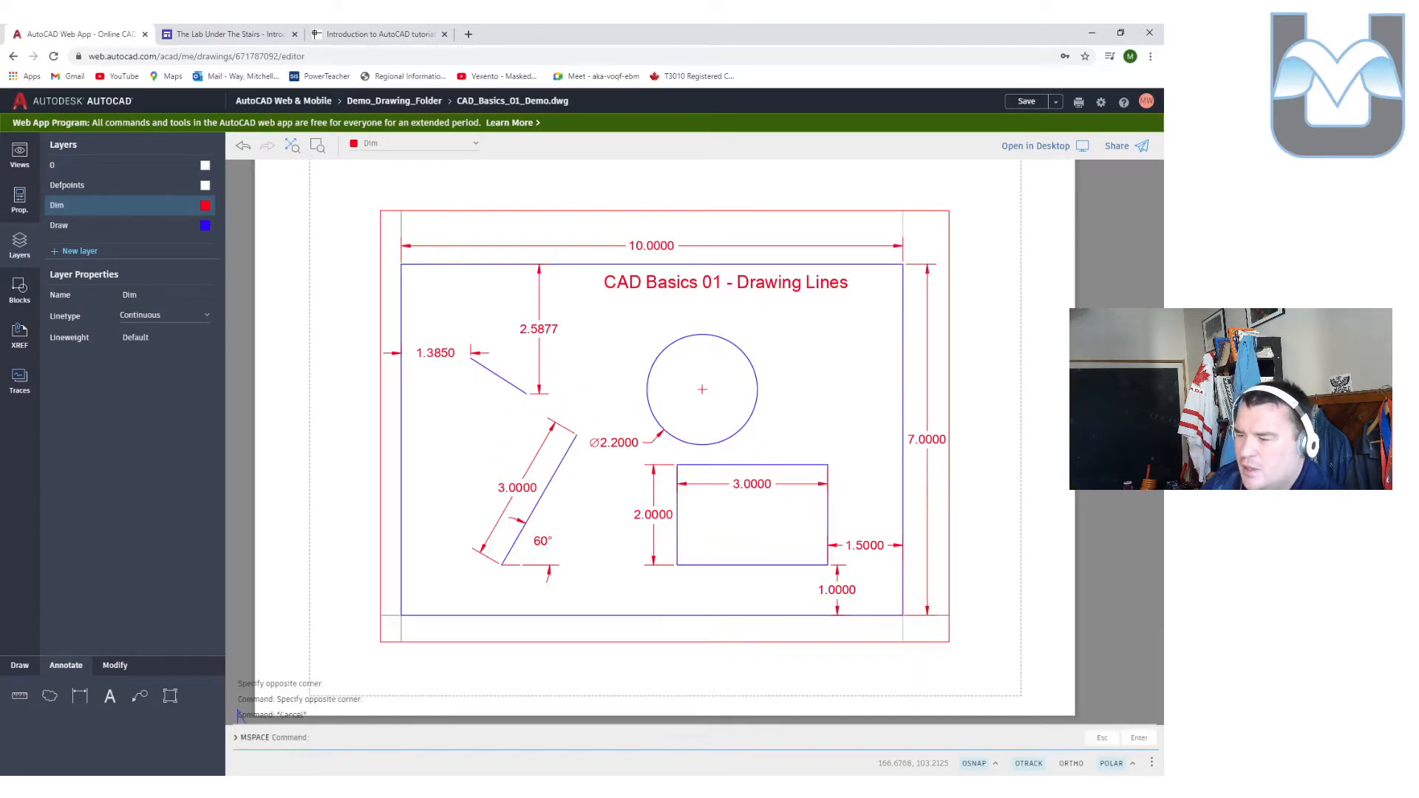
- Turn off the grid inside the Layout1 viewport and fit the drawing to its extents there
scroll(775, 413, down, 5)
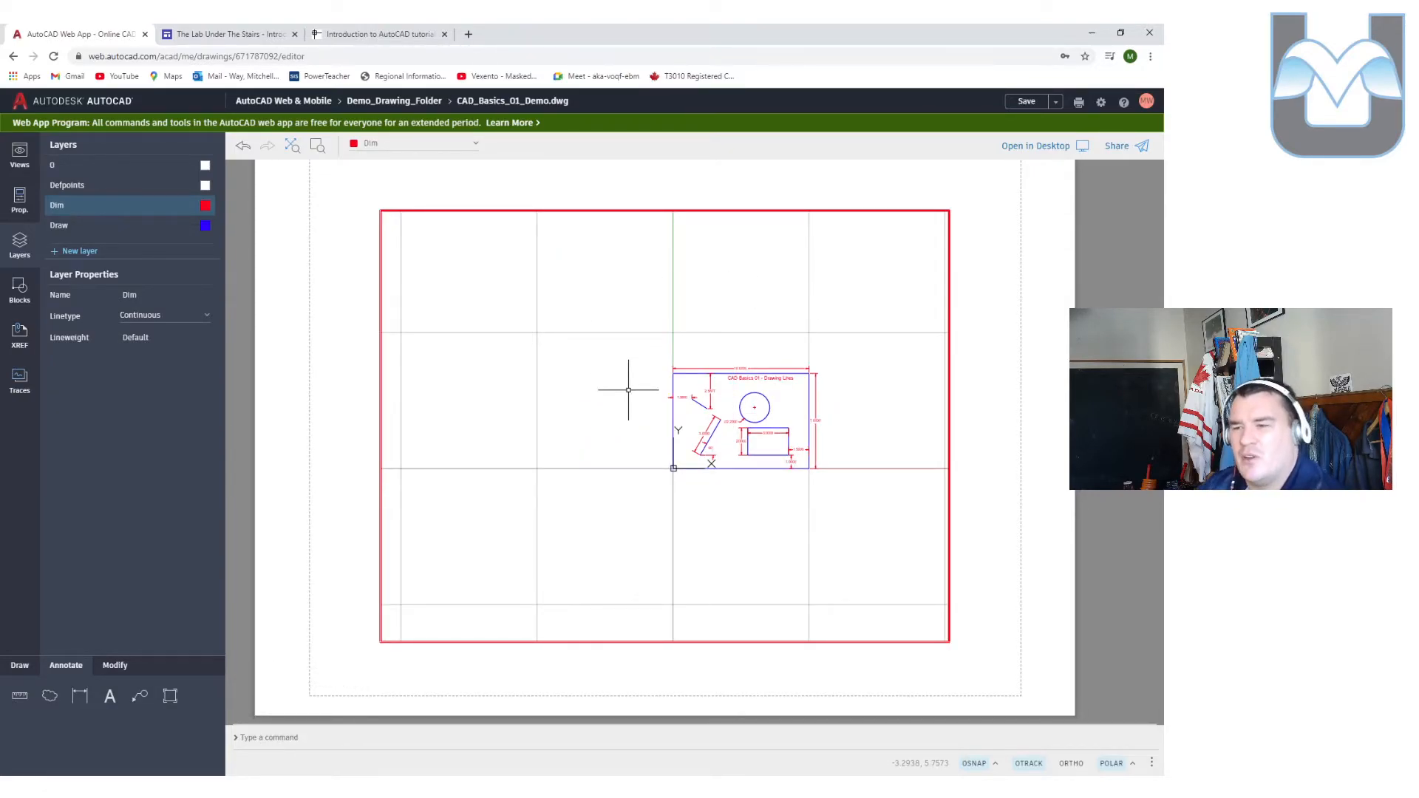
text(grid)
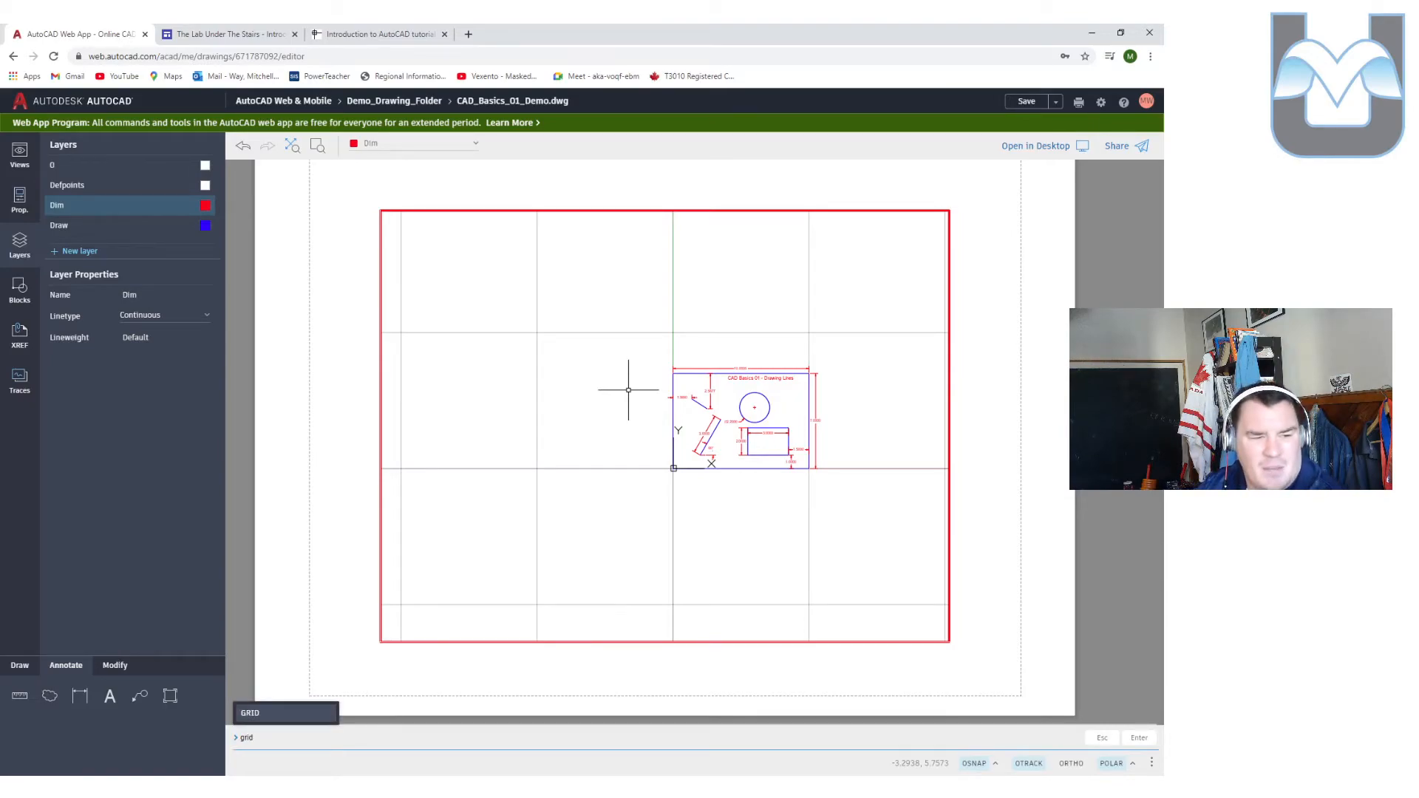
key(Return)
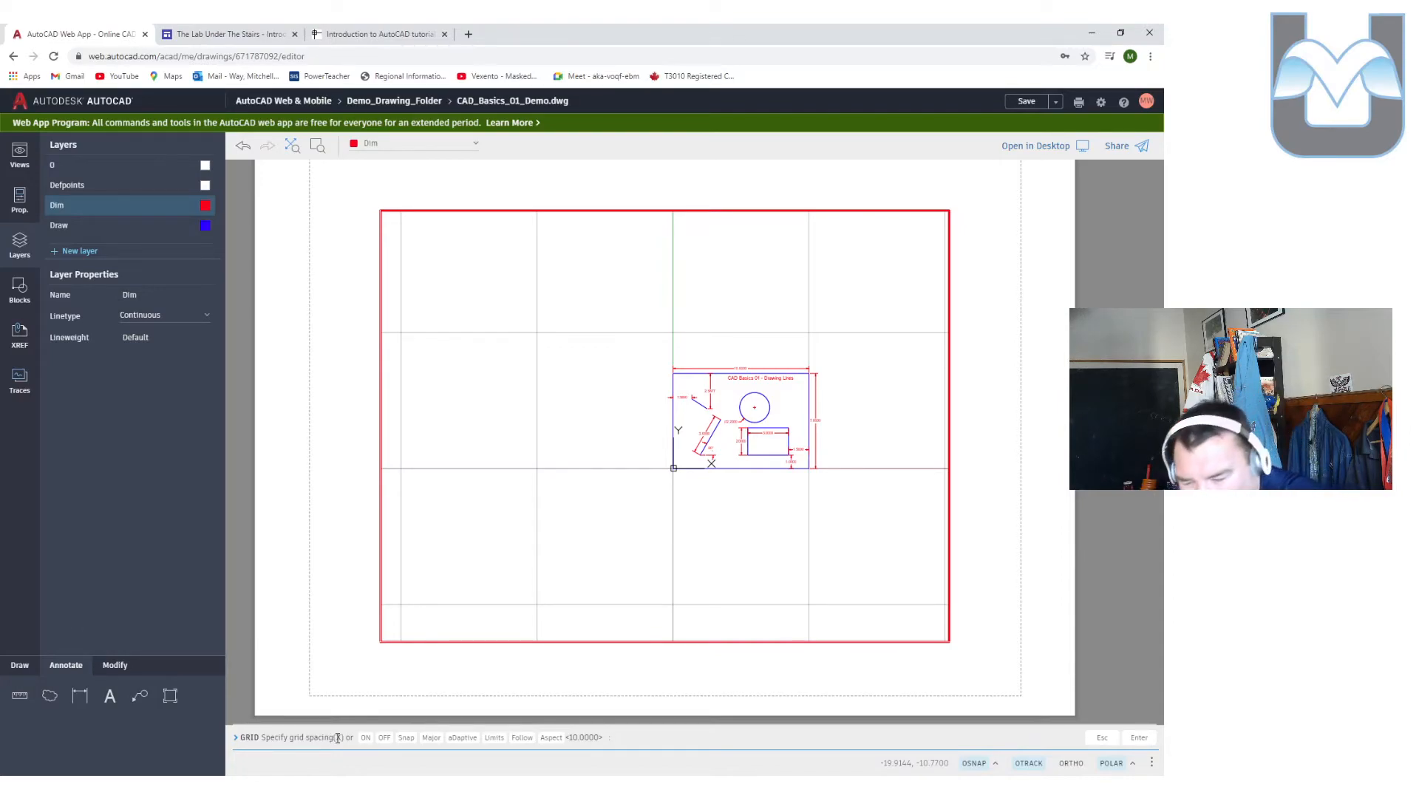
click(384, 738)
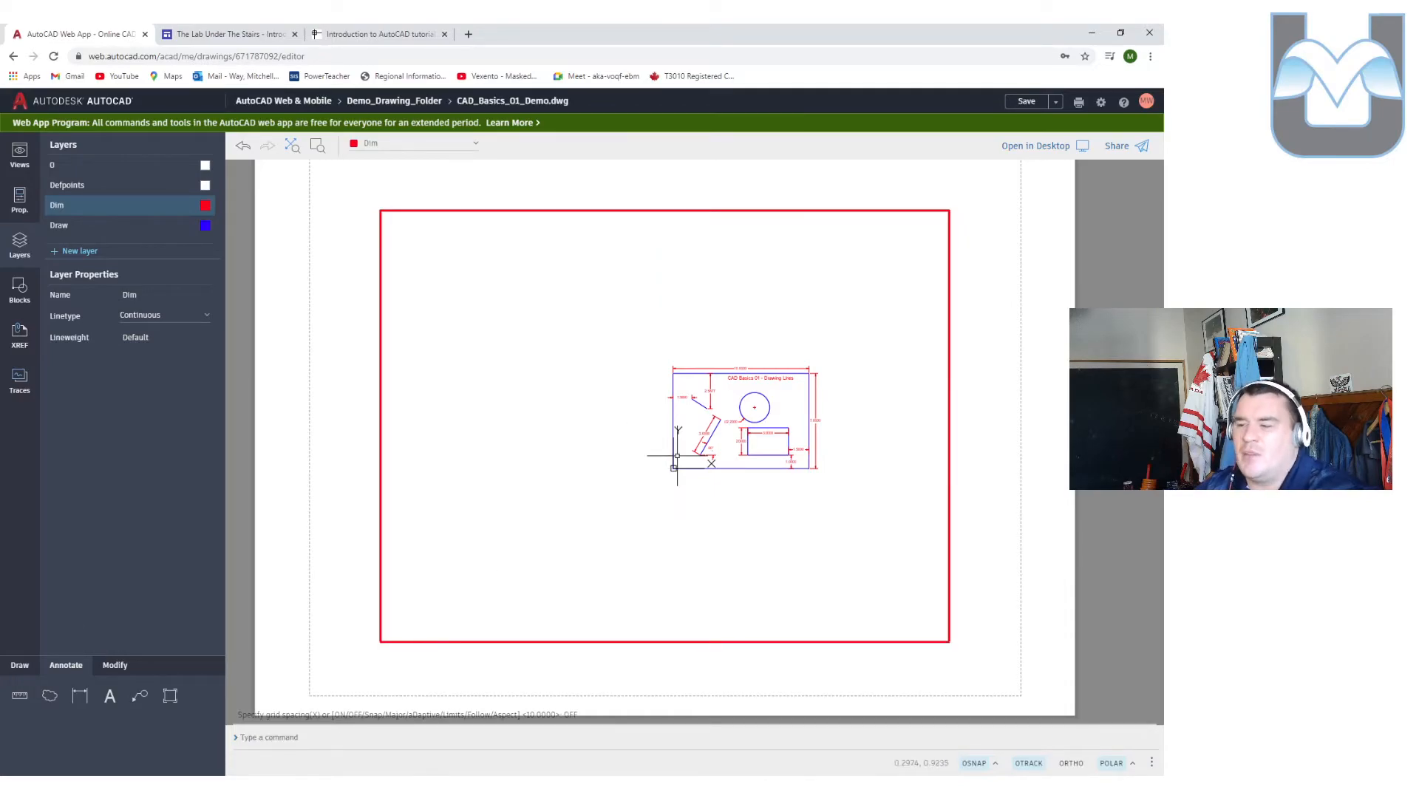
click(566, 424)
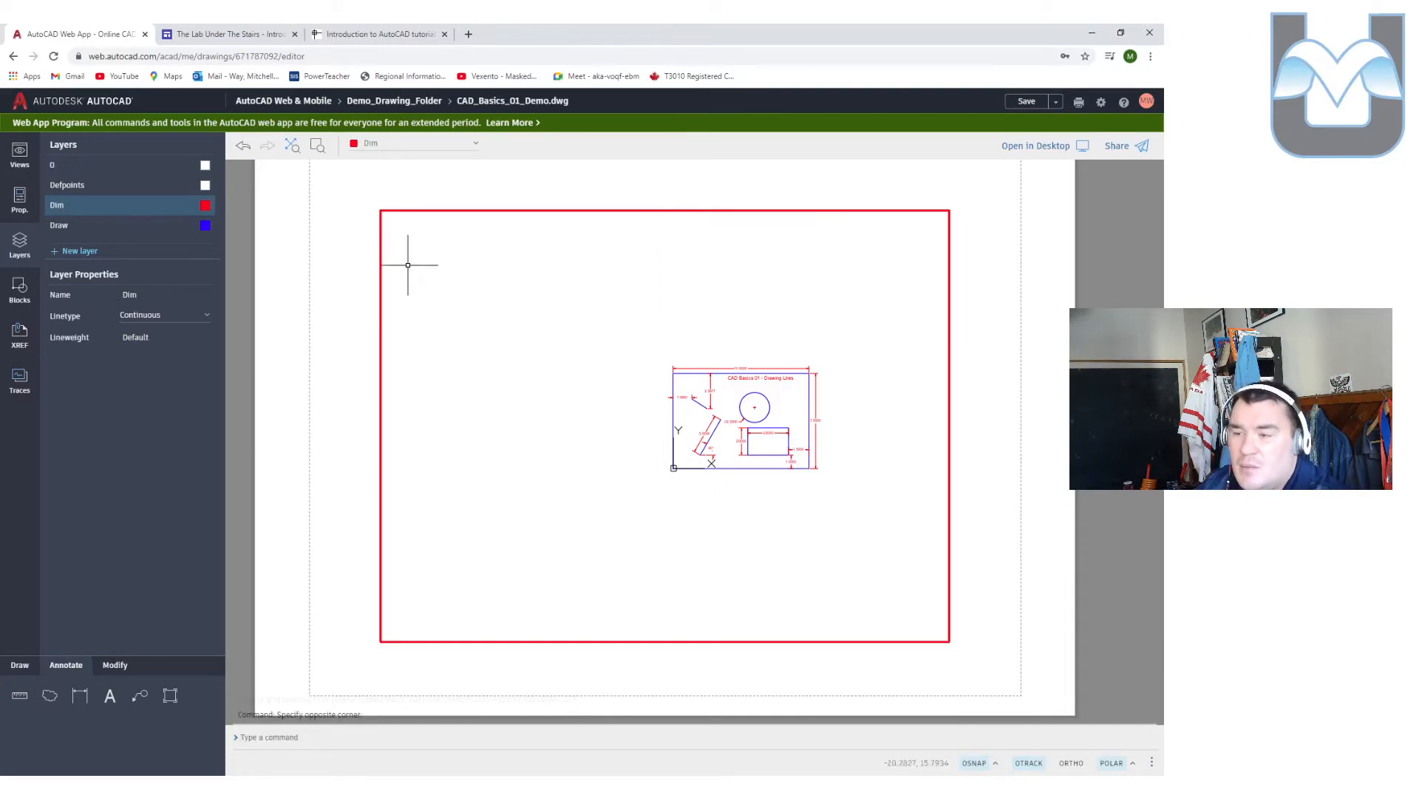
click(293, 147)
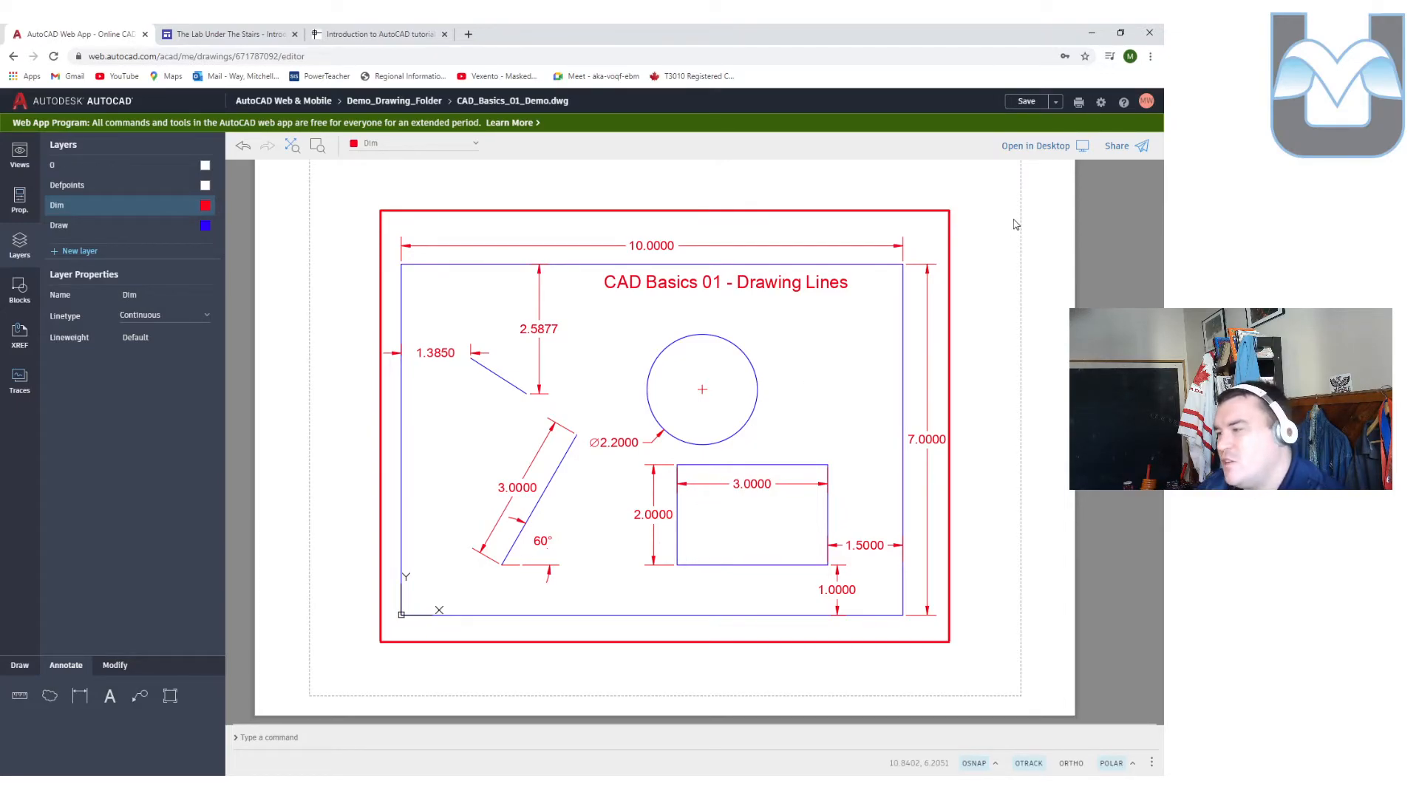
- Save the drawing and plot the current layout to PDF
click(1029, 104)
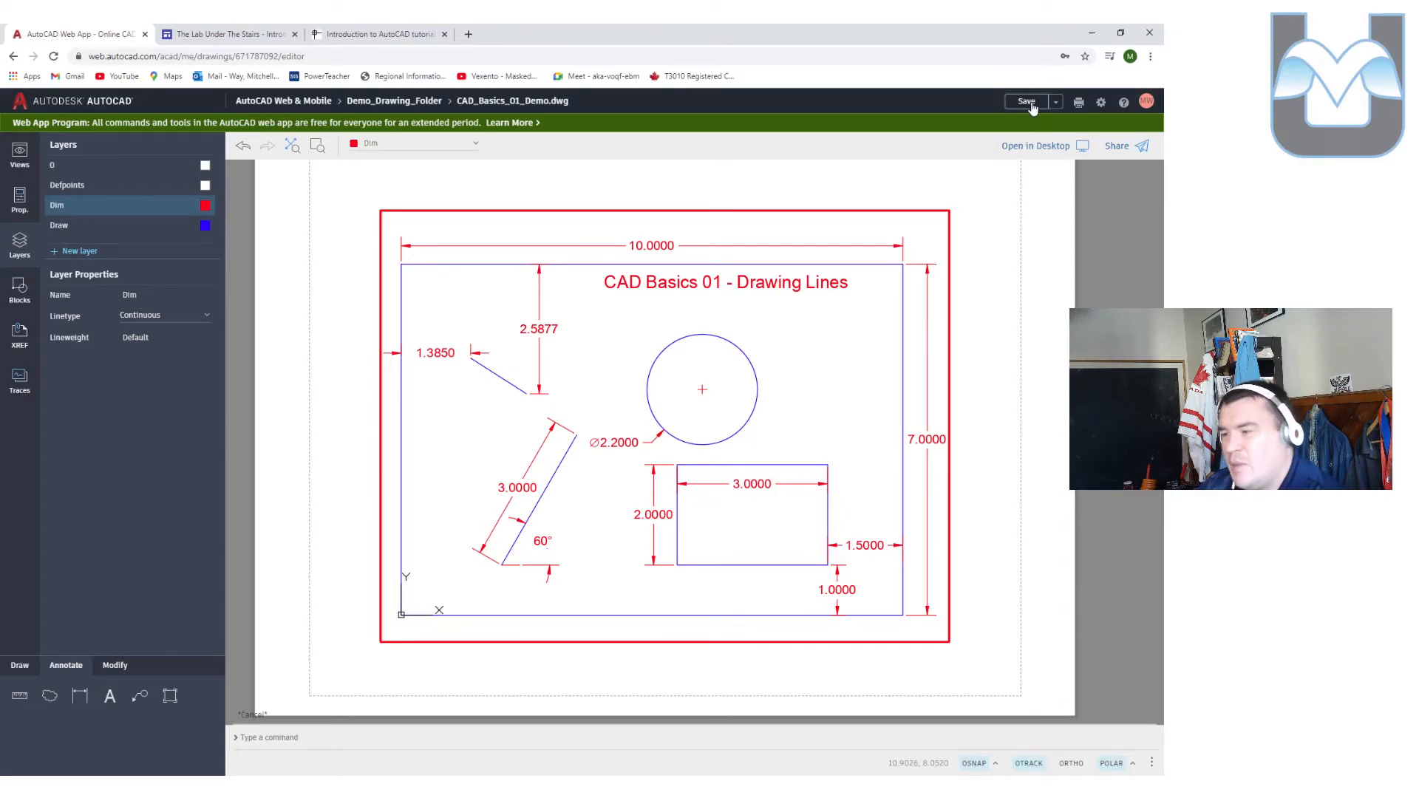
click(1079, 104)
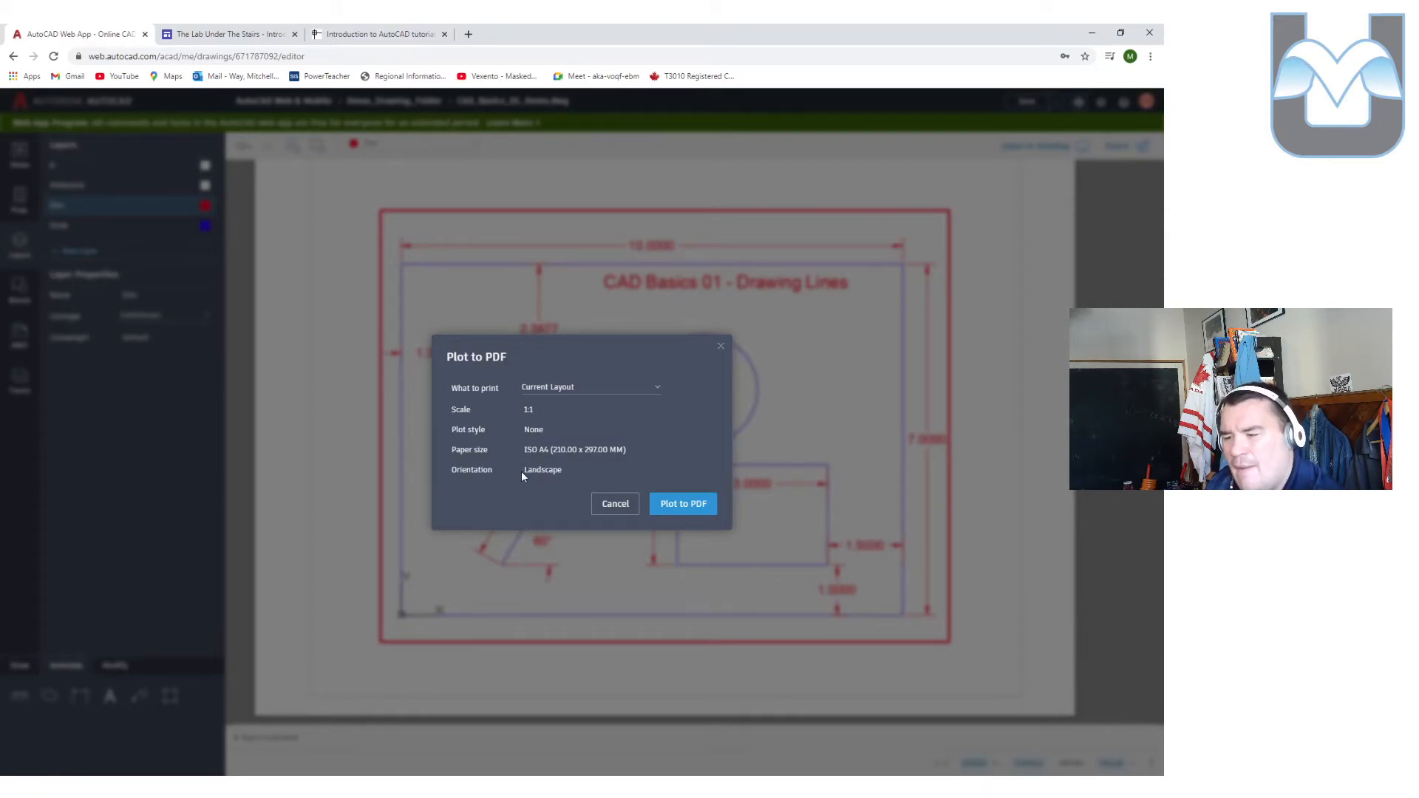
click(670, 506)
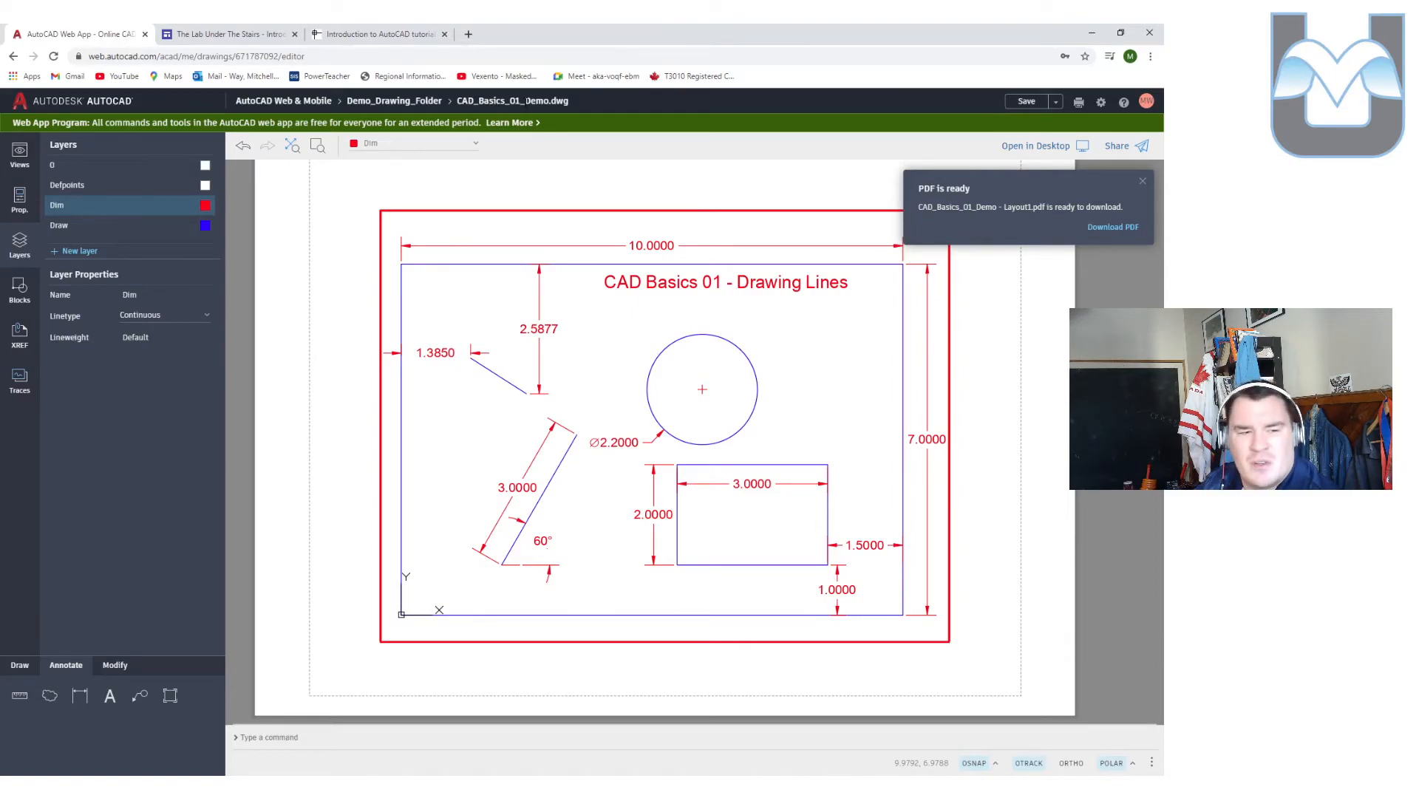
- Download the plotted Layout1 PDF and open it for checking
click(1113, 227)
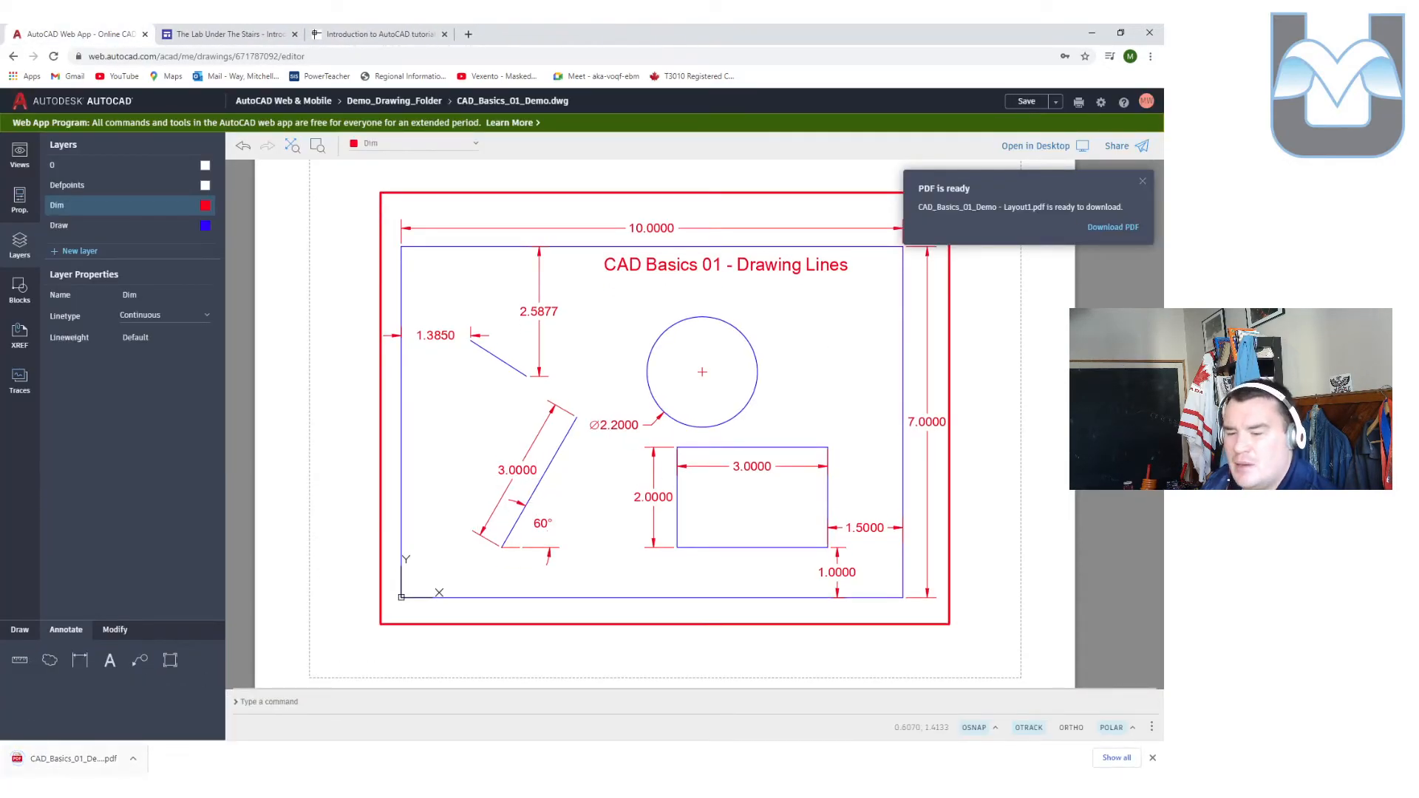
click(101, 758)
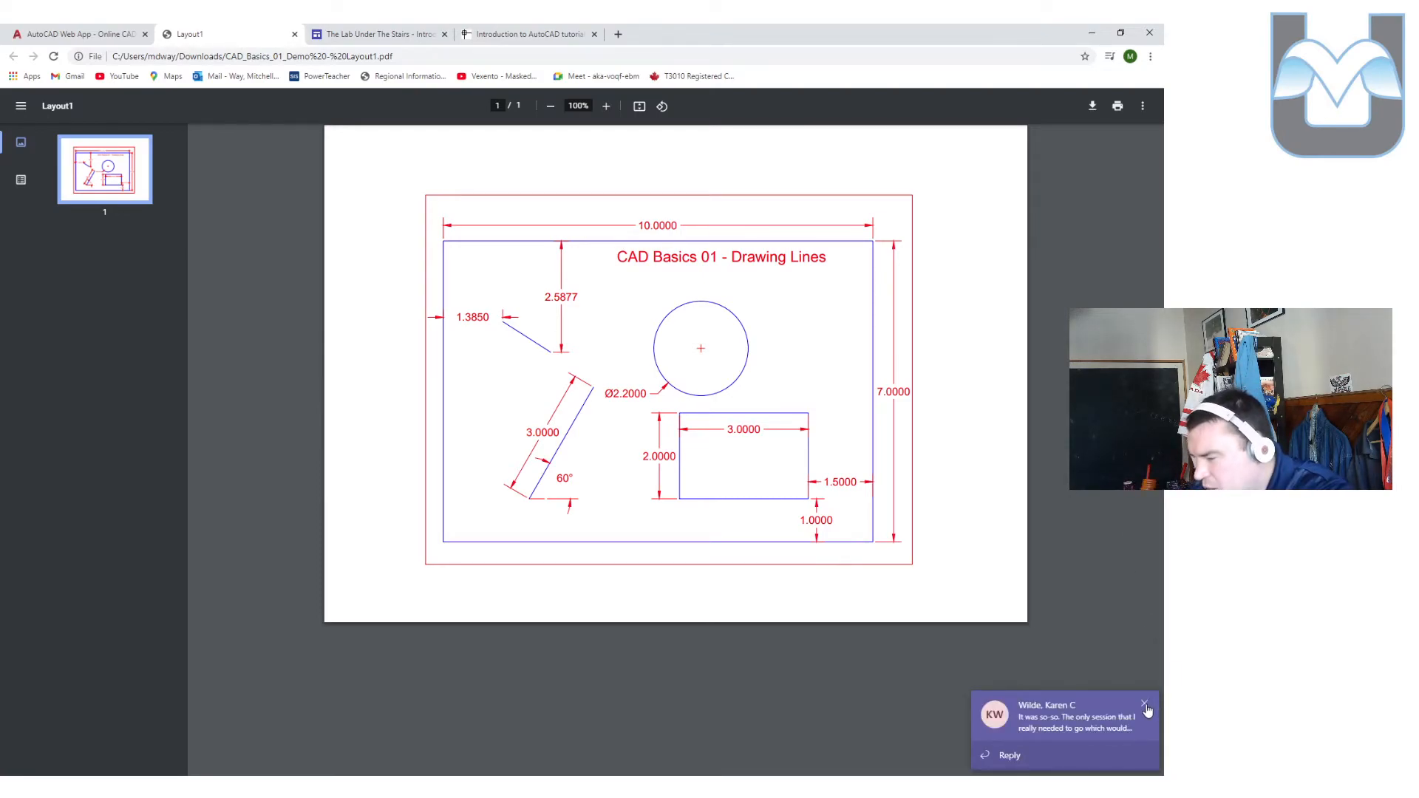
click(1144, 705)
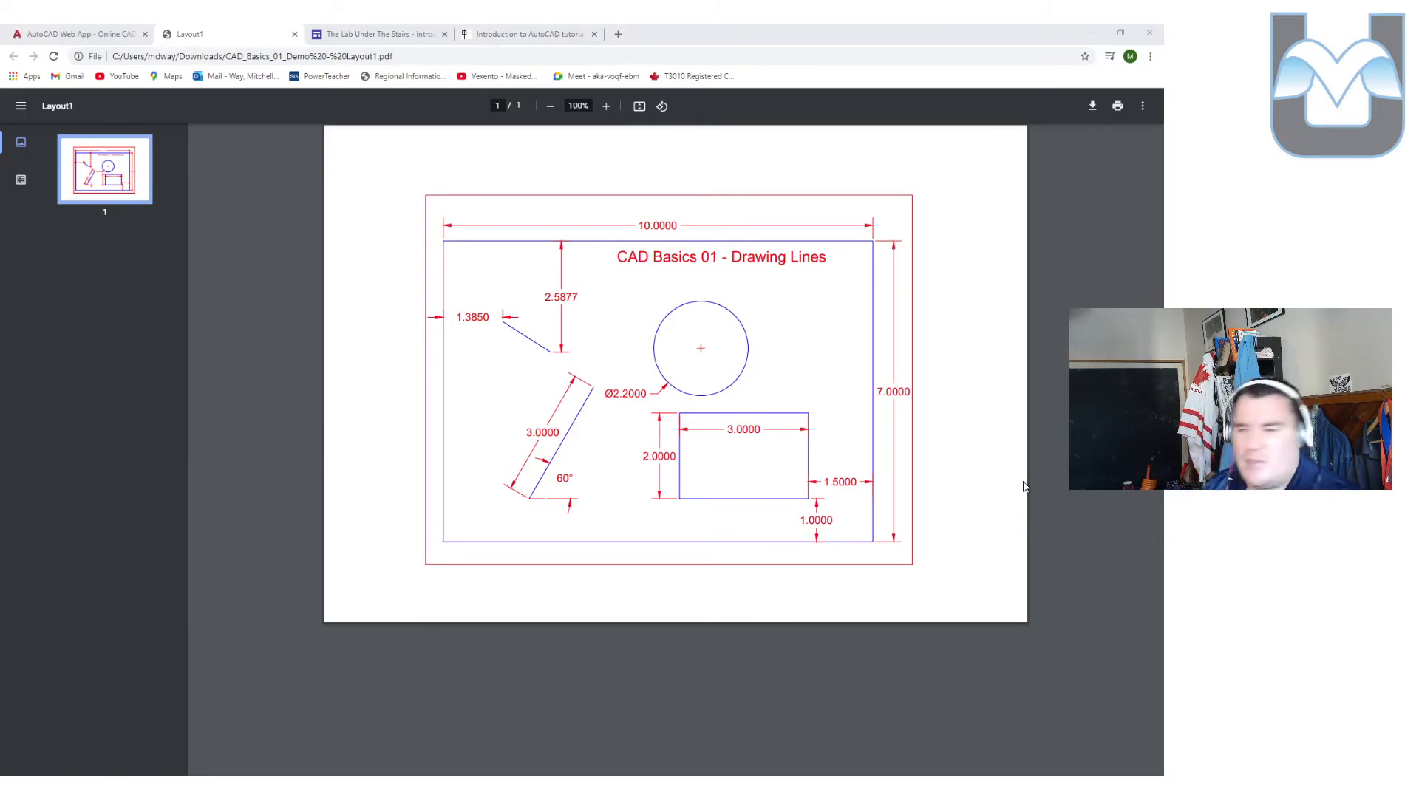
- Back in the AutoCAD Web App, add the author's full name as a second line of the title in model space and save the drawing
click(100, 32)
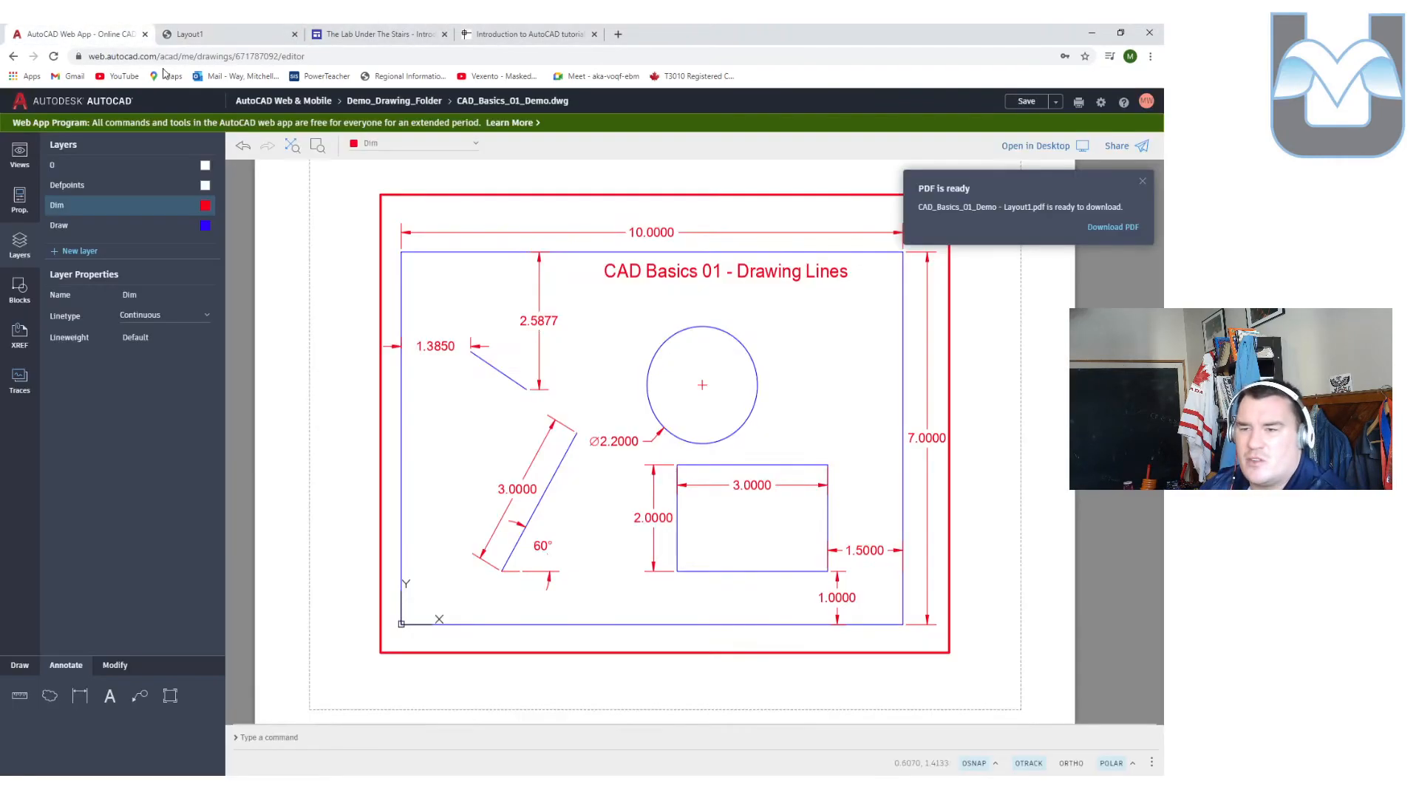
click(19, 153)
click(60, 164)
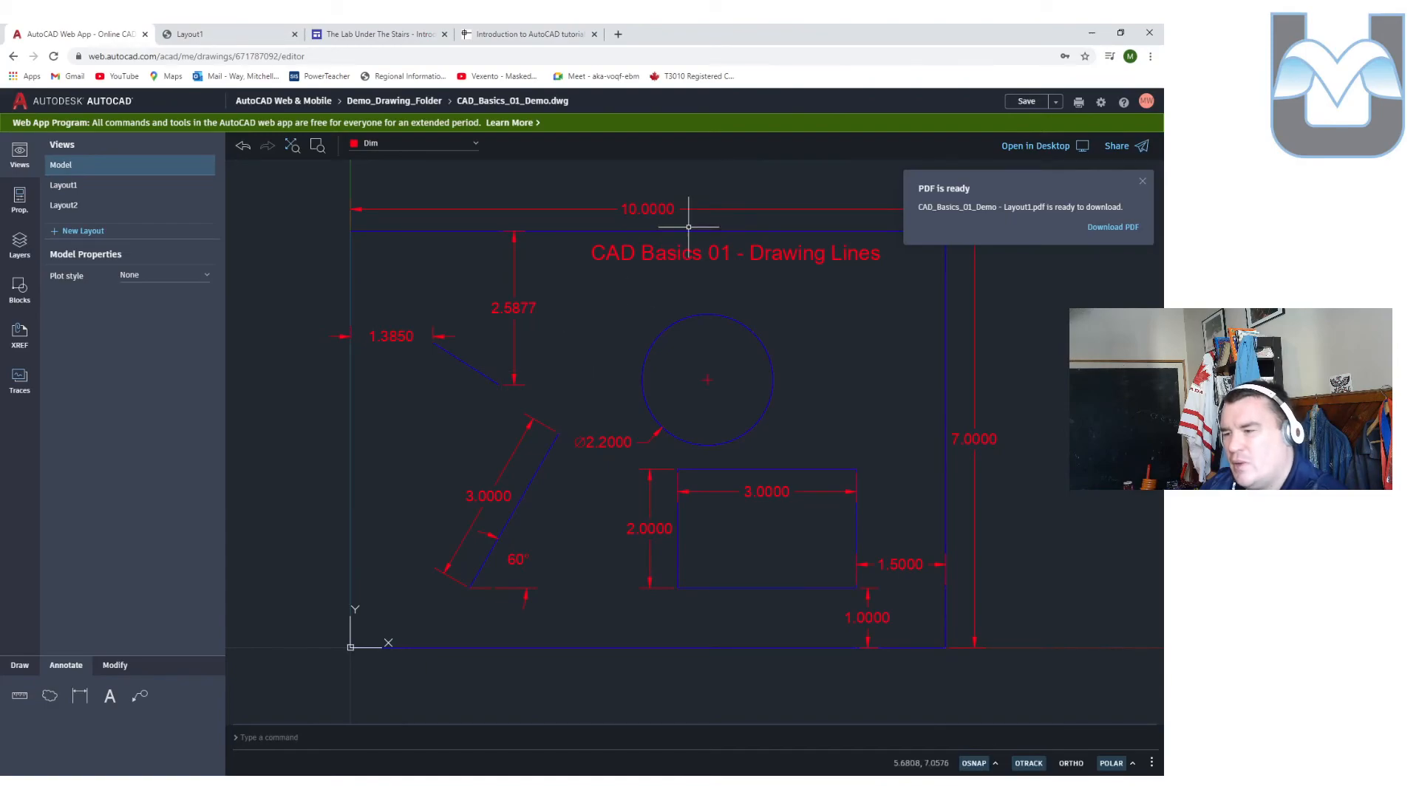
double_click(691, 253)
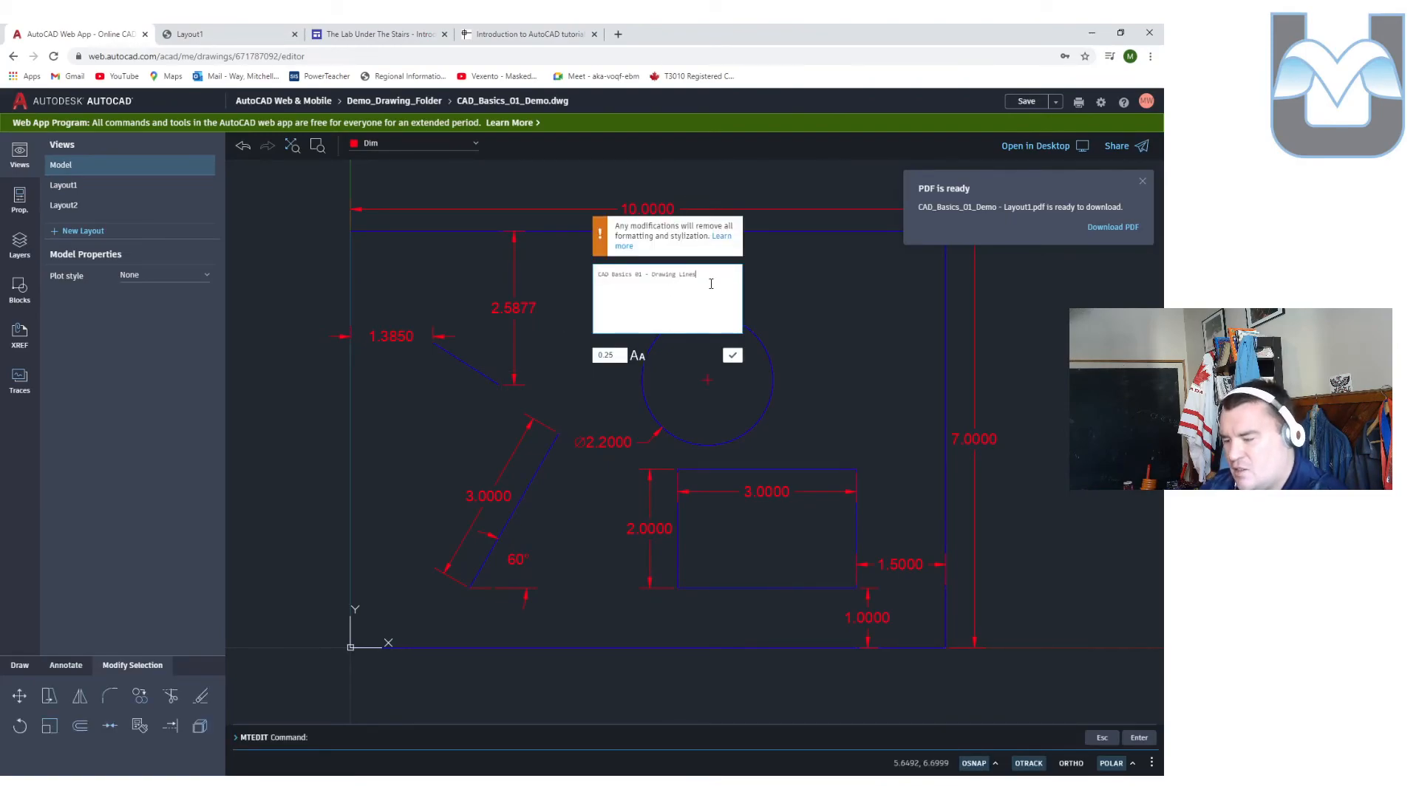
text(Mitchell Way)
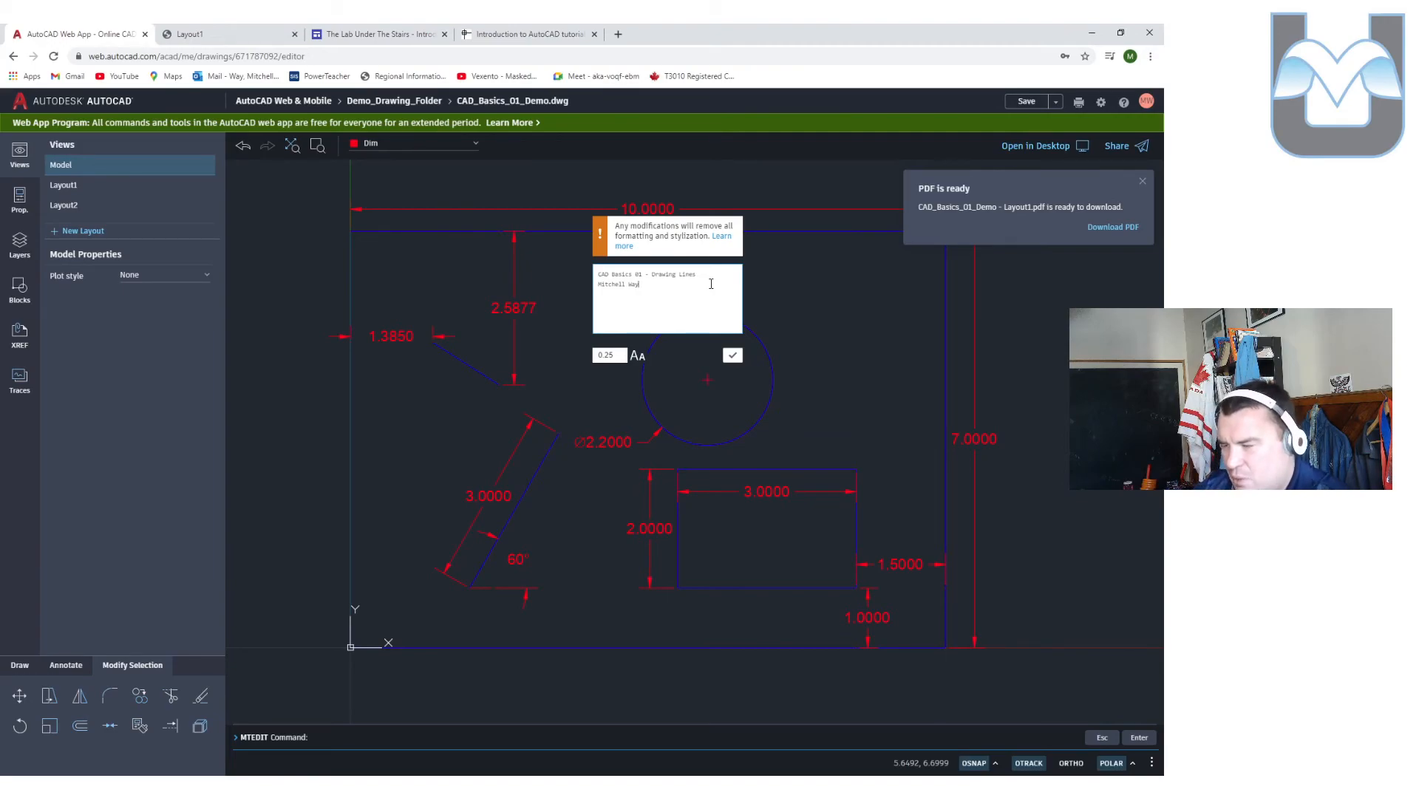
click(732, 355)
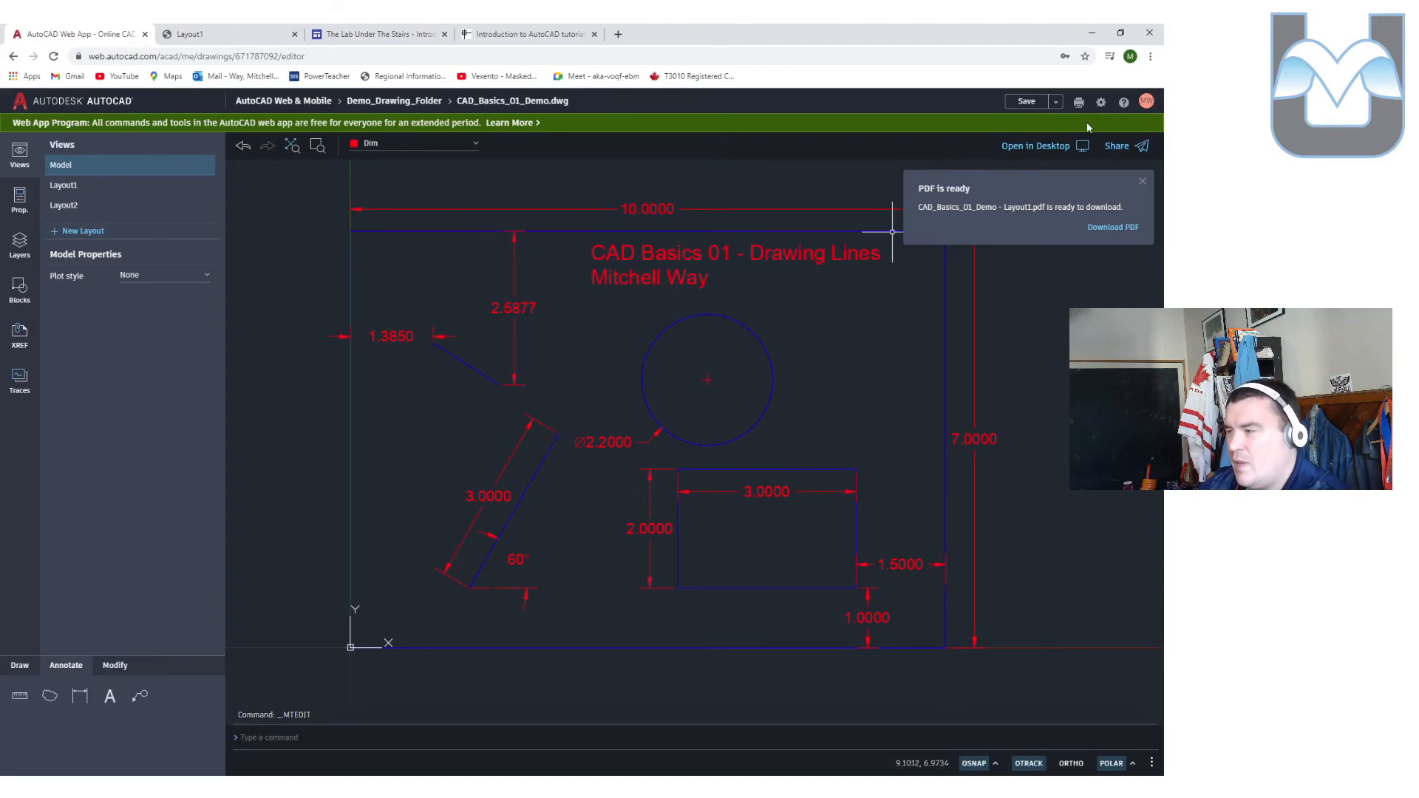
click(1026, 102)
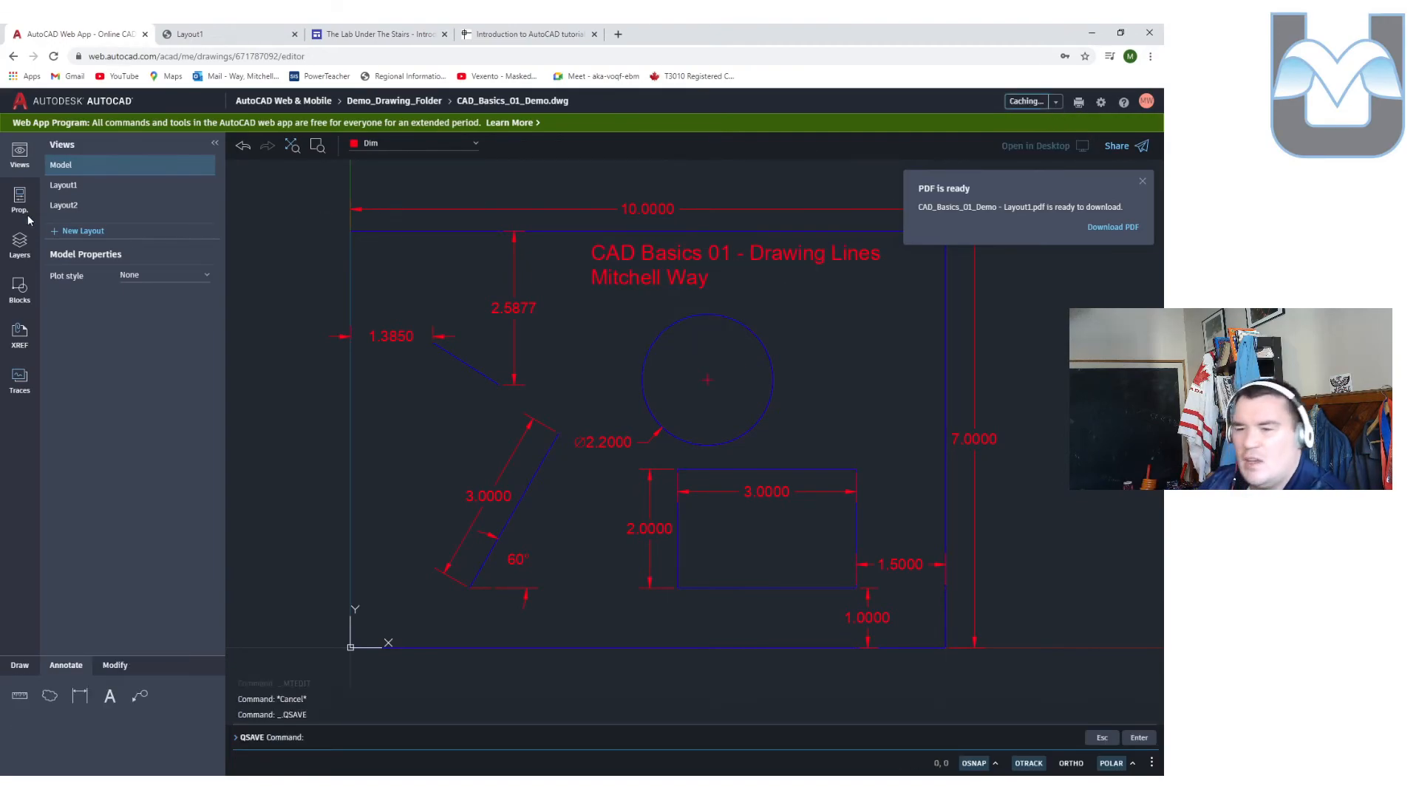
- Plot Layout1 to PDF again with the updated title and open the downloaded file
click(78, 192)
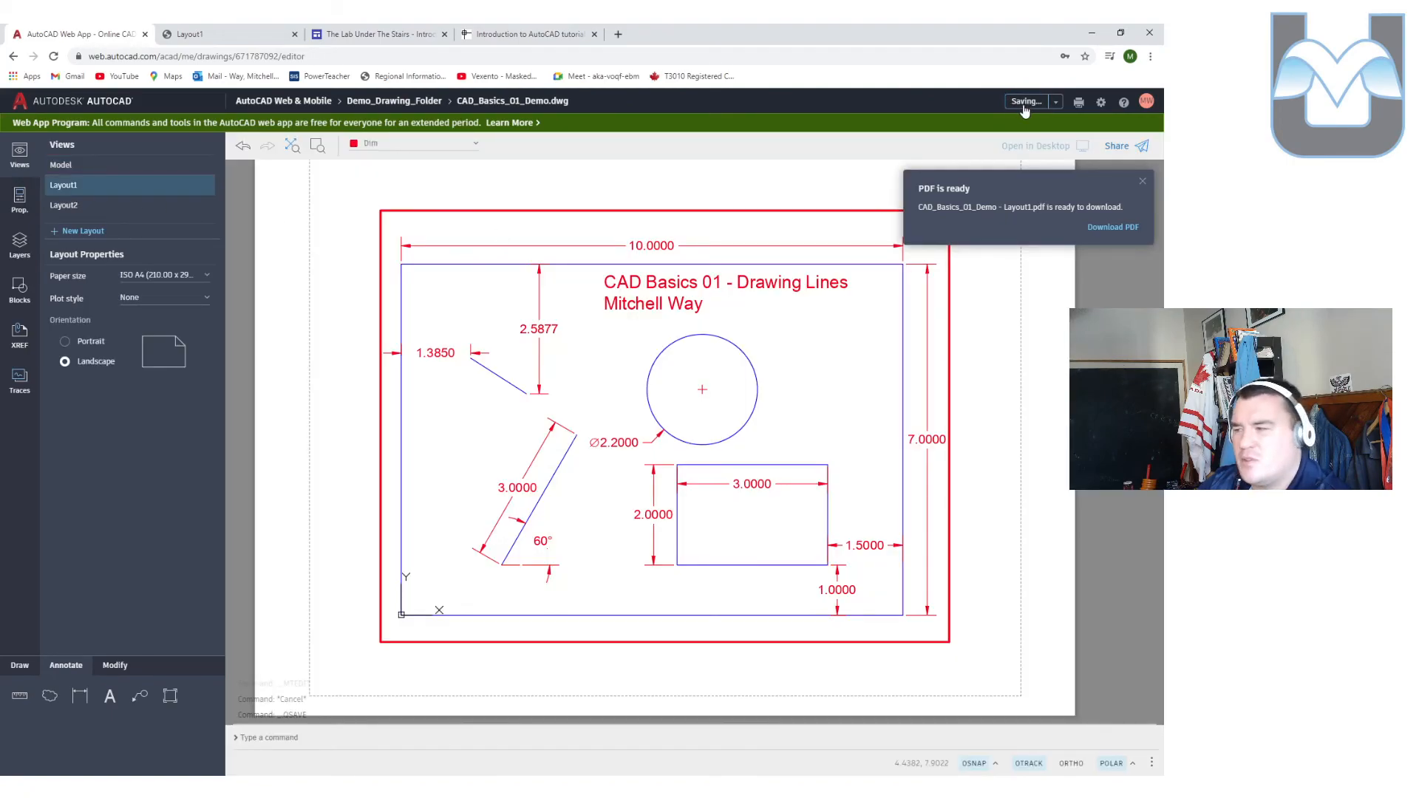
click(1079, 105)
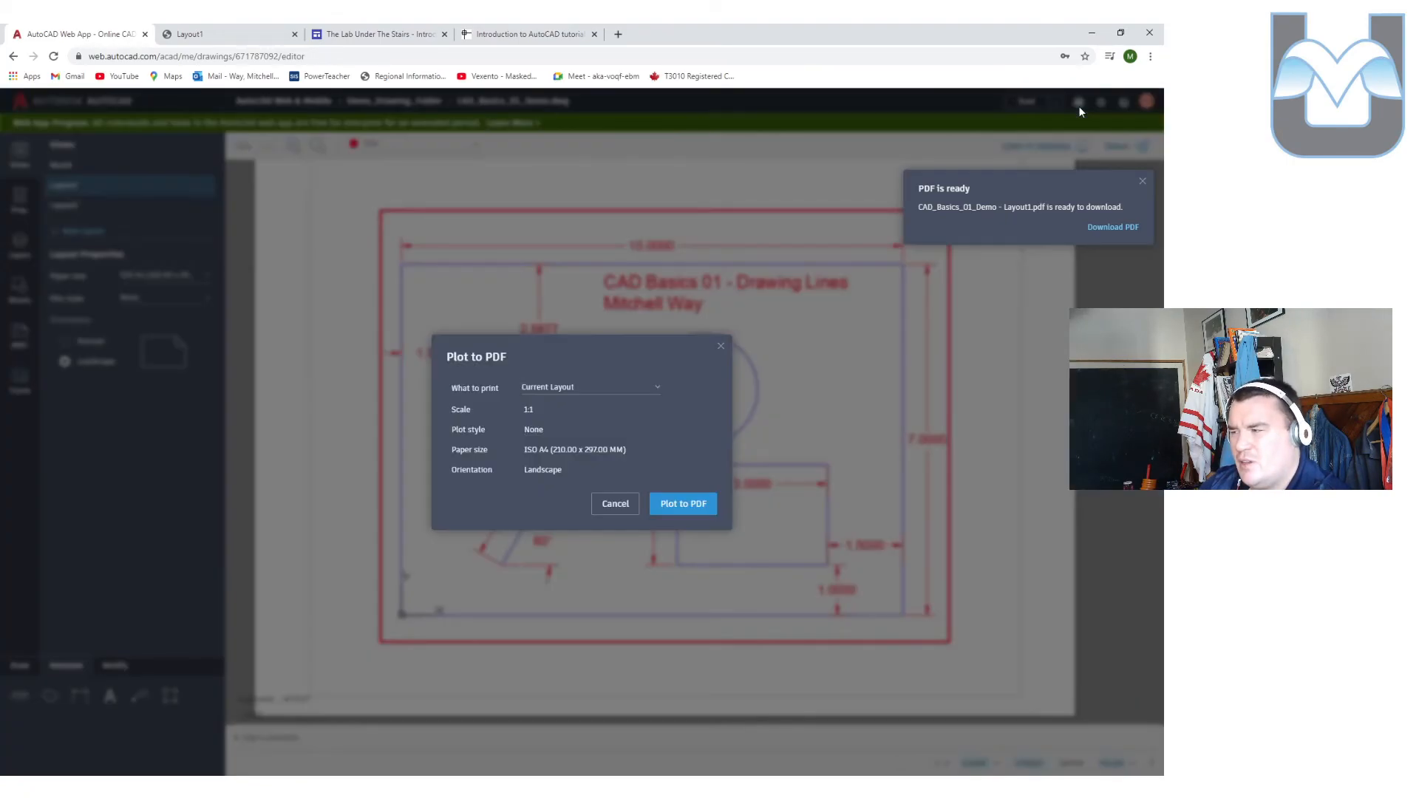
click(717, 498)
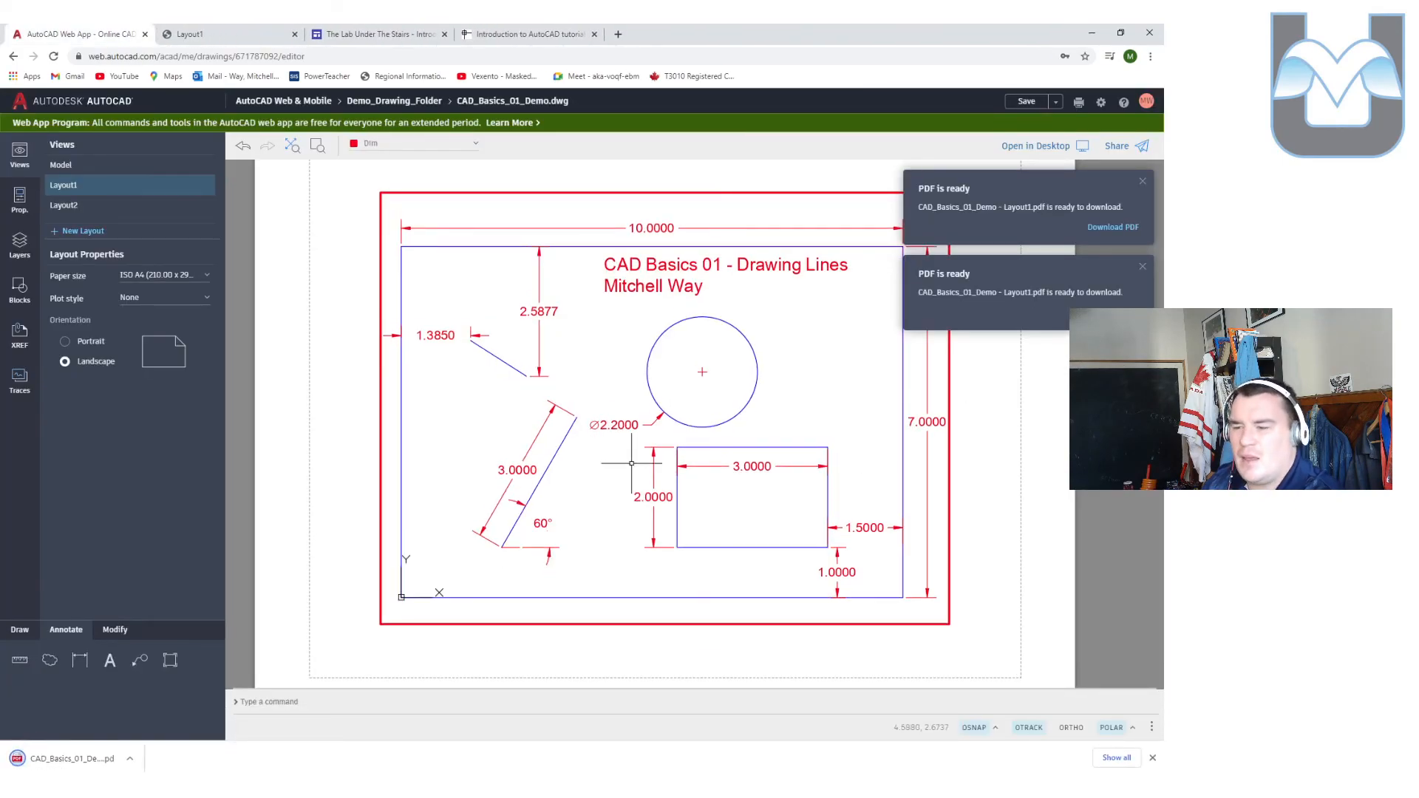
click(72, 758)
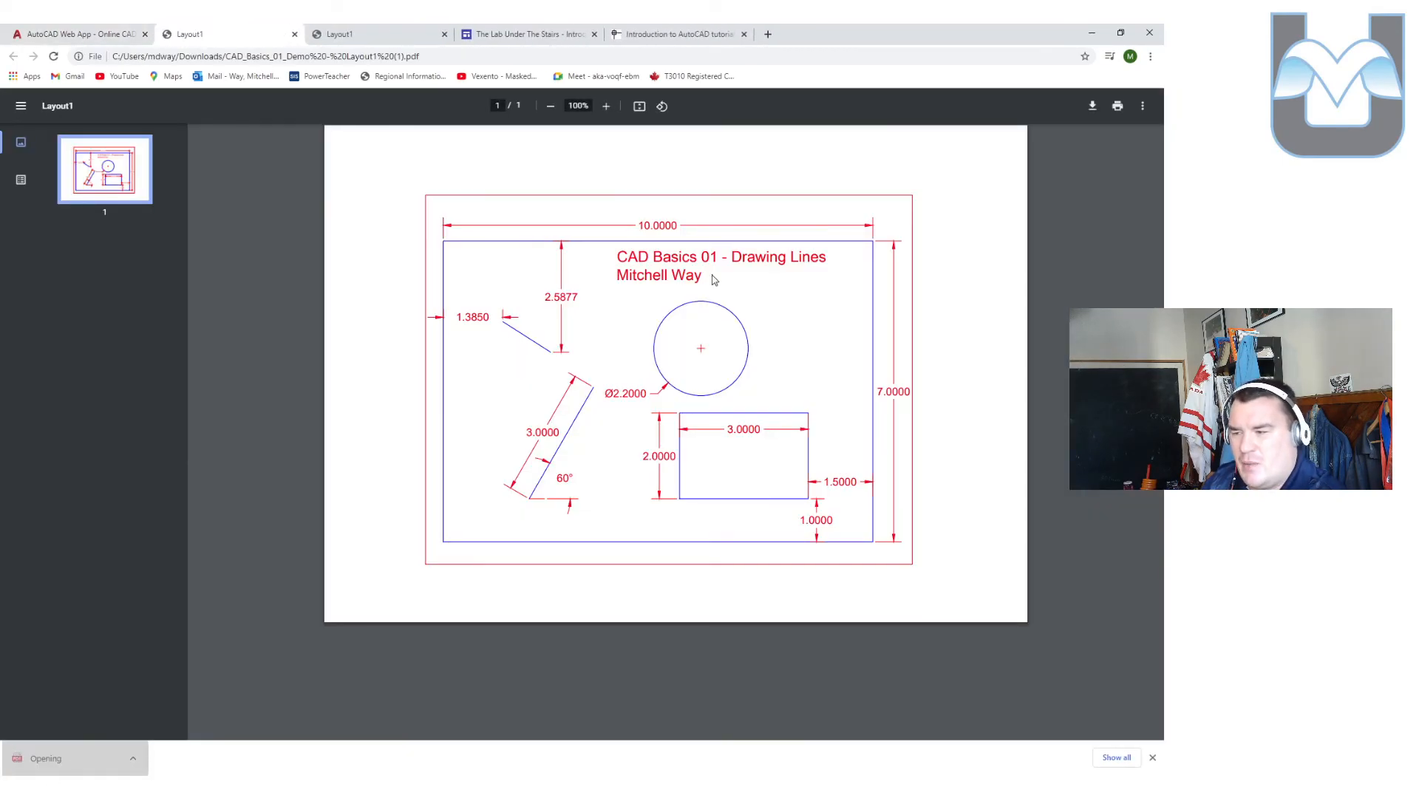